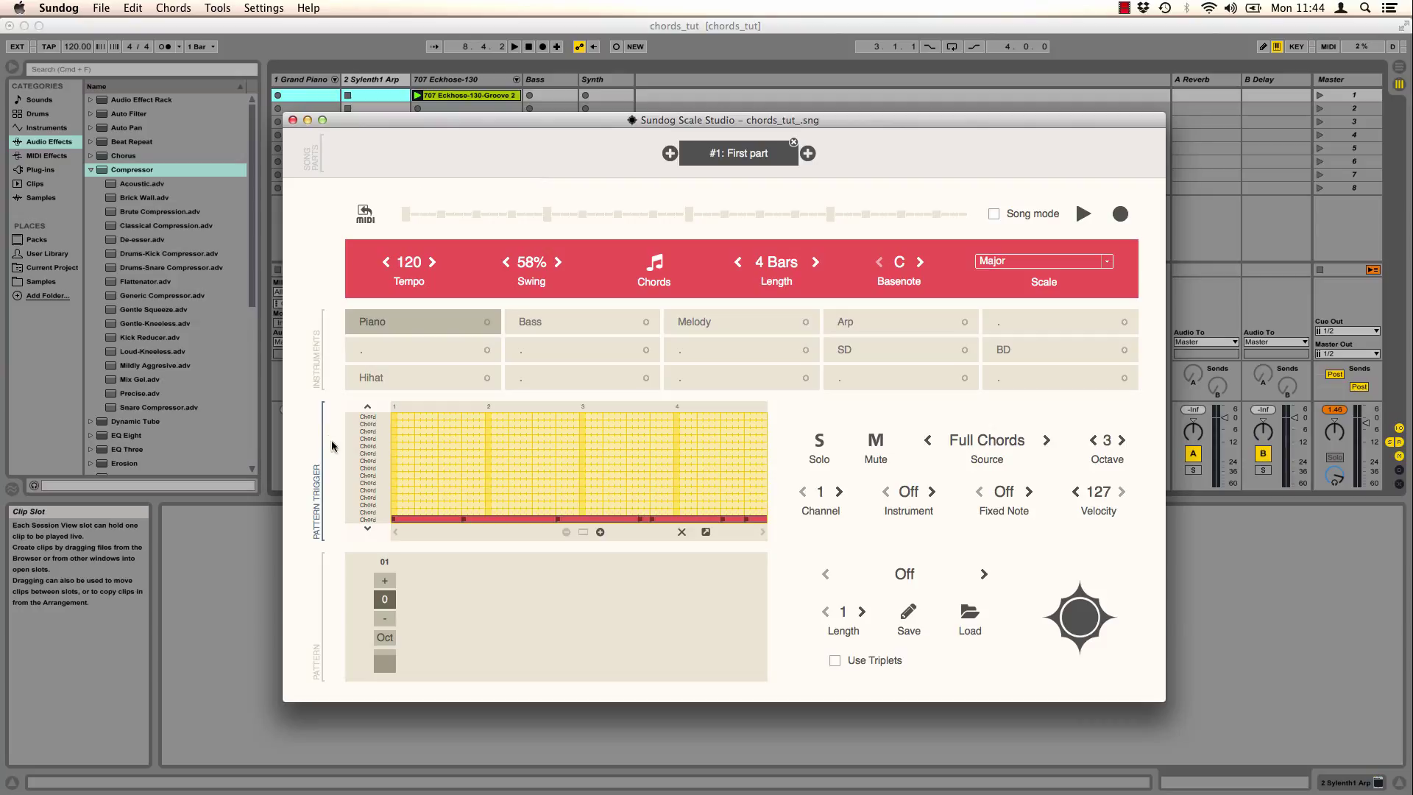
# Preview the sound of the C Major chord row.
pyautogui.click(374, 518)
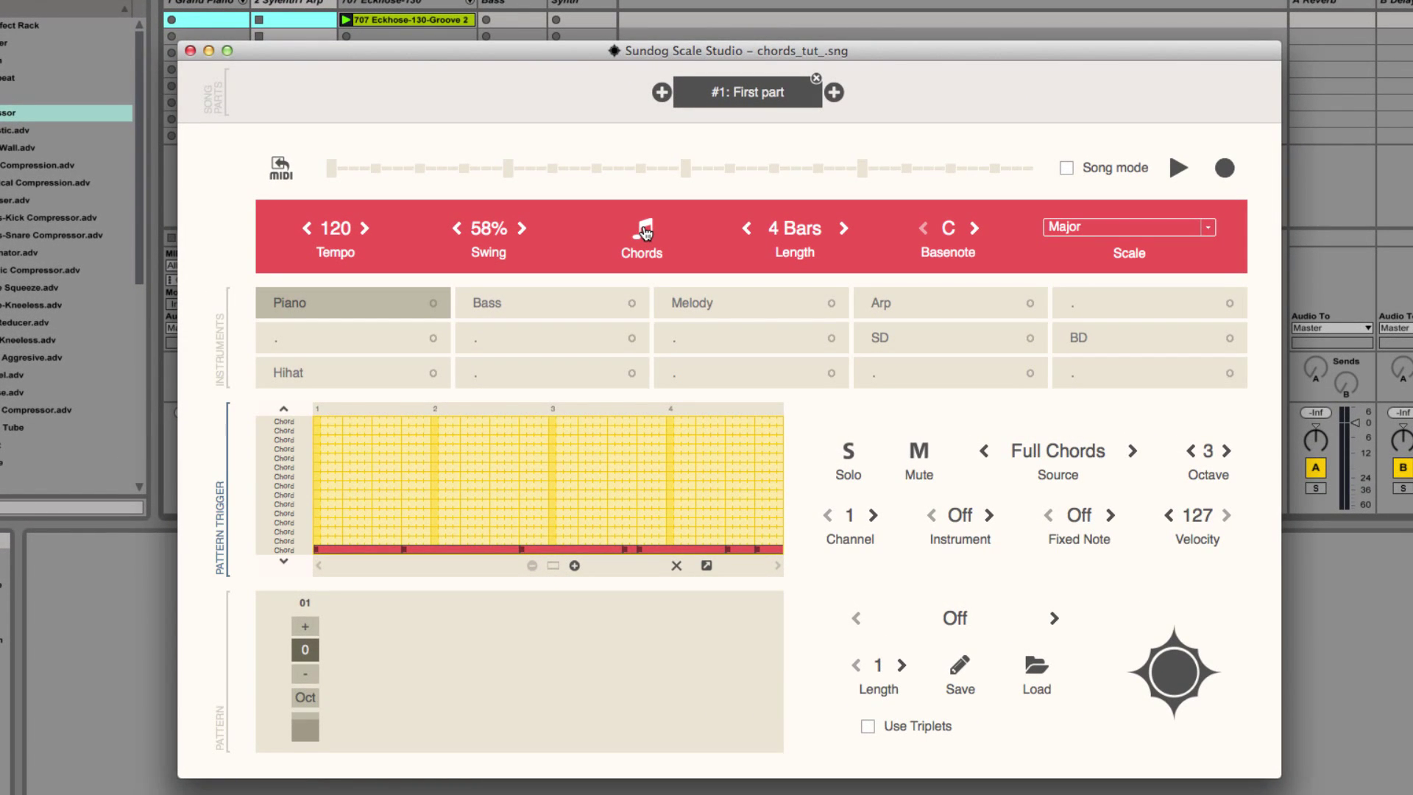
# On the Chords page, audition Emin (iii), Fmaj (IV), Cmaj7 (I7), Fmaj7 (IV7) and Amin7 (vi7).
pyautogui.click(644, 233)
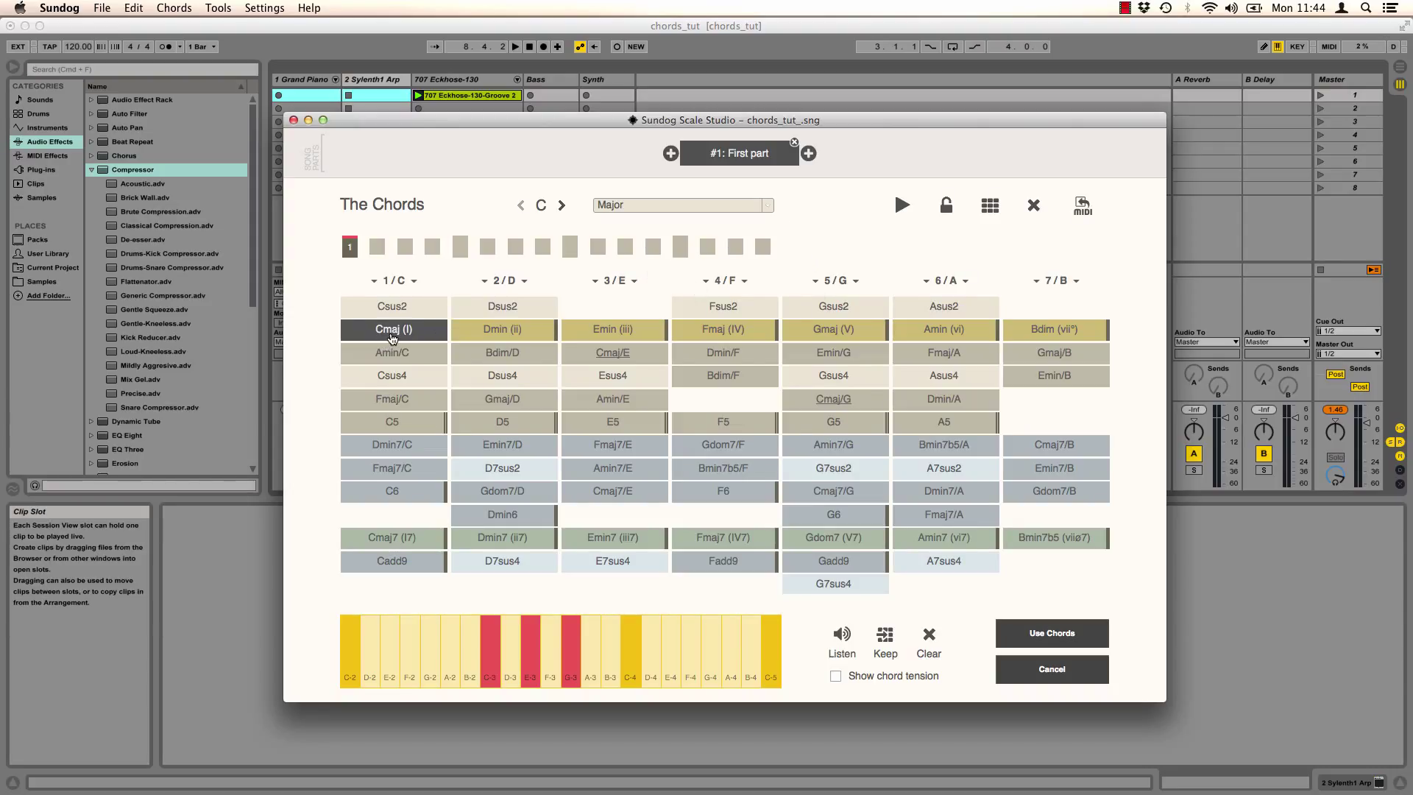
pyautogui.click(608, 333)
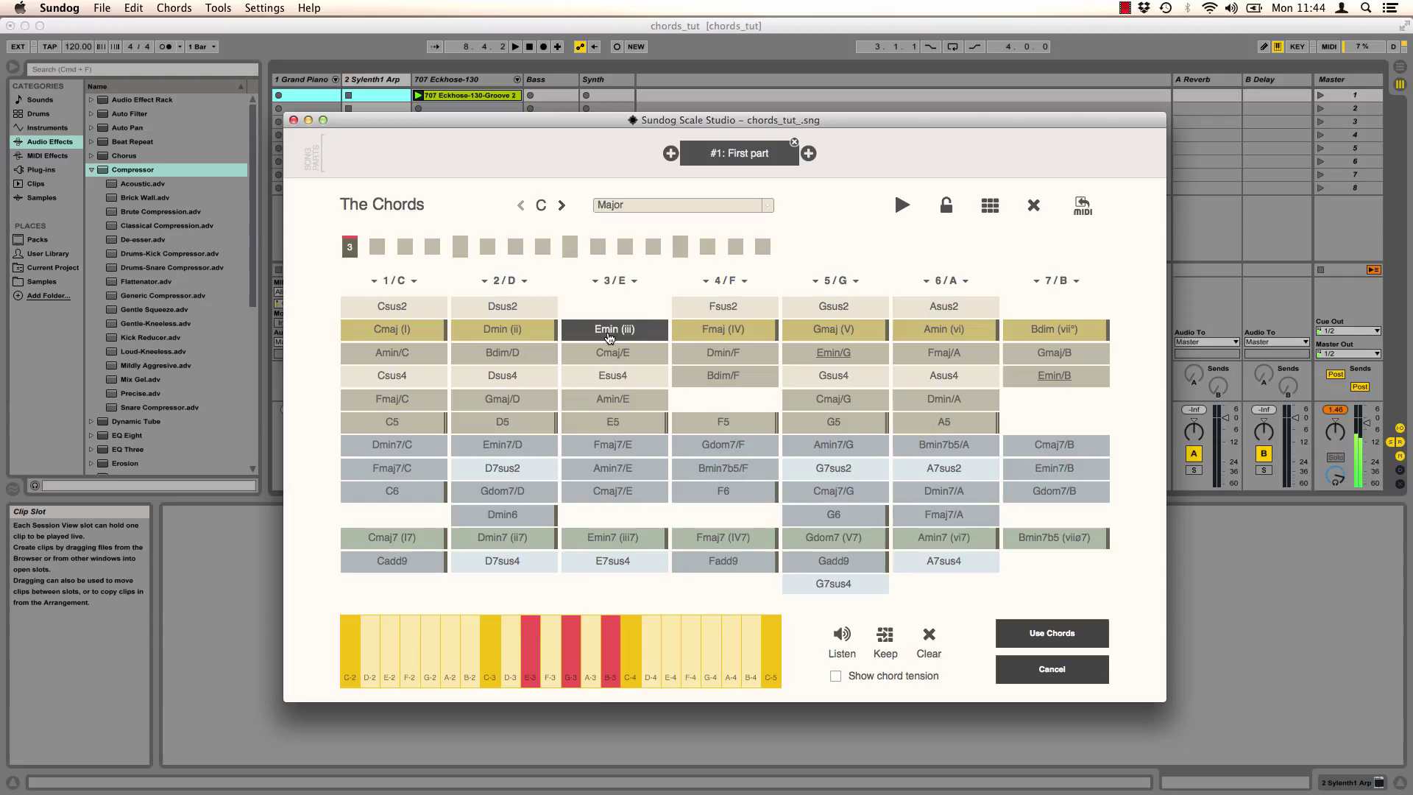
pyautogui.click(707, 332)
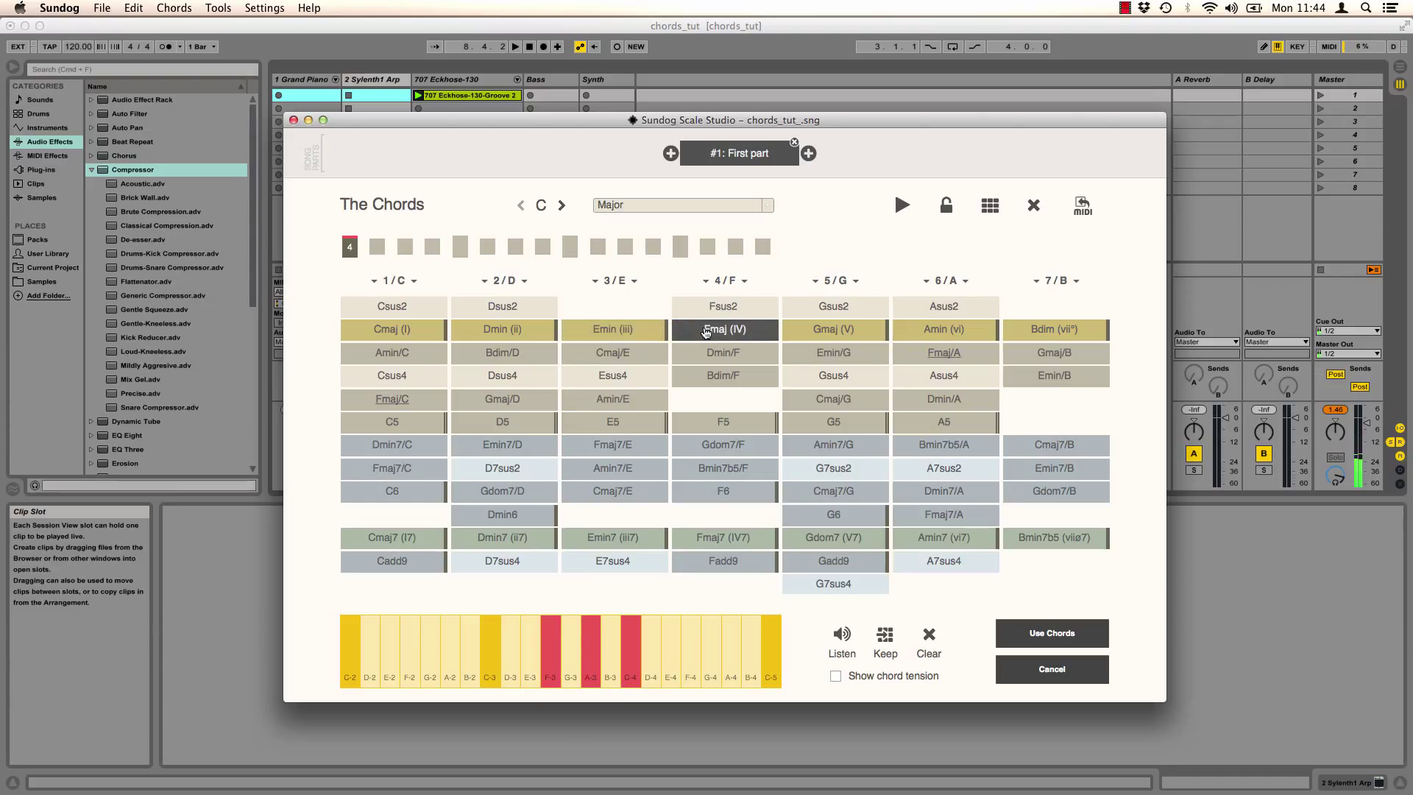
pyautogui.click(389, 532)
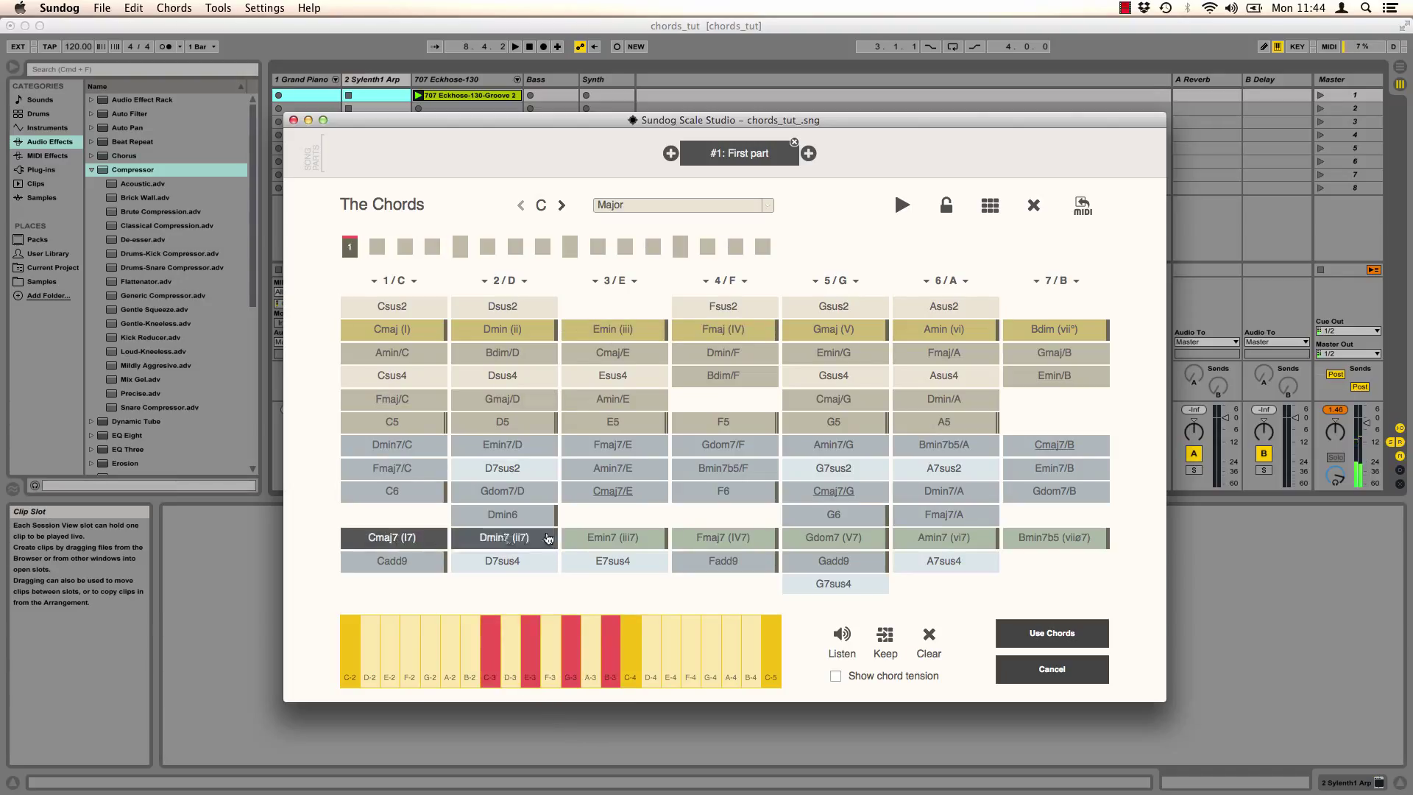
pyautogui.click(727, 539)
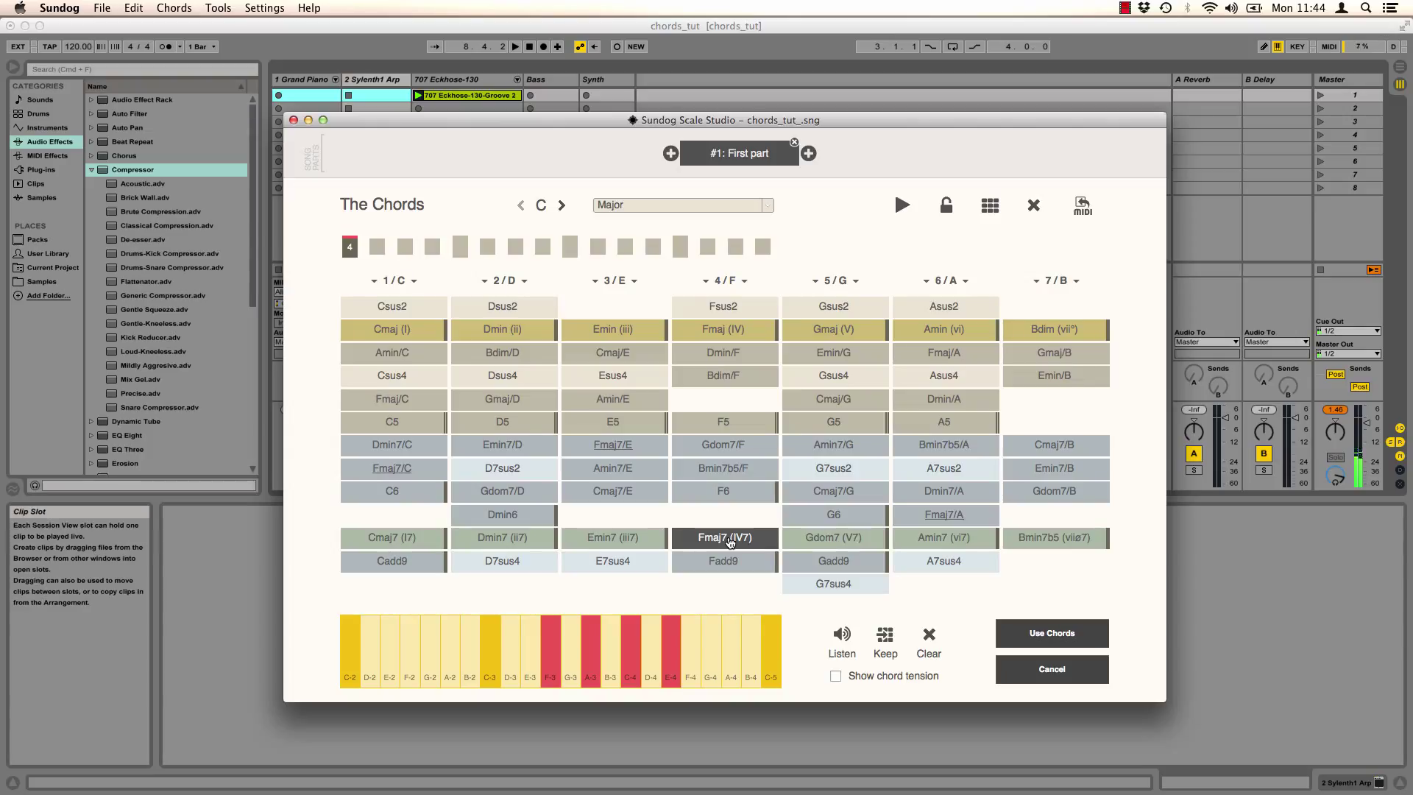
pyautogui.click(951, 542)
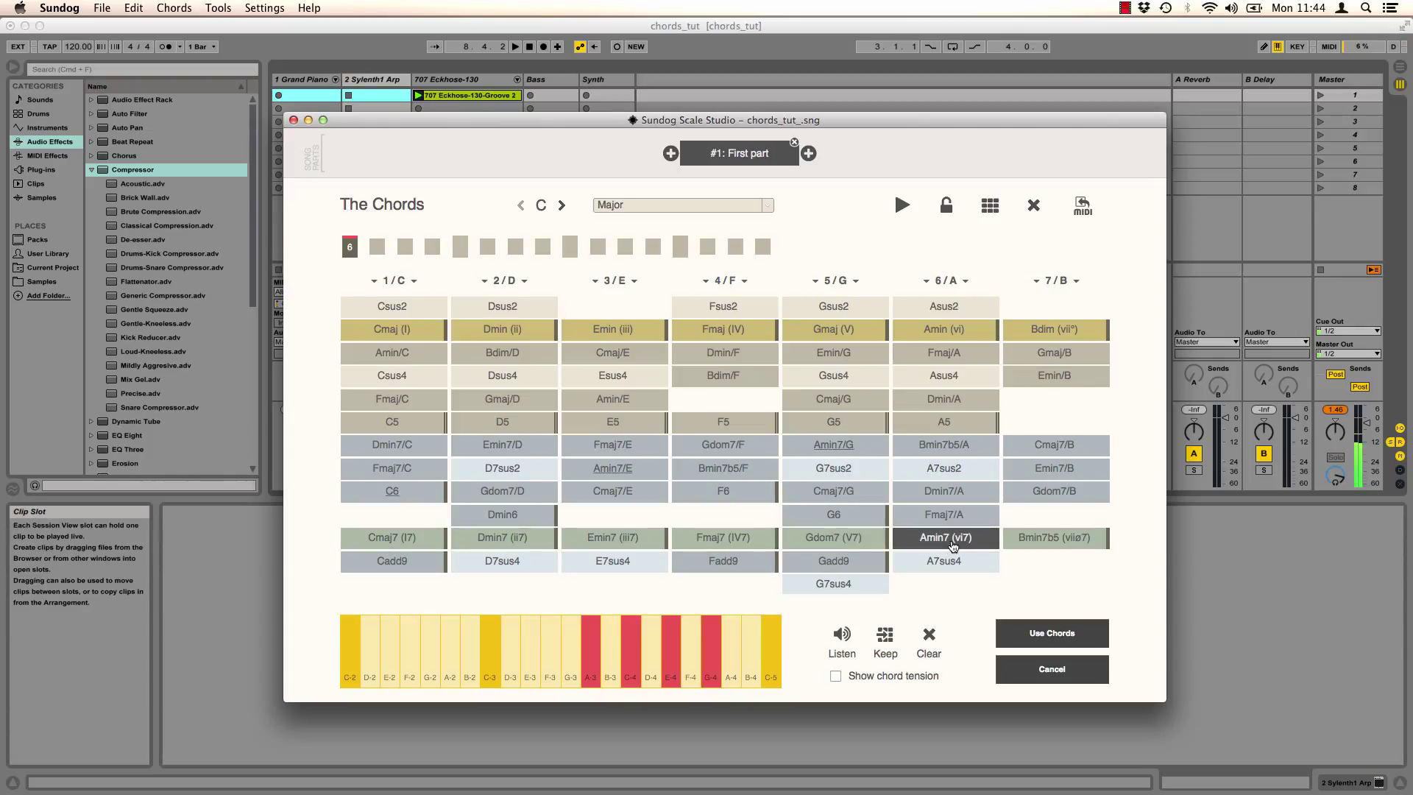
# Switch the chord scale from Major to Minor on C and audition Cmin (i).
pyautogui.click(770, 212)
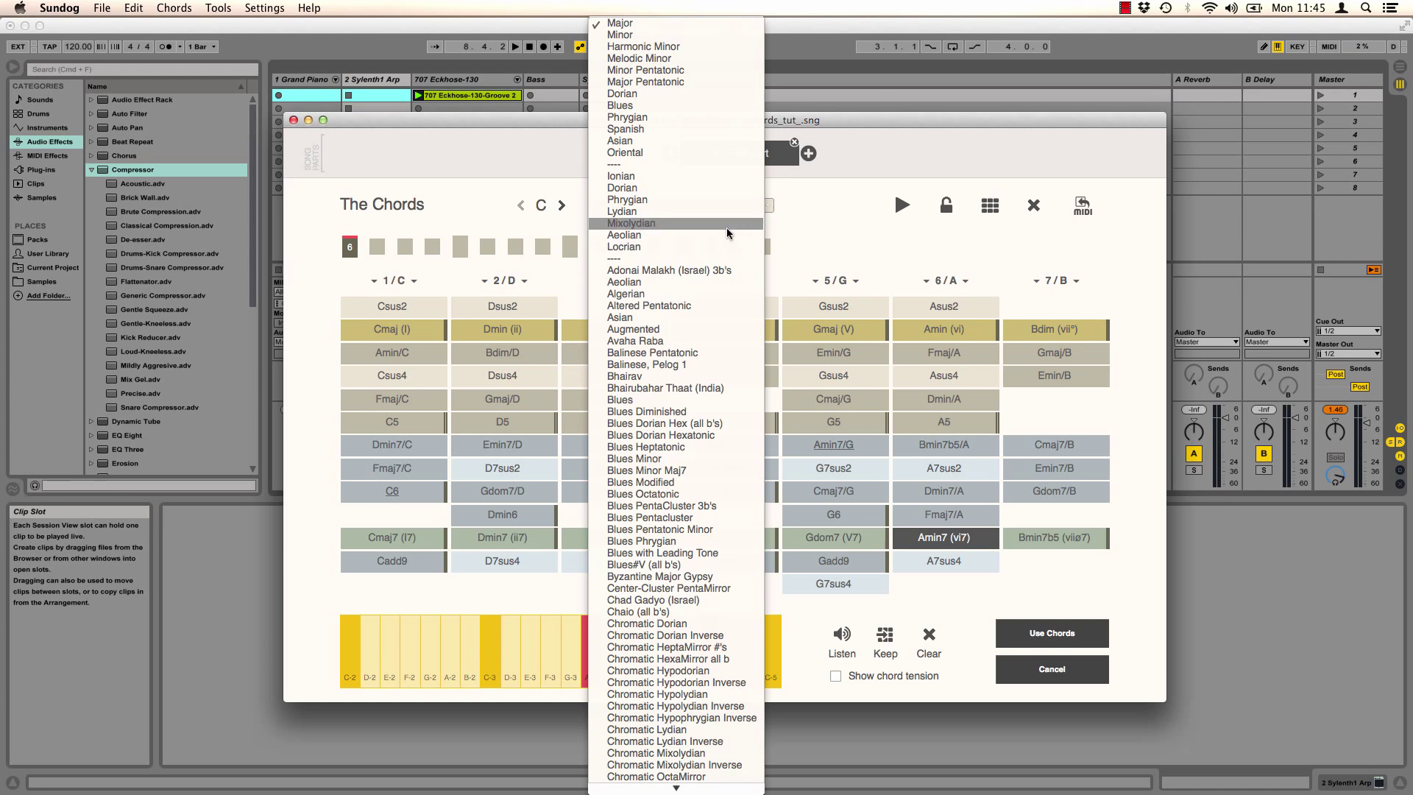
pyautogui.scroll(-1, 711, 290)
pyautogui.scroll(-10, 710, 289)
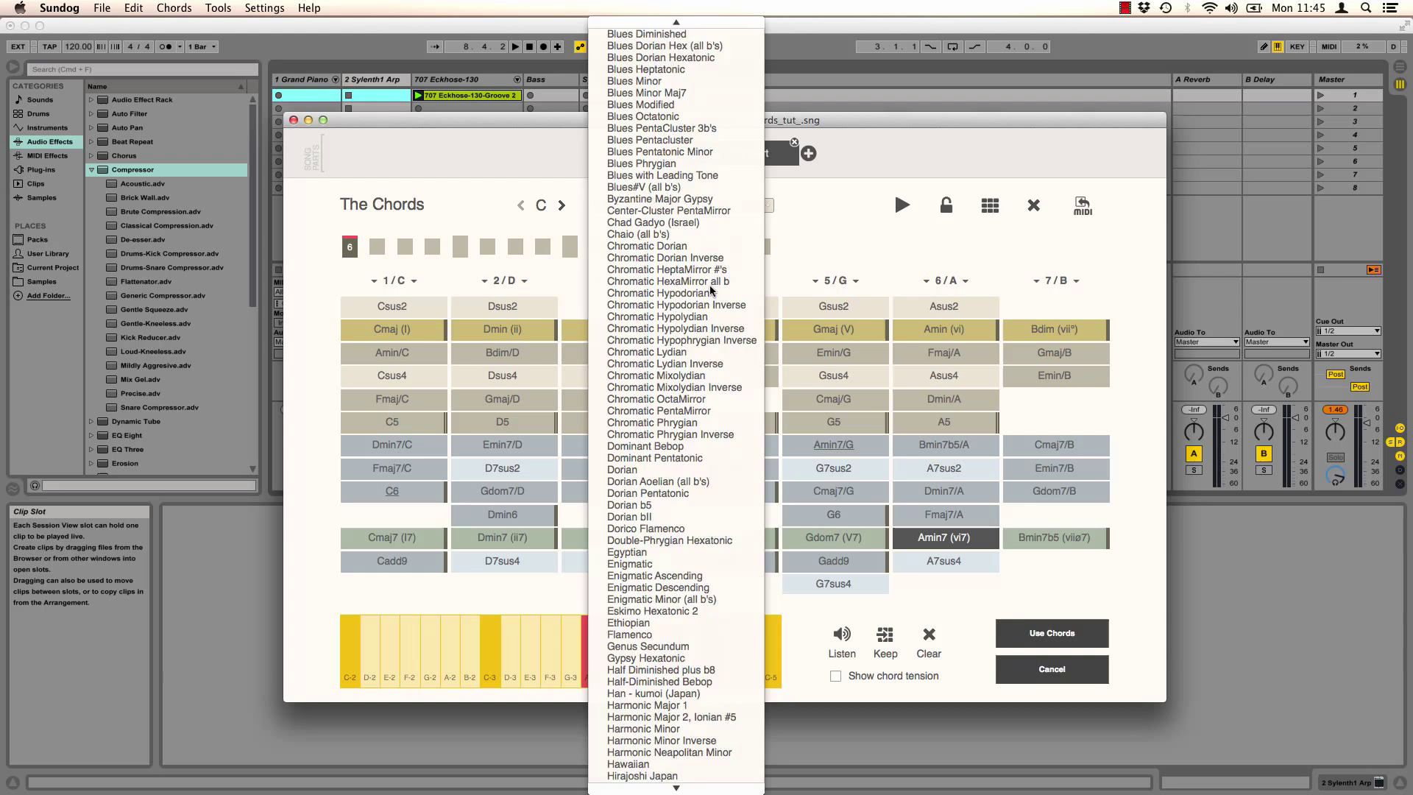
pyautogui.scroll(10, 709, 290)
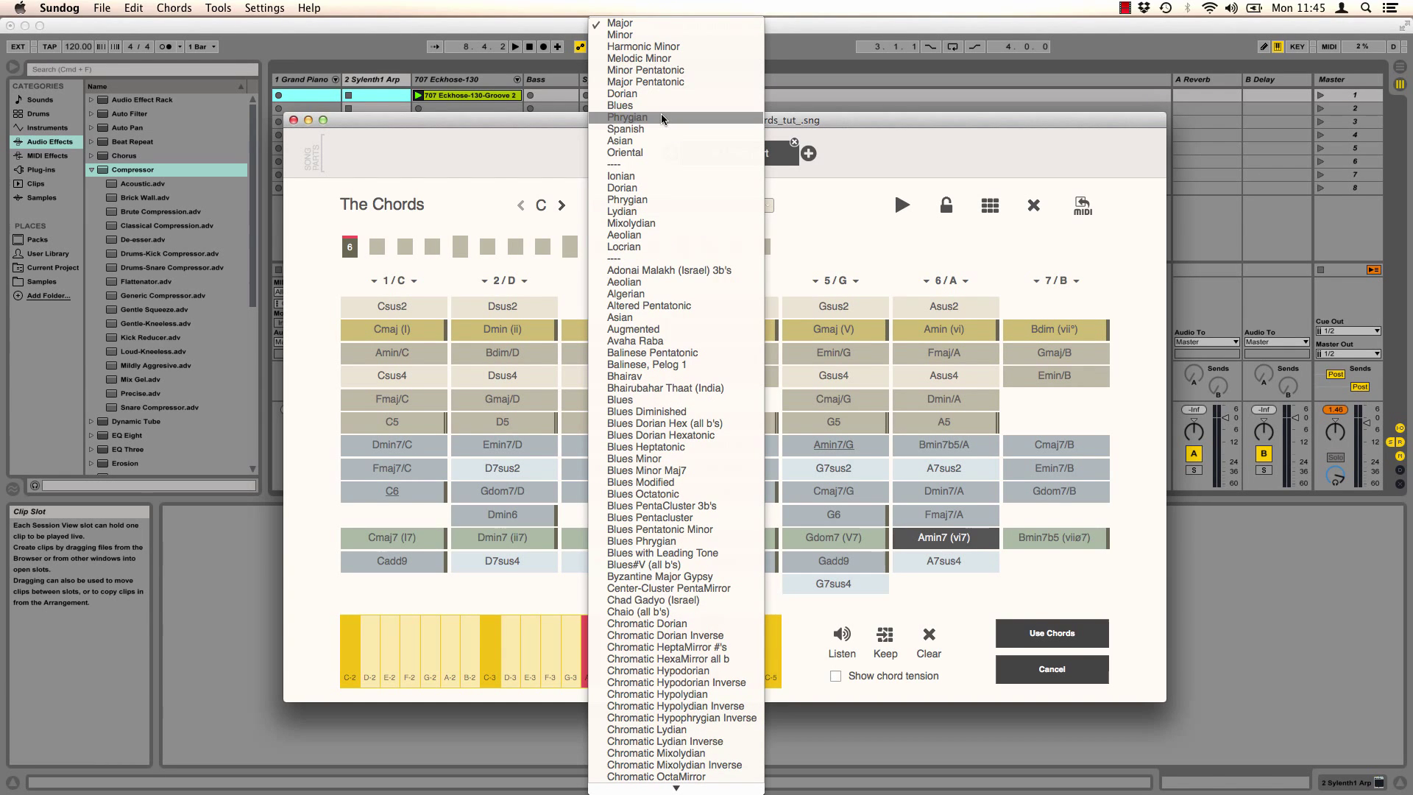
pyautogui.click(627, 35)
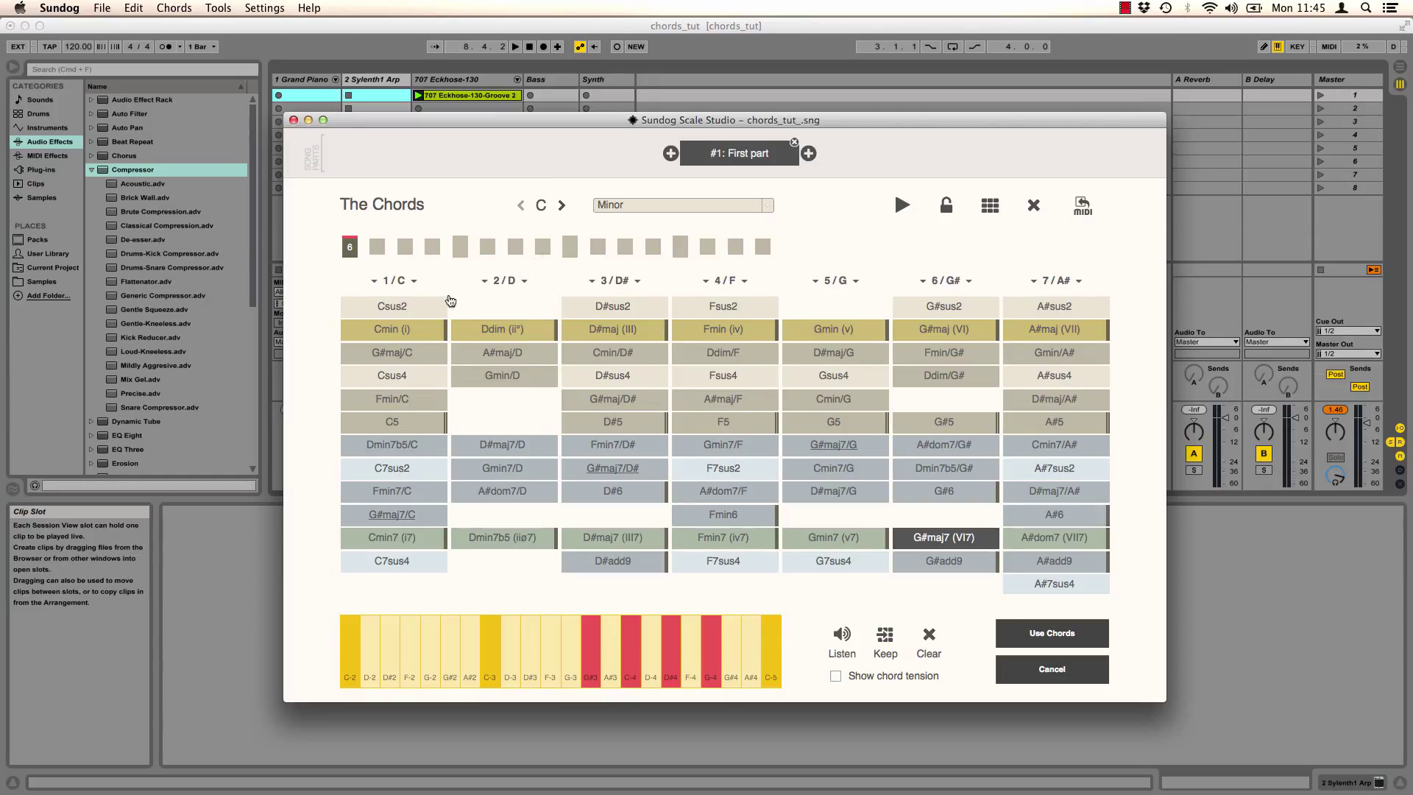
pyautogui.click(400, 333)
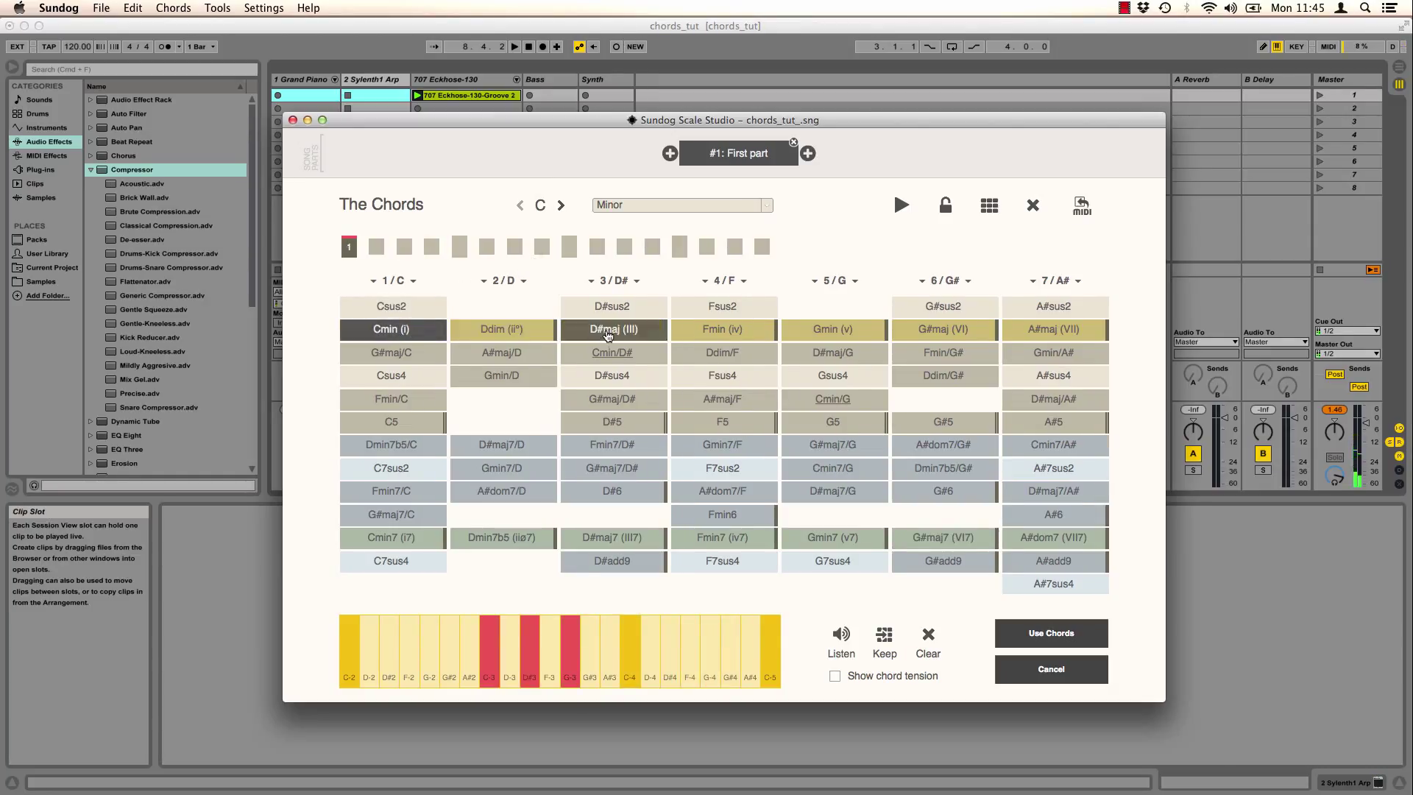
# Audition C minor triads Cmin, D#maj, Fmin and sevenths Cmin7, D#maj7, Fmin7, Gmin7.
pyautogui.click(613, 331)
pyautogui.click(727, 333)
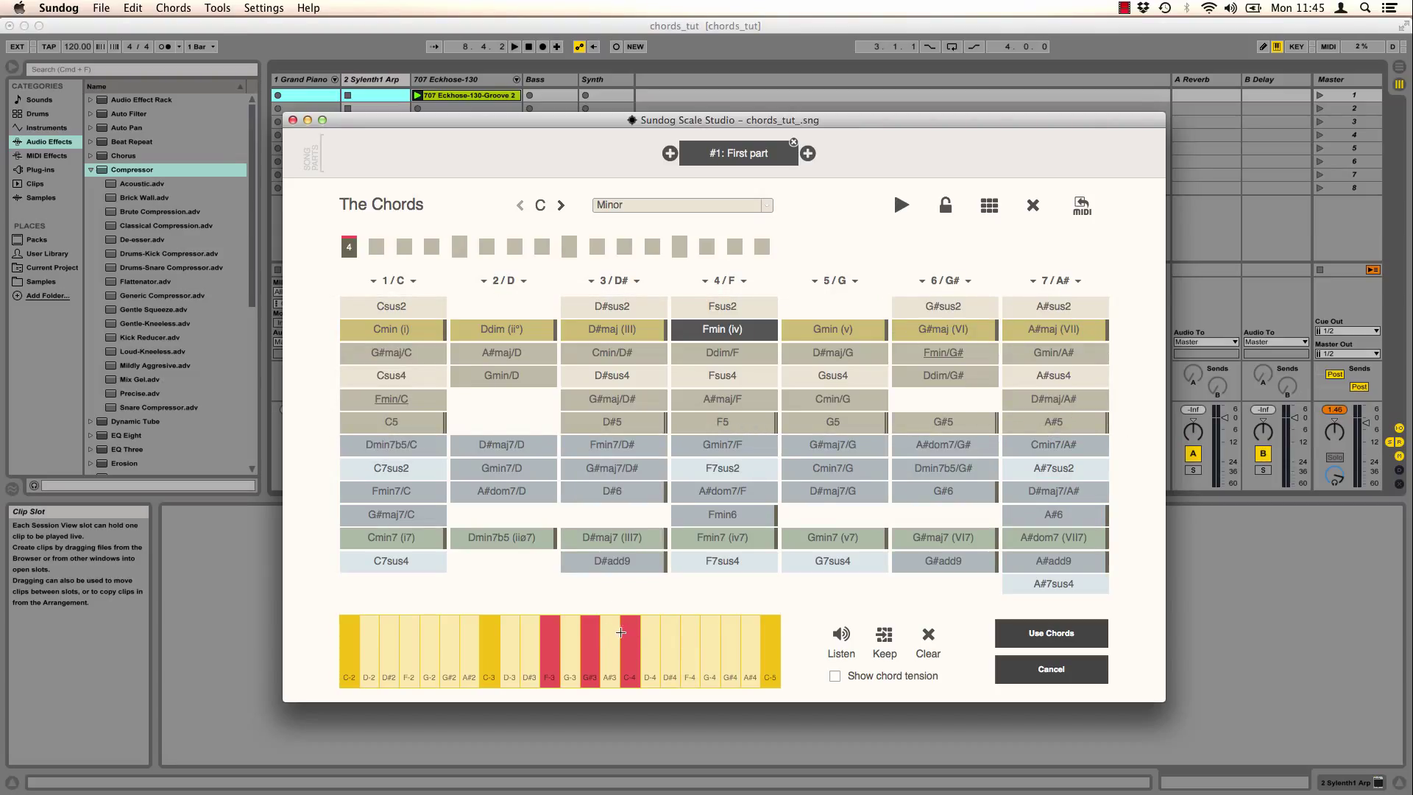
pyautogui.click(391, 330)
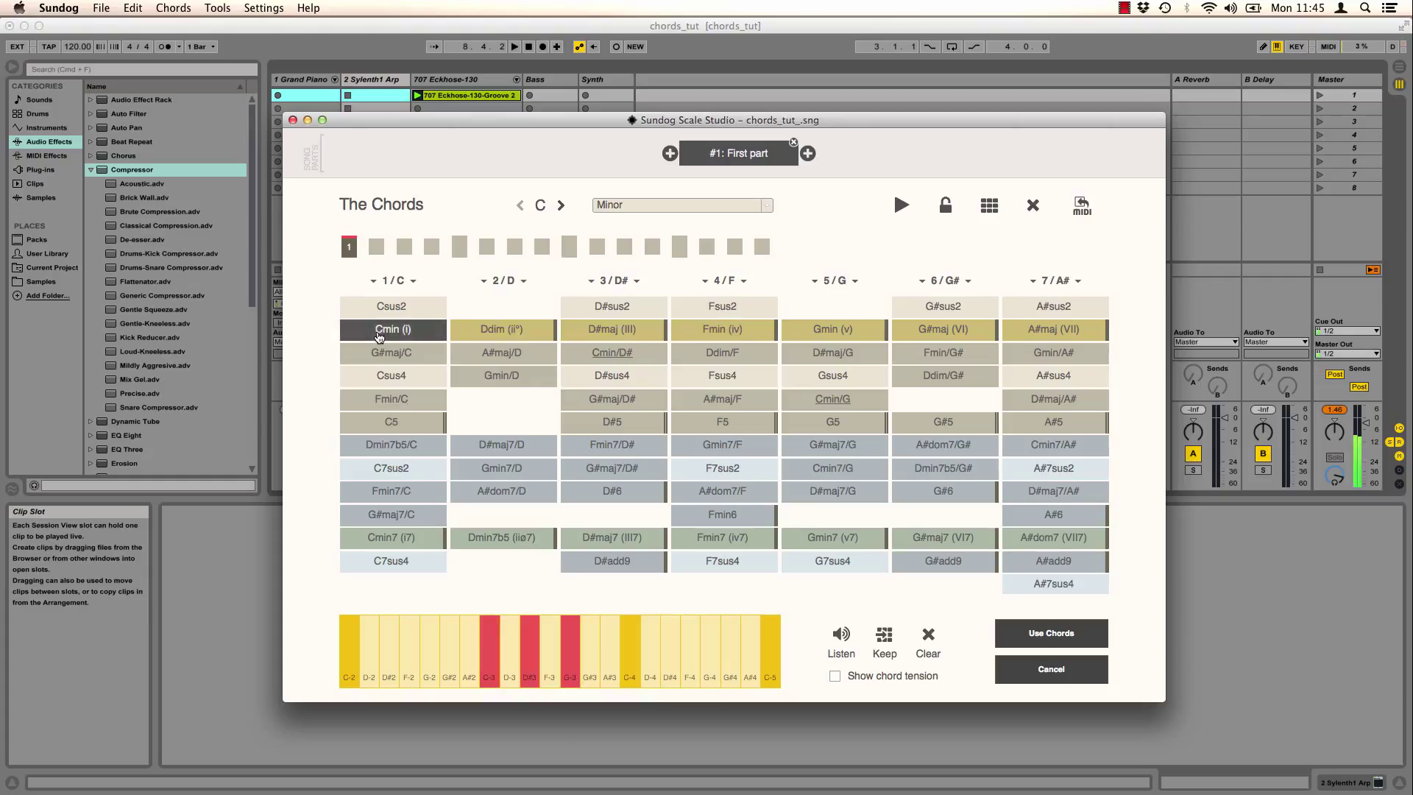
pyautogui.click(638, 331)
pyautogui.click(720, 332)
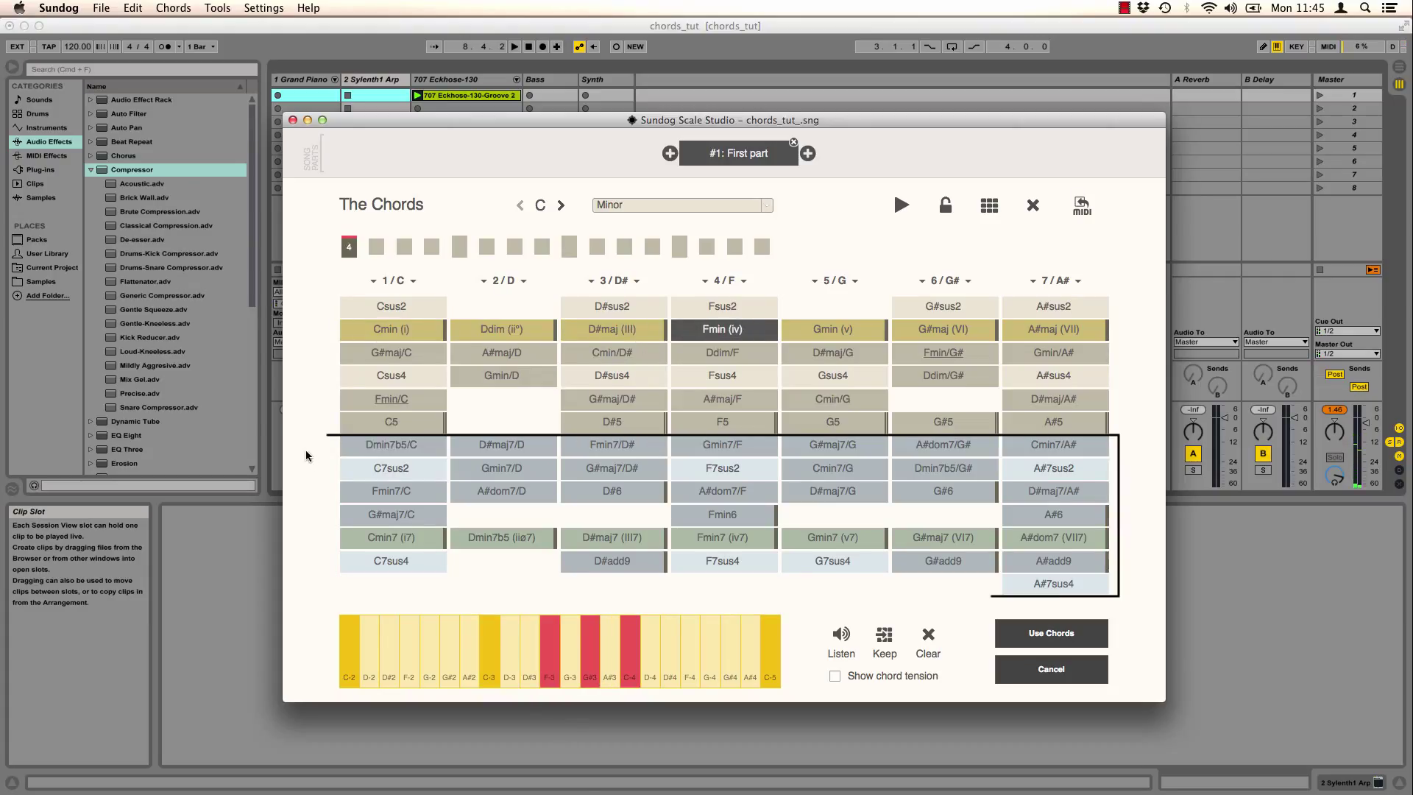
pyautogui.click(395, 539)
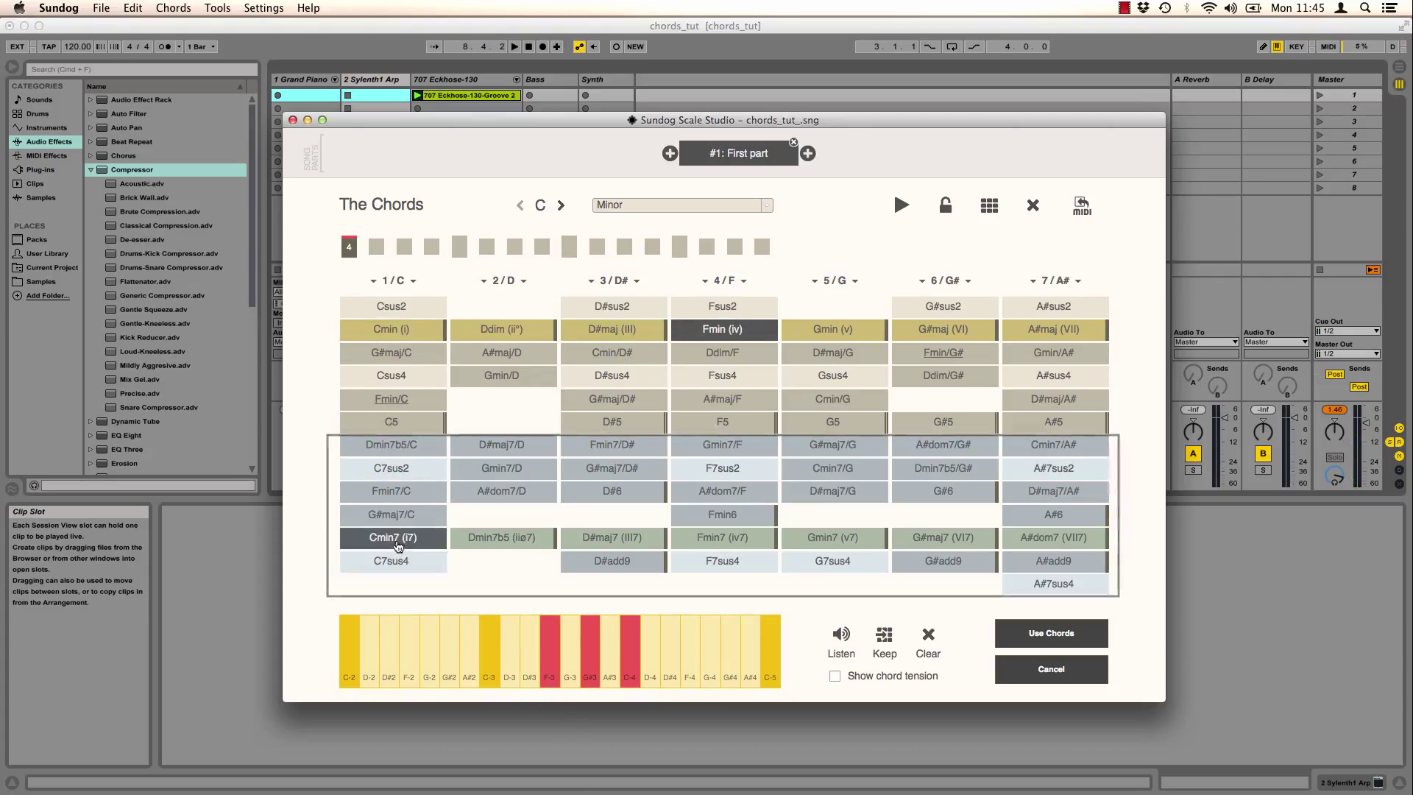
pyautogui.click(601, 538)
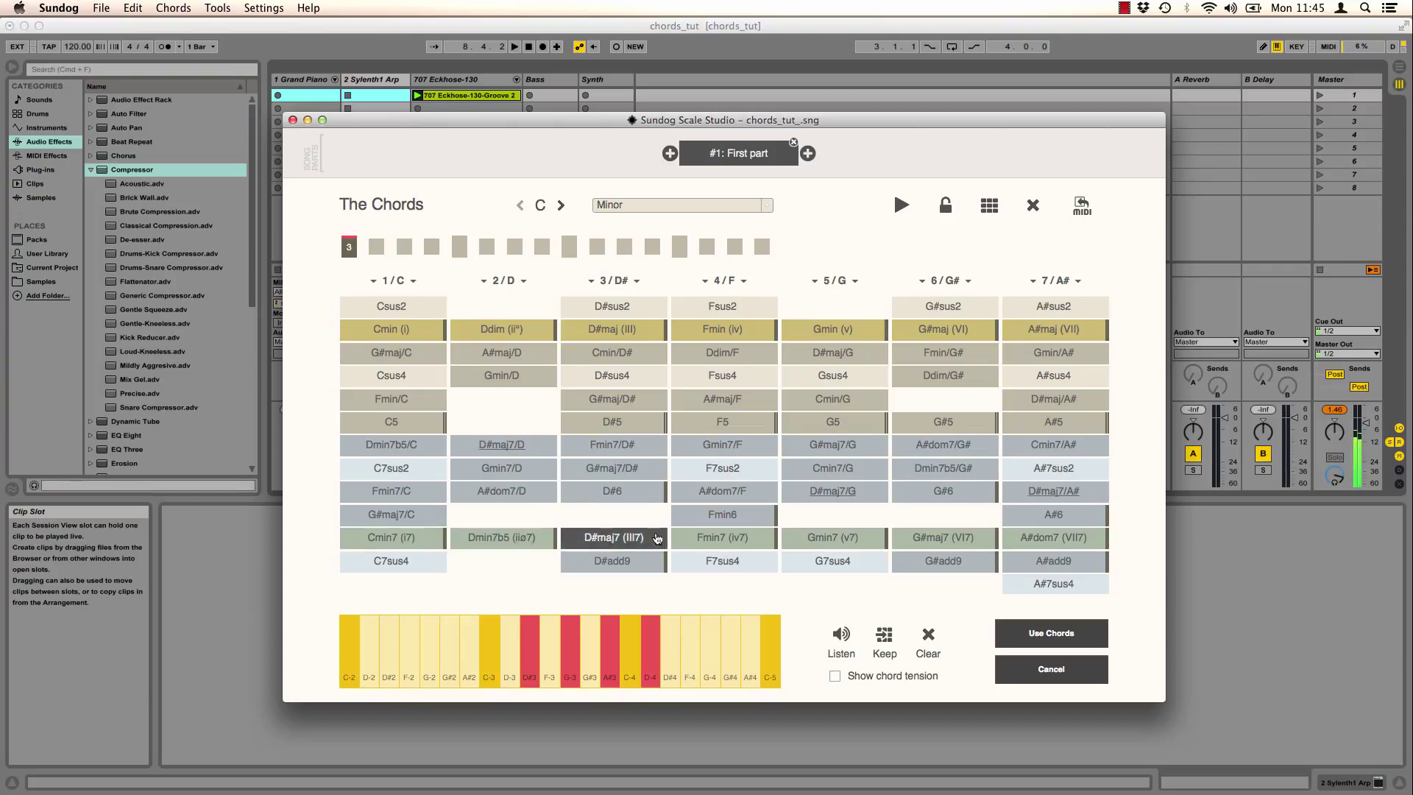
pyautogui.click(729, 538)
pyautogui.click(808, 540)
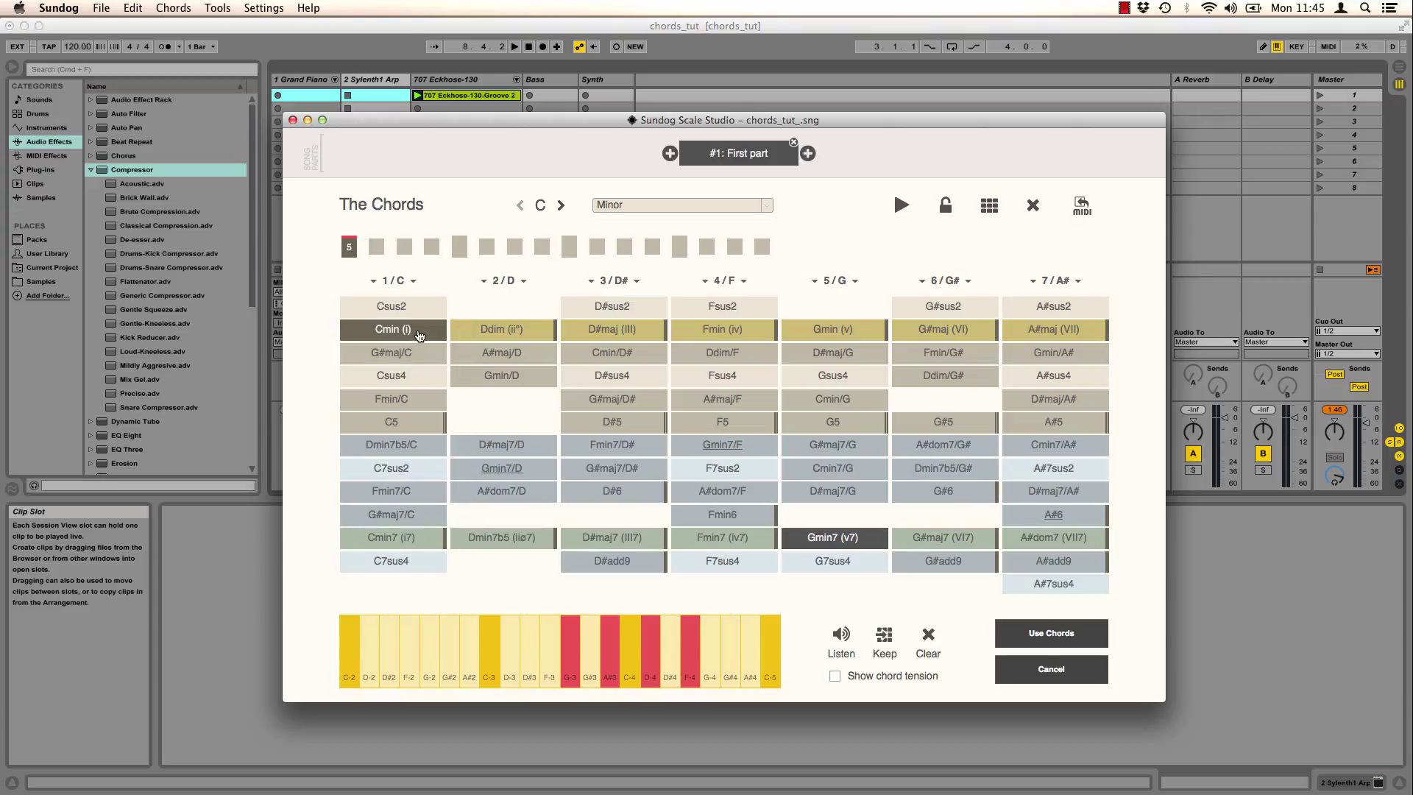
# Audition inversions G#maj/C, Fmin/C, Ddim/F, A#maj/F, Cmin/G and D#maj/A#.
pyautogui.click(397, 332)
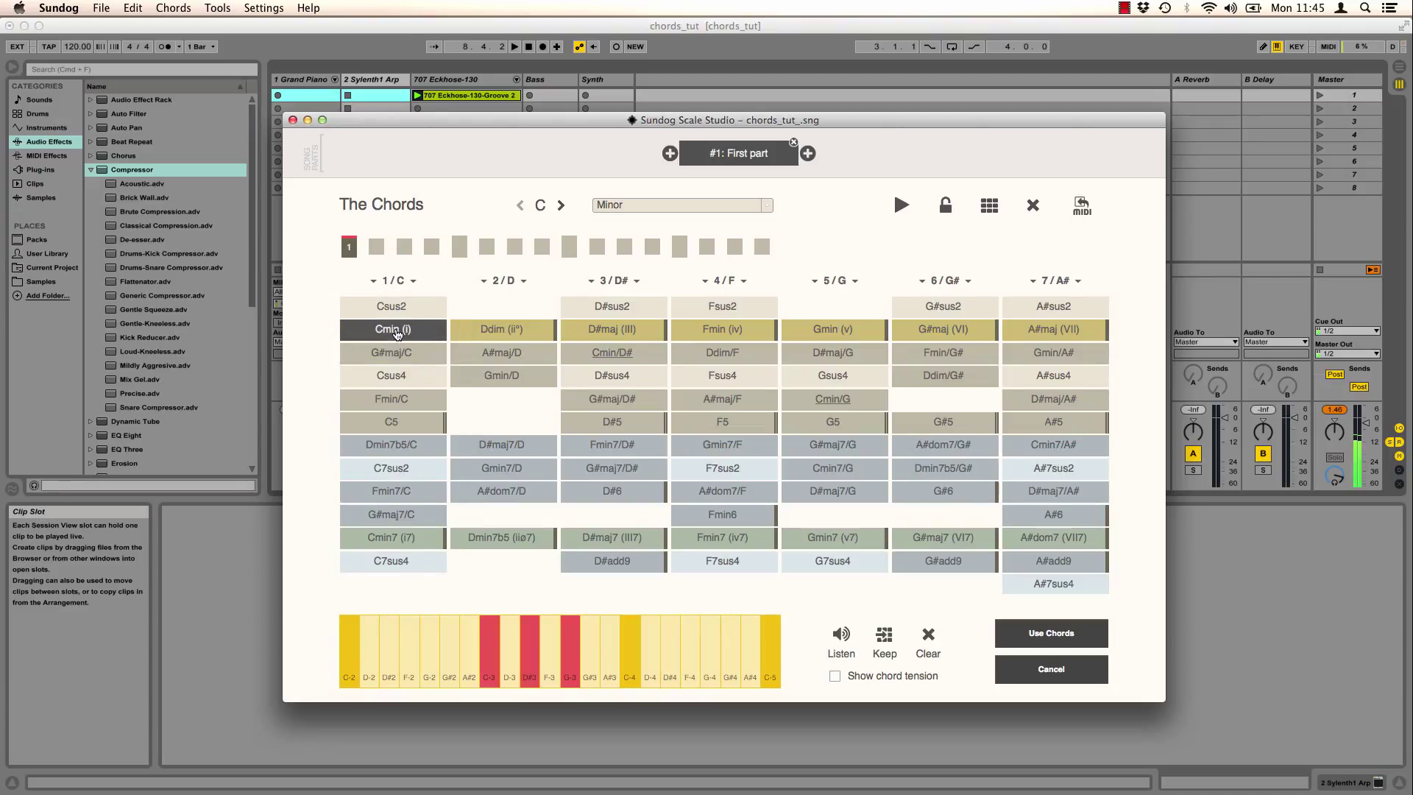
pyautogui.click(396, 353)
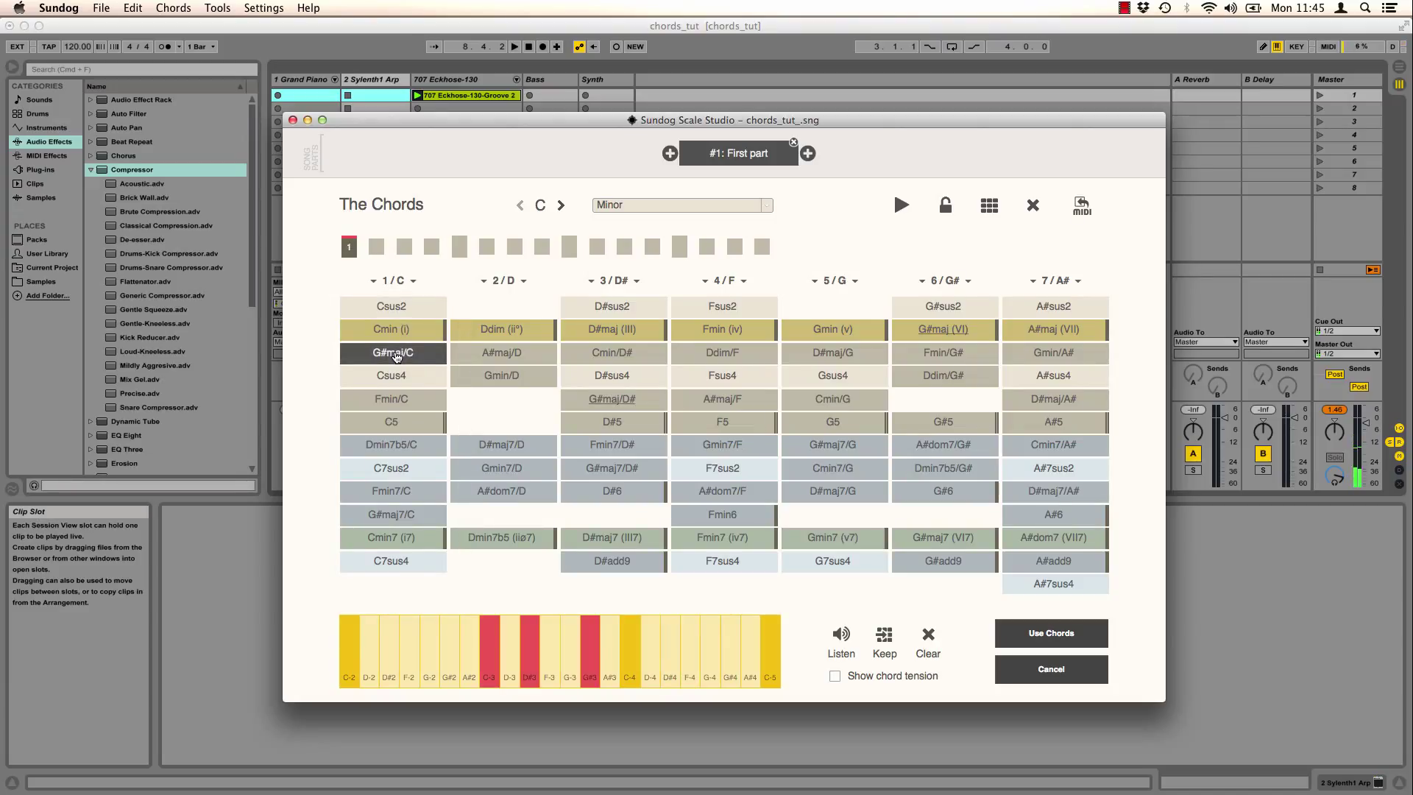
pyautogui.click(398, 402)
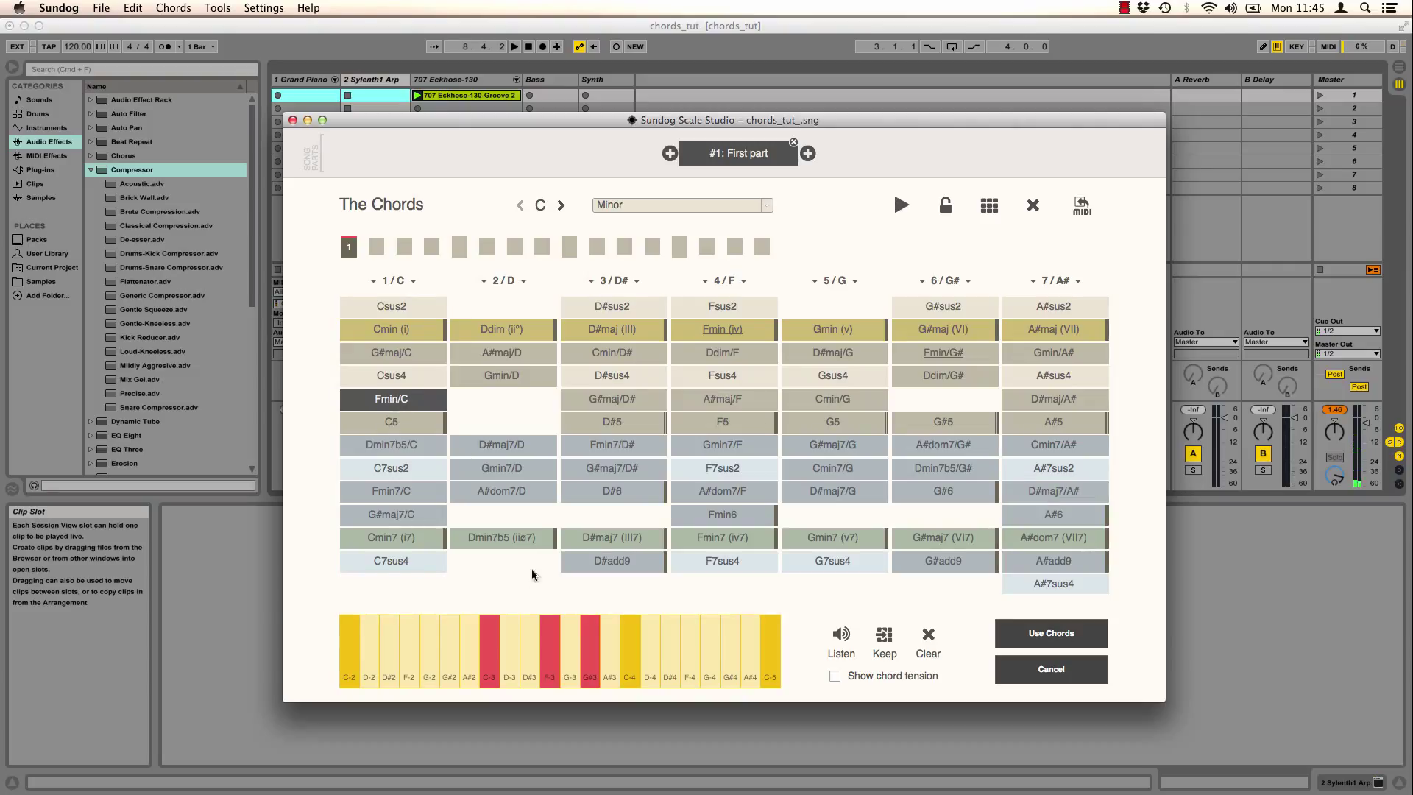
pyautogui.click(391, 544)
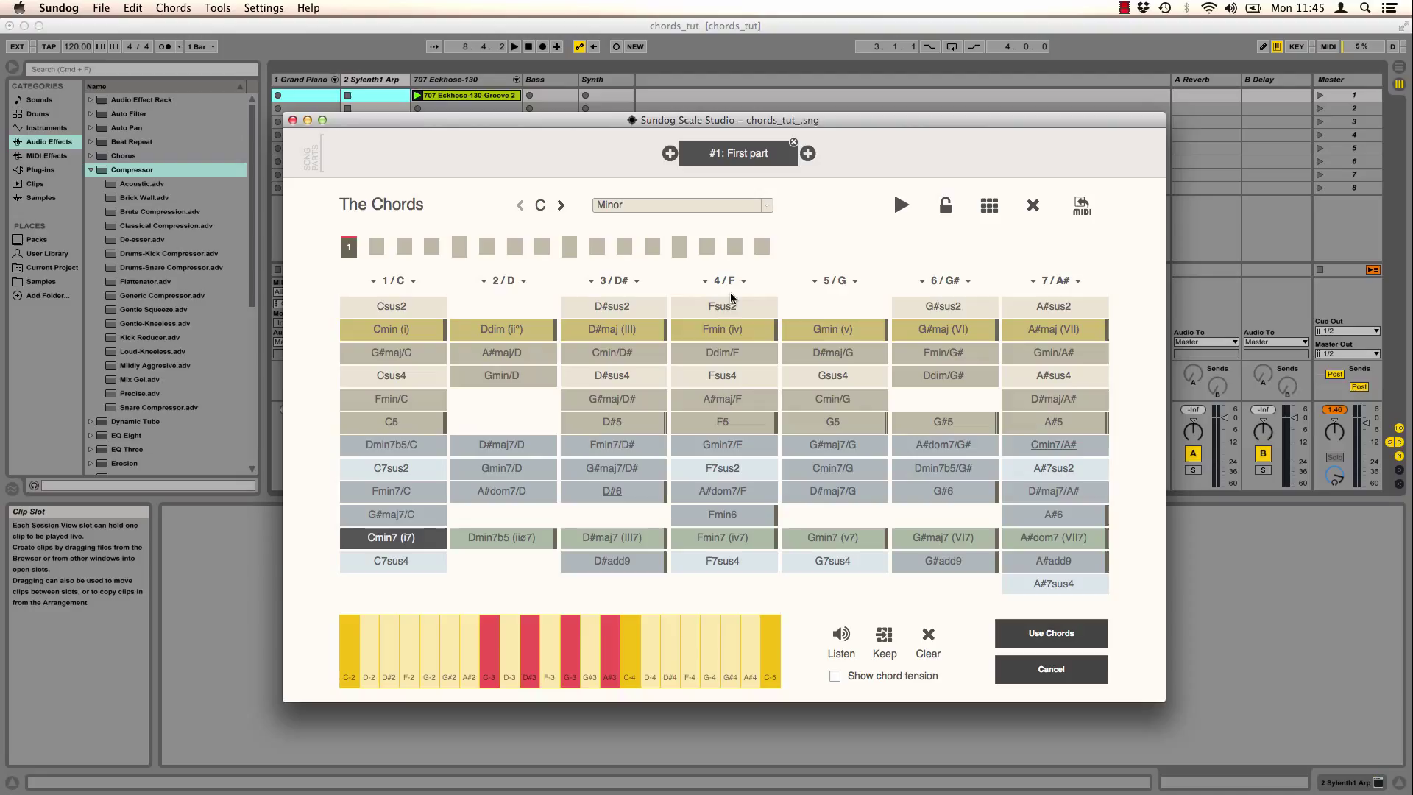
pyautogui.click(723, 328)
pyautogui.click(727, 354)
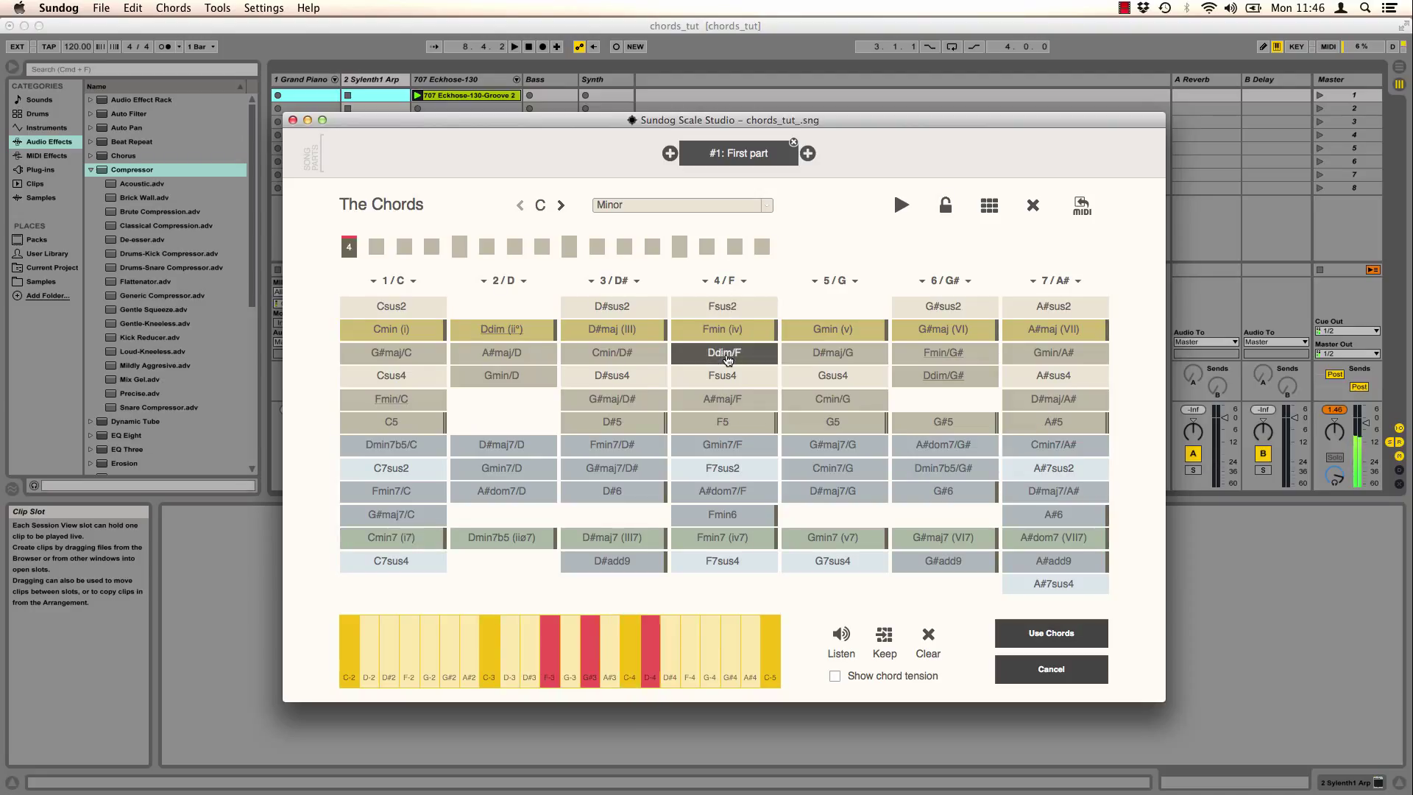
pyautogui.click(727, 401)
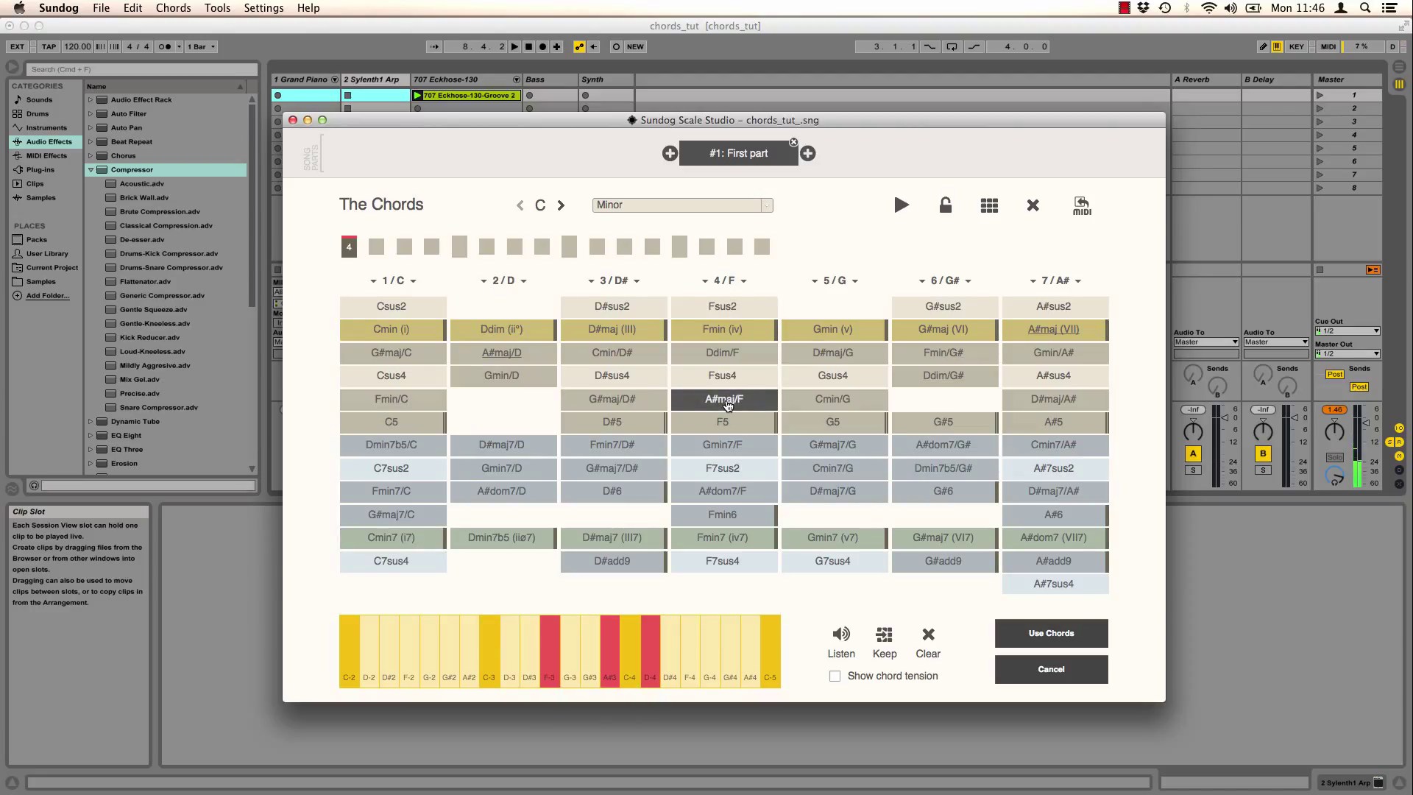
pyautogui.click(379, 402)
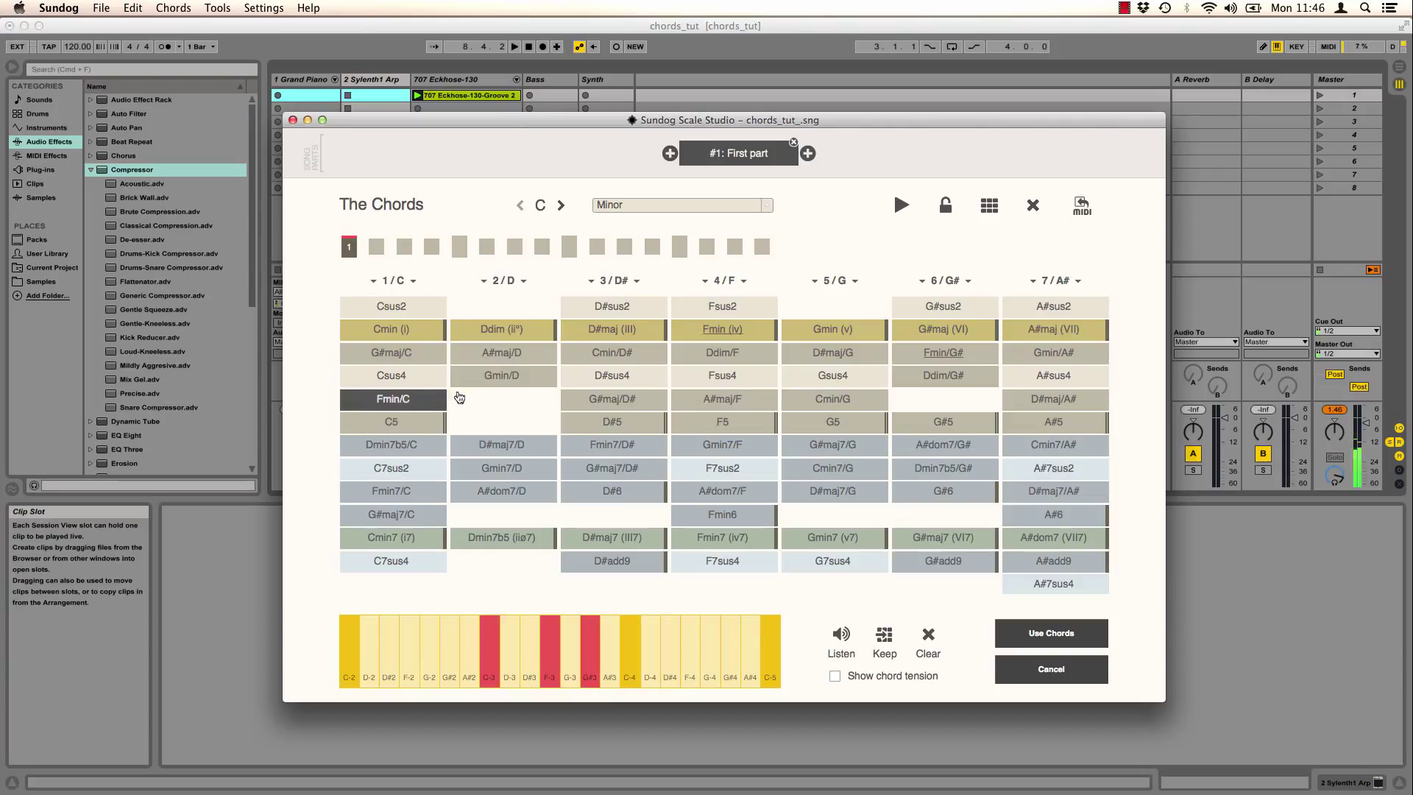
pyautogui.click(832, 398)
pyautogui.click(1067, 399)
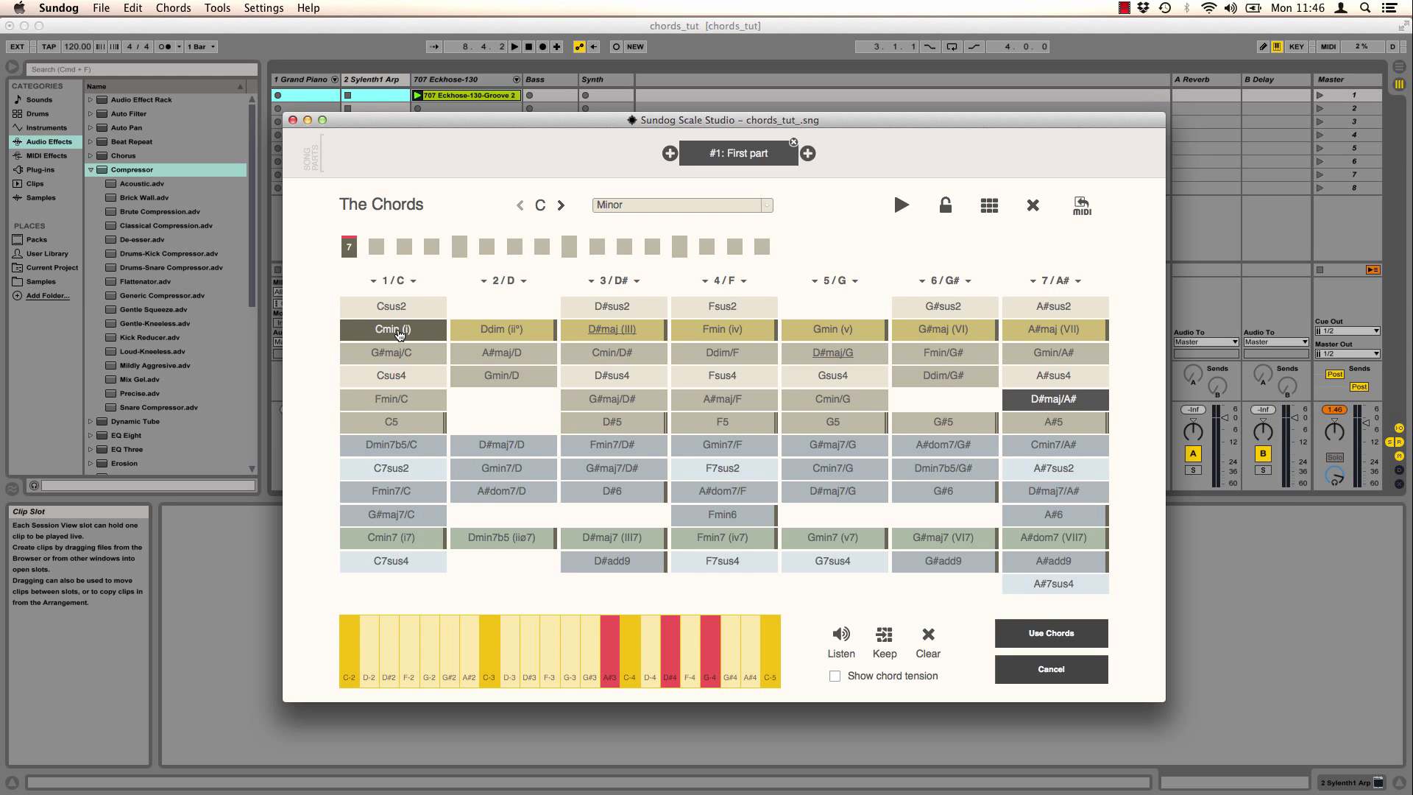
# Build the progression G#maj (VI), Fmin (iv), Gmin (v), Cmin (i).
pyautogui.click(399, 333)
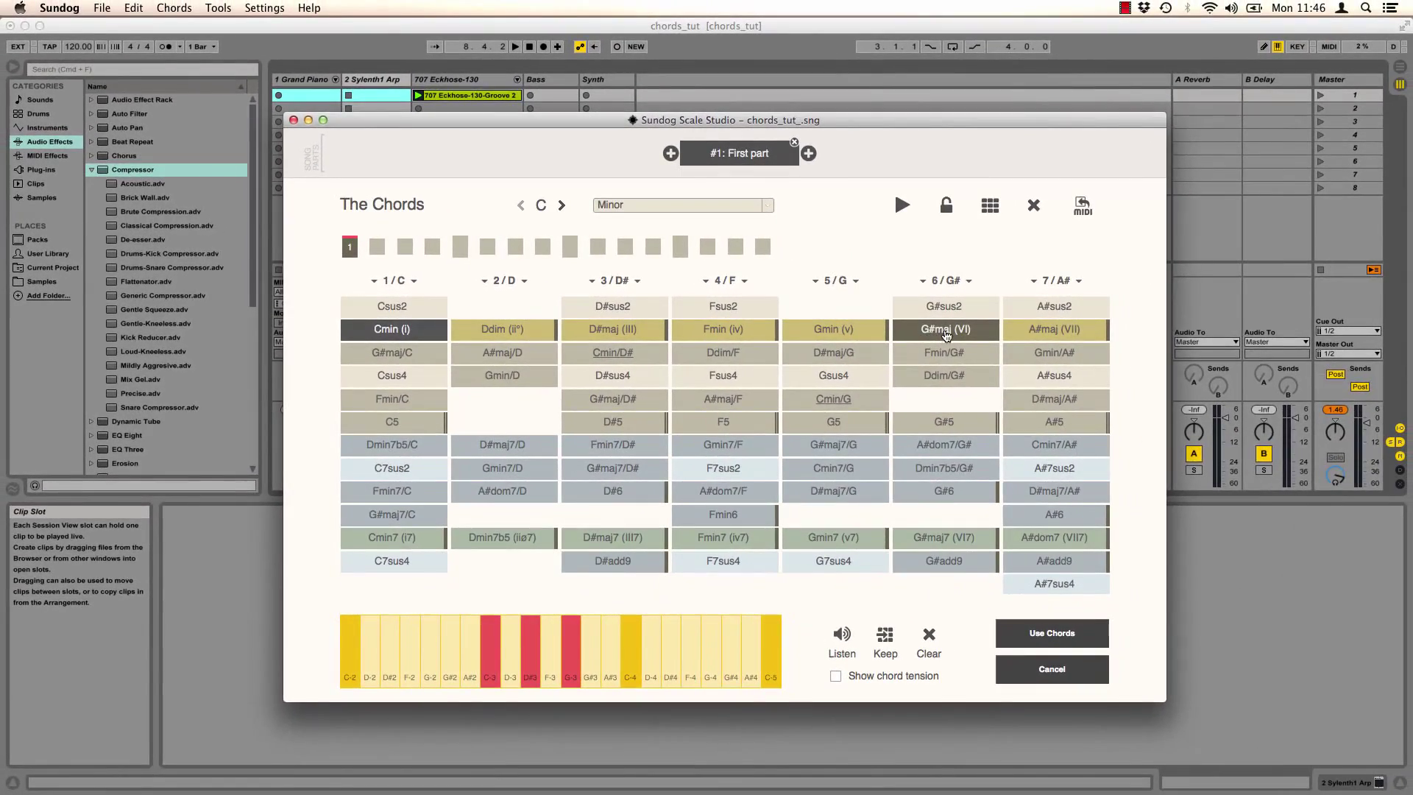
pyautogui.click(946, 331)
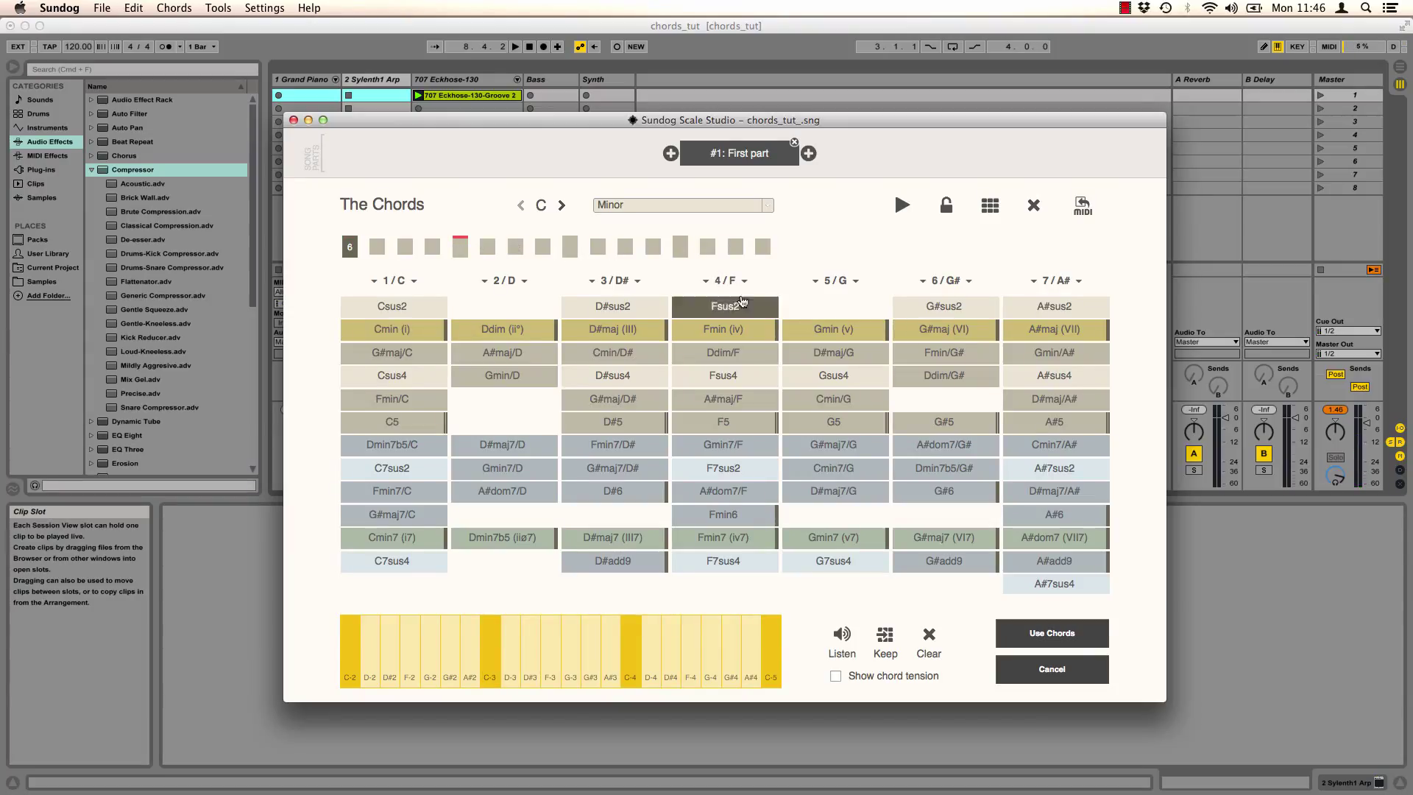
pyautogui.click(726, 336)
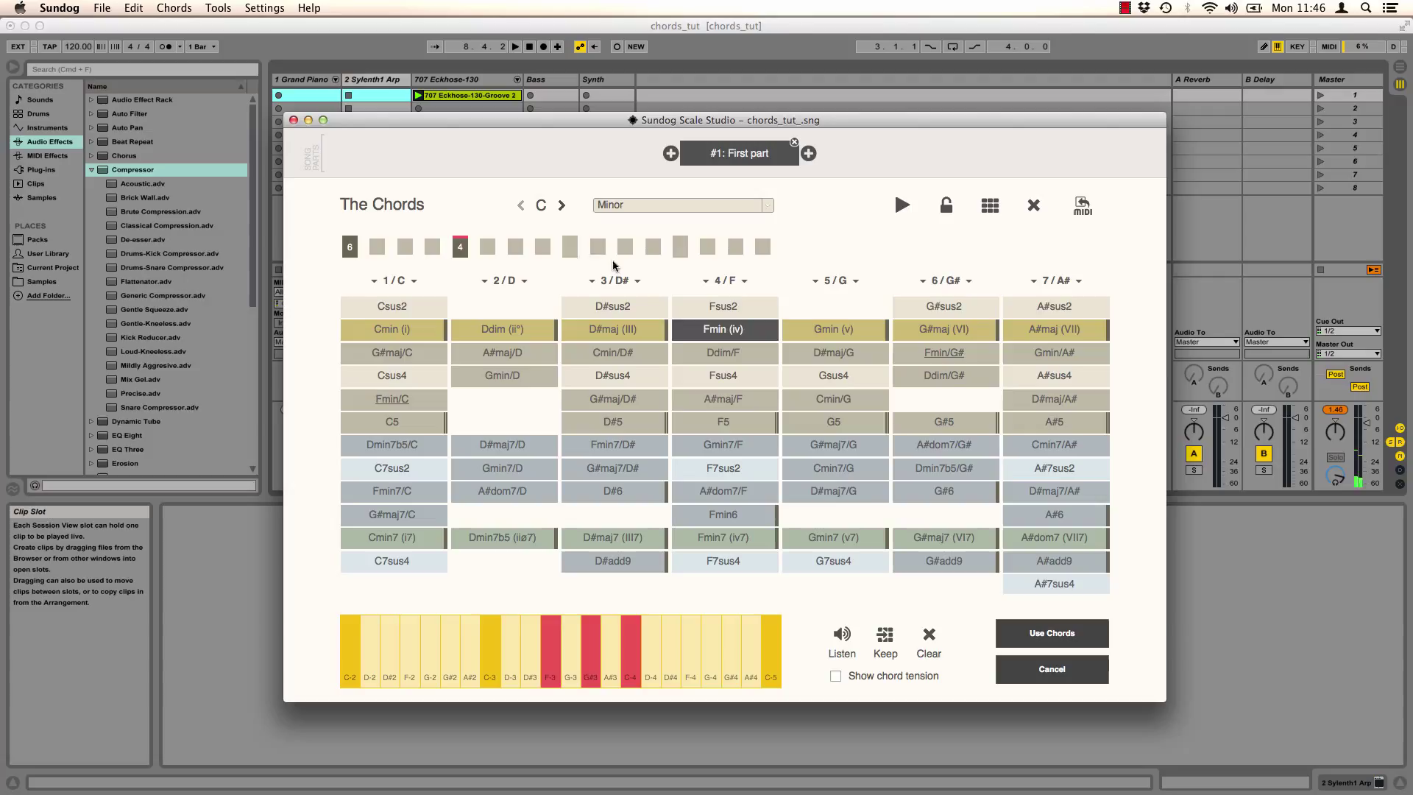
pyautogui.click(836, 332)
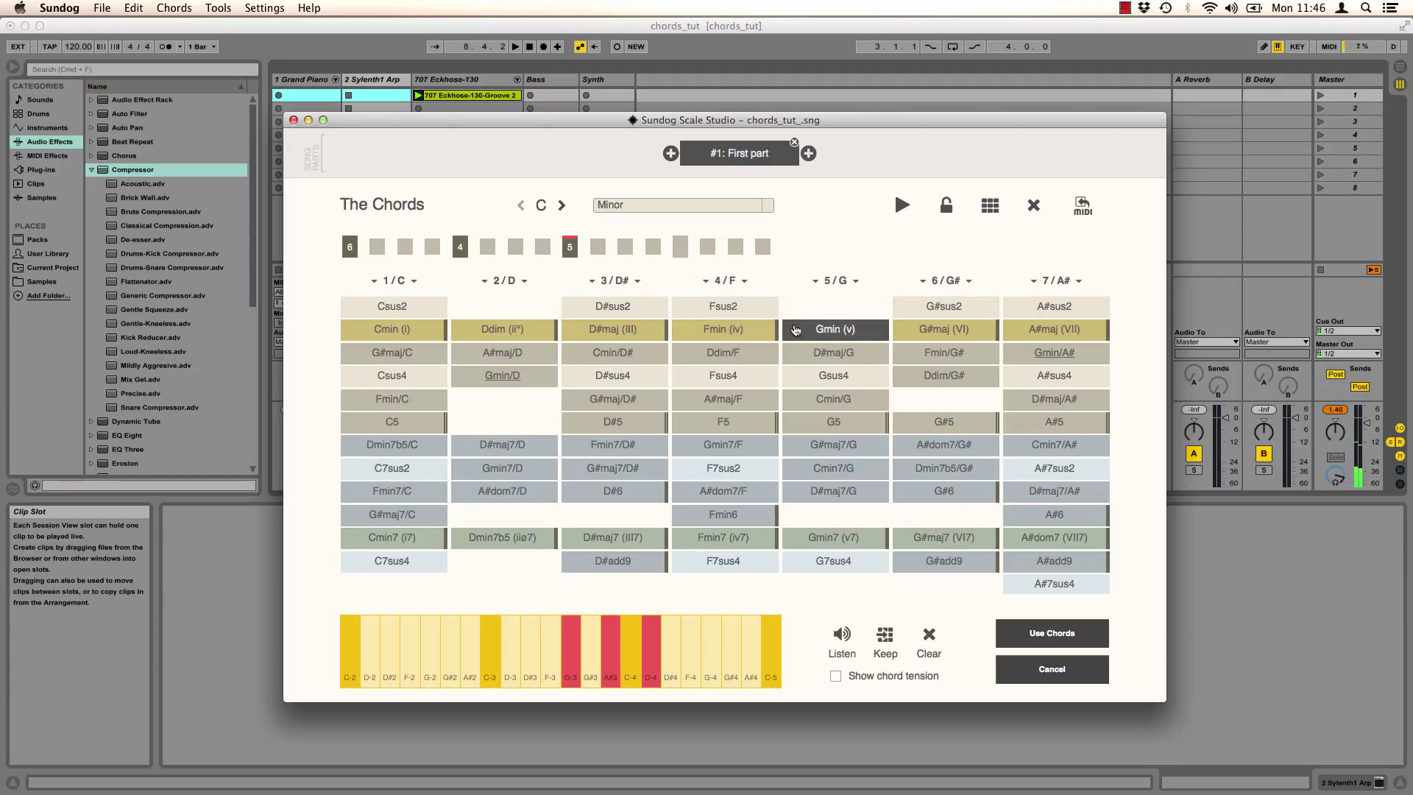
pyautogui.click(390, 335)
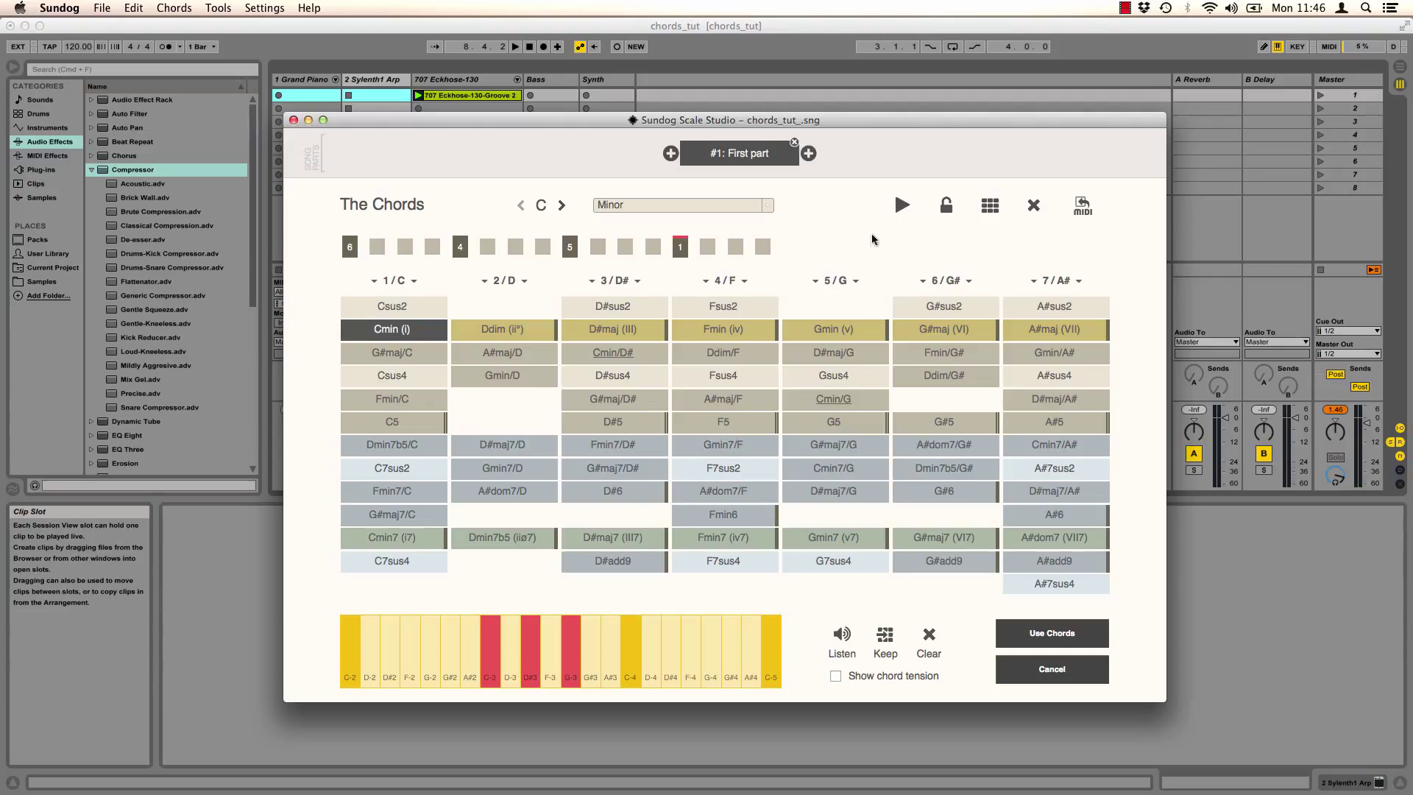
# Play the progression back, stop it, and lock the chord sequence.
pyautogui.click(901, 207)
pyautogui.click(901, 211)
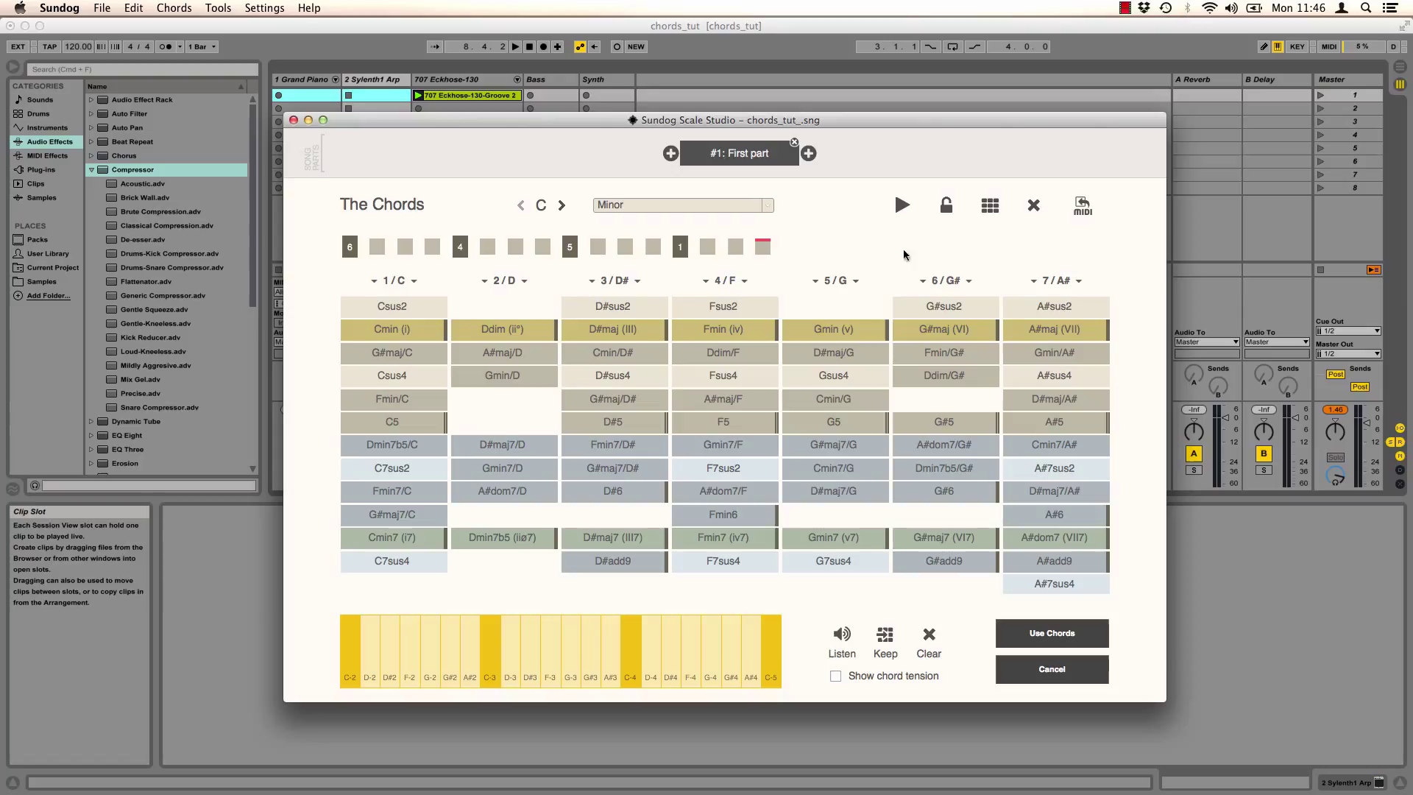
pyautogui.click(947, 208)
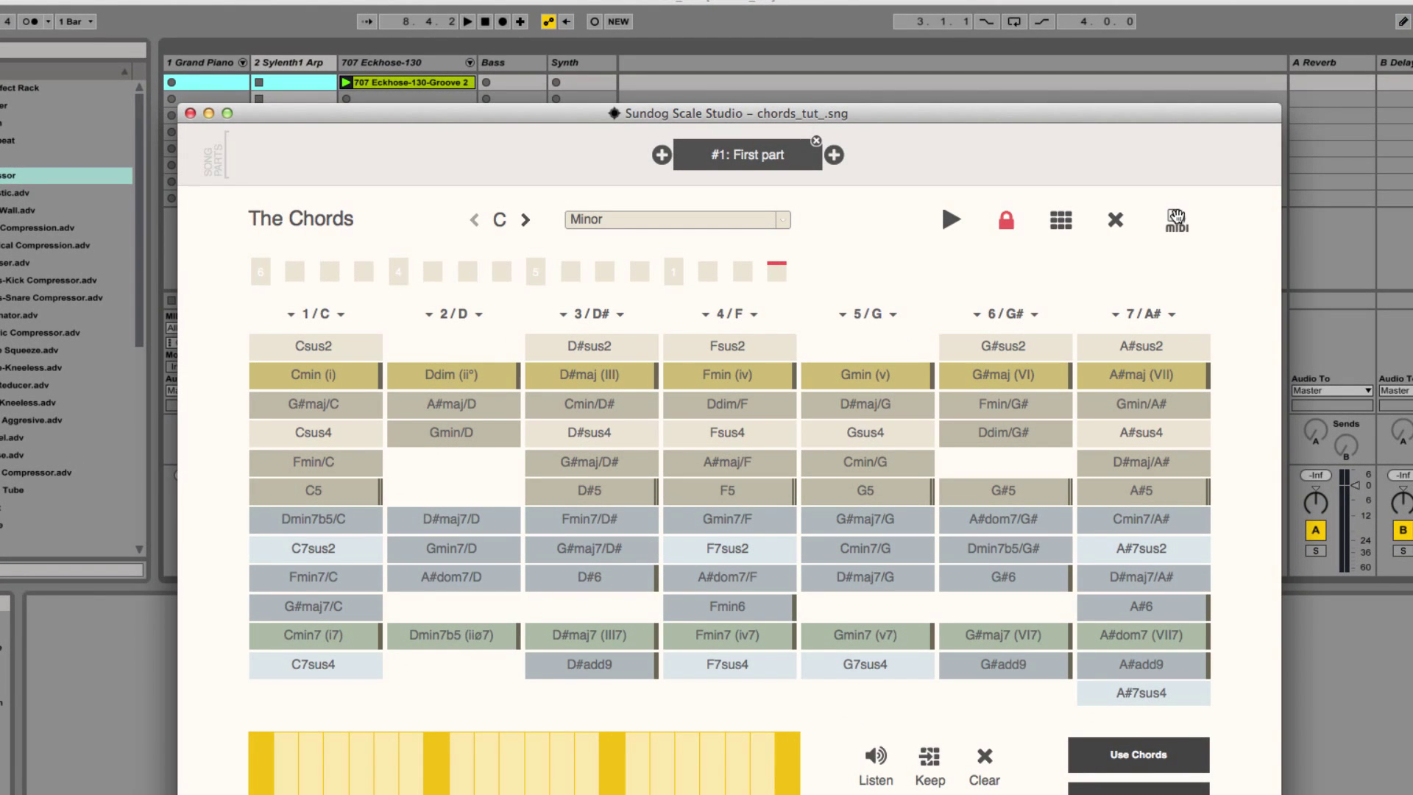
# Export the progression as a Chords MIDI clip onto Live's Grand Piano track.
pyautogui.moveTo(1176, 218); pyautogui.dragTo(199, 81)
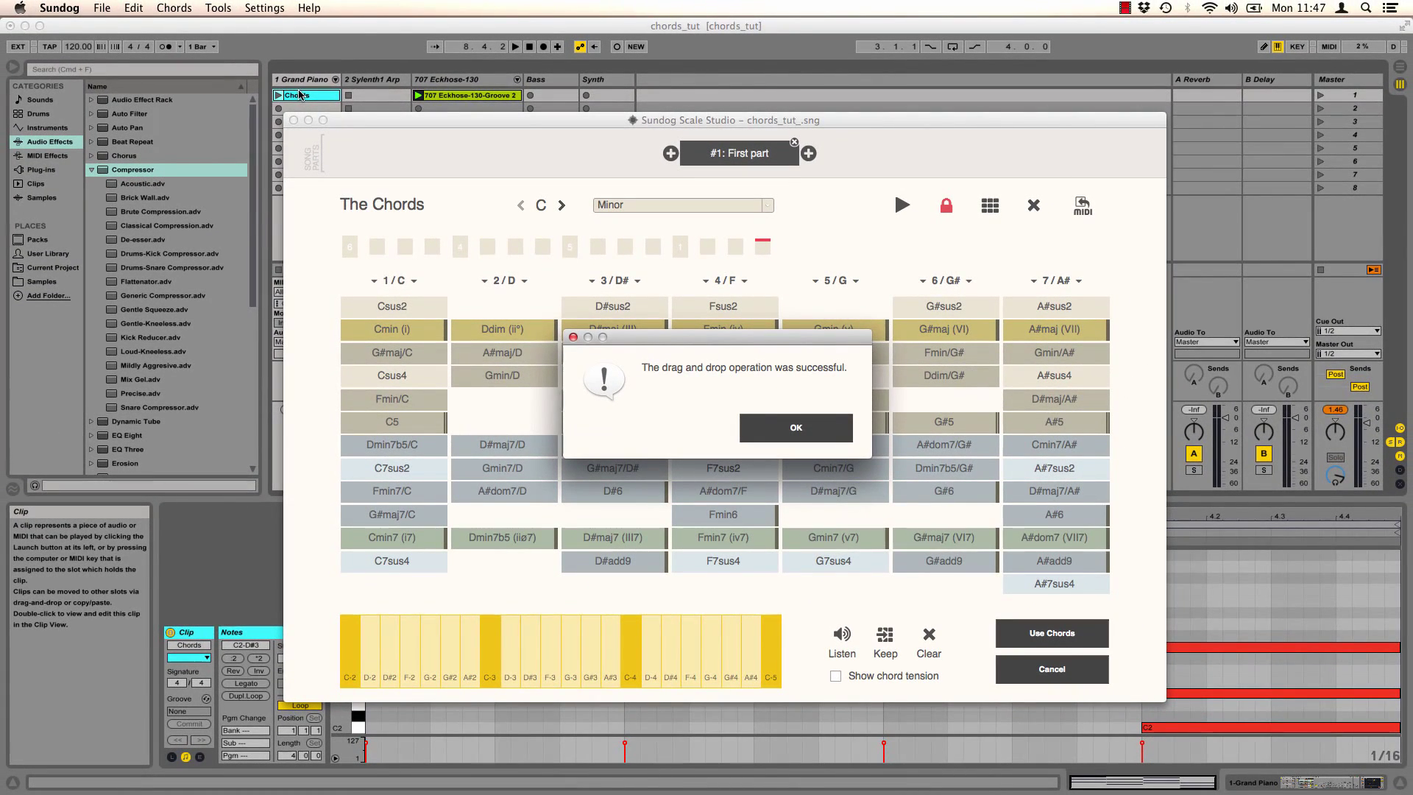
pyautogui.click(797, 430)
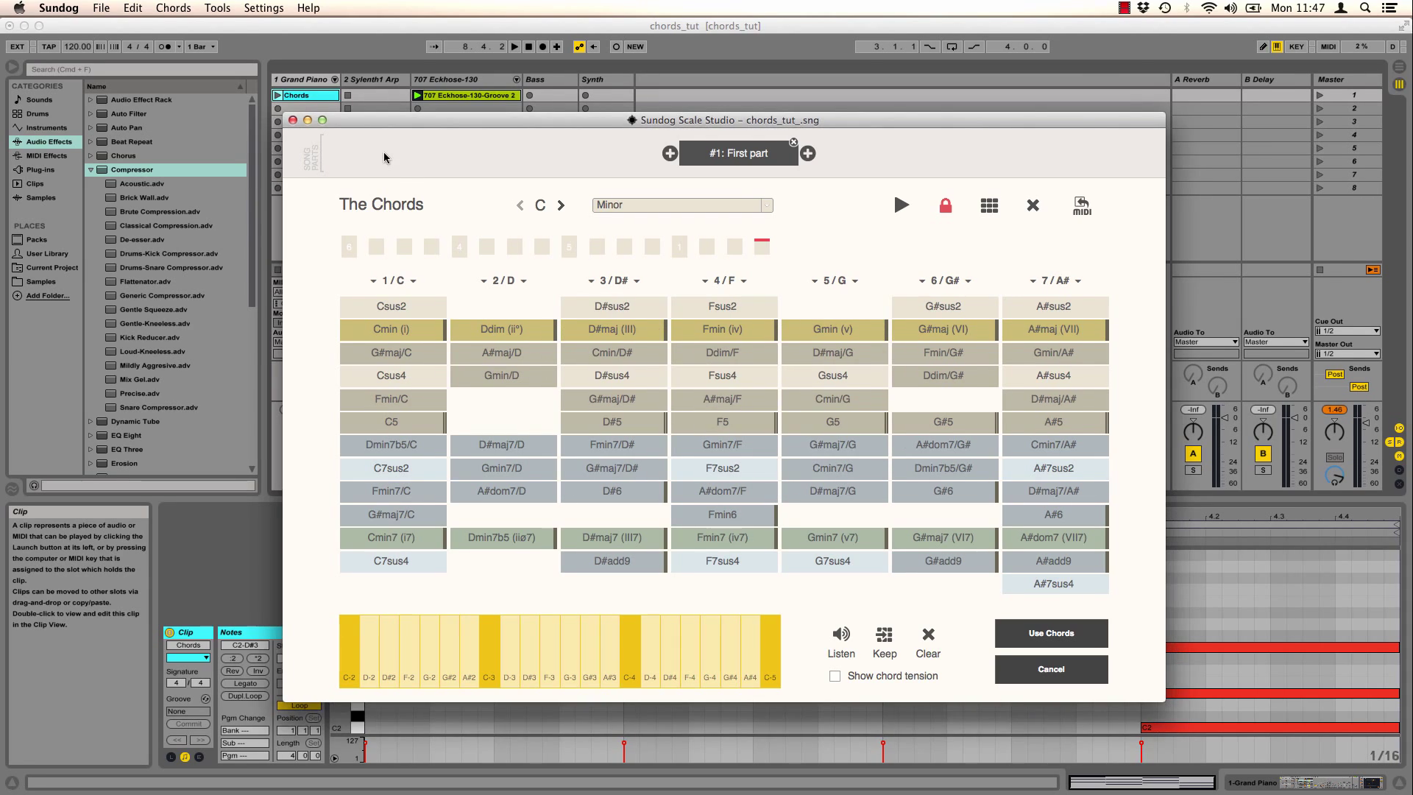
pyautogui.click(315, 95)
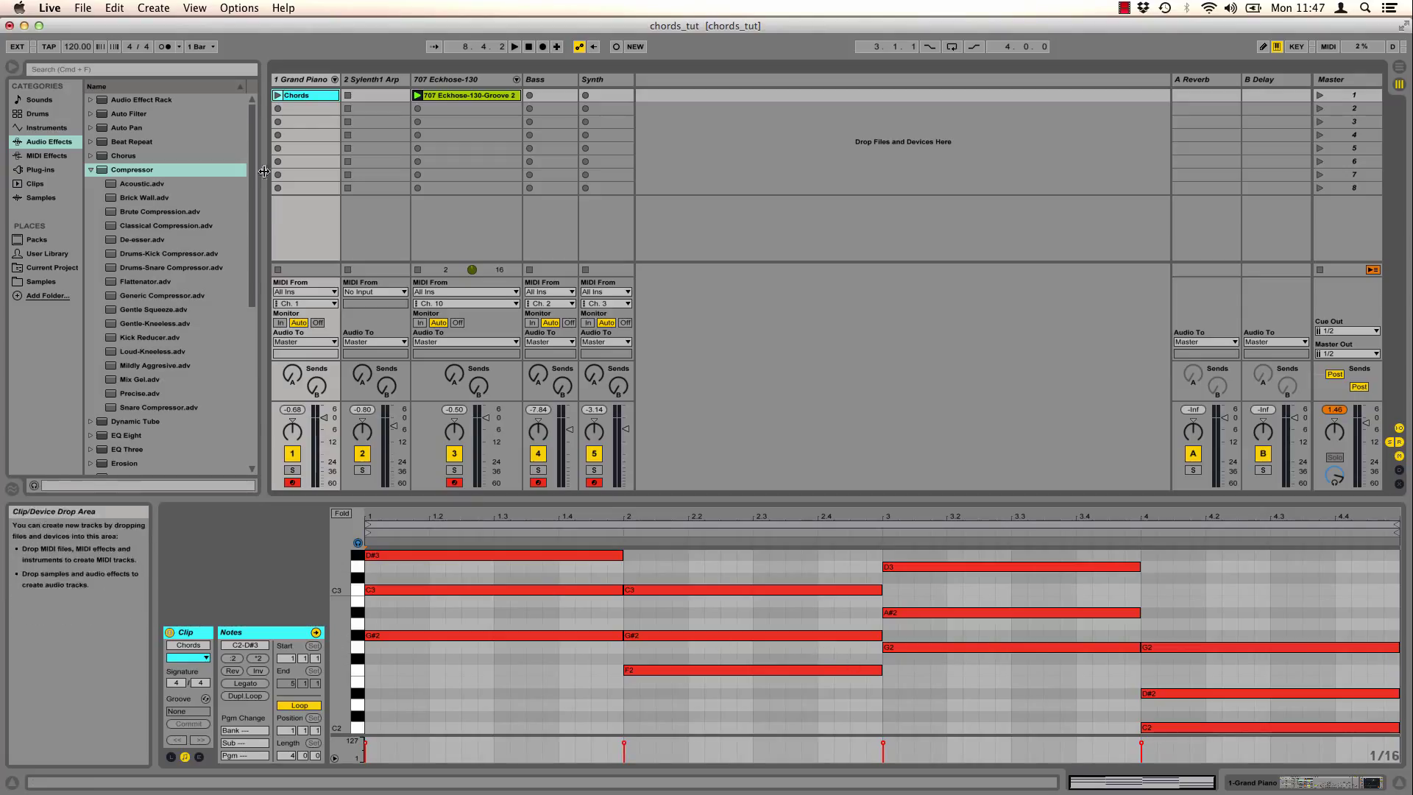
# Play the Chords clip in Live, stop it, and copy the clip.
pyautogui.click(278, 96)
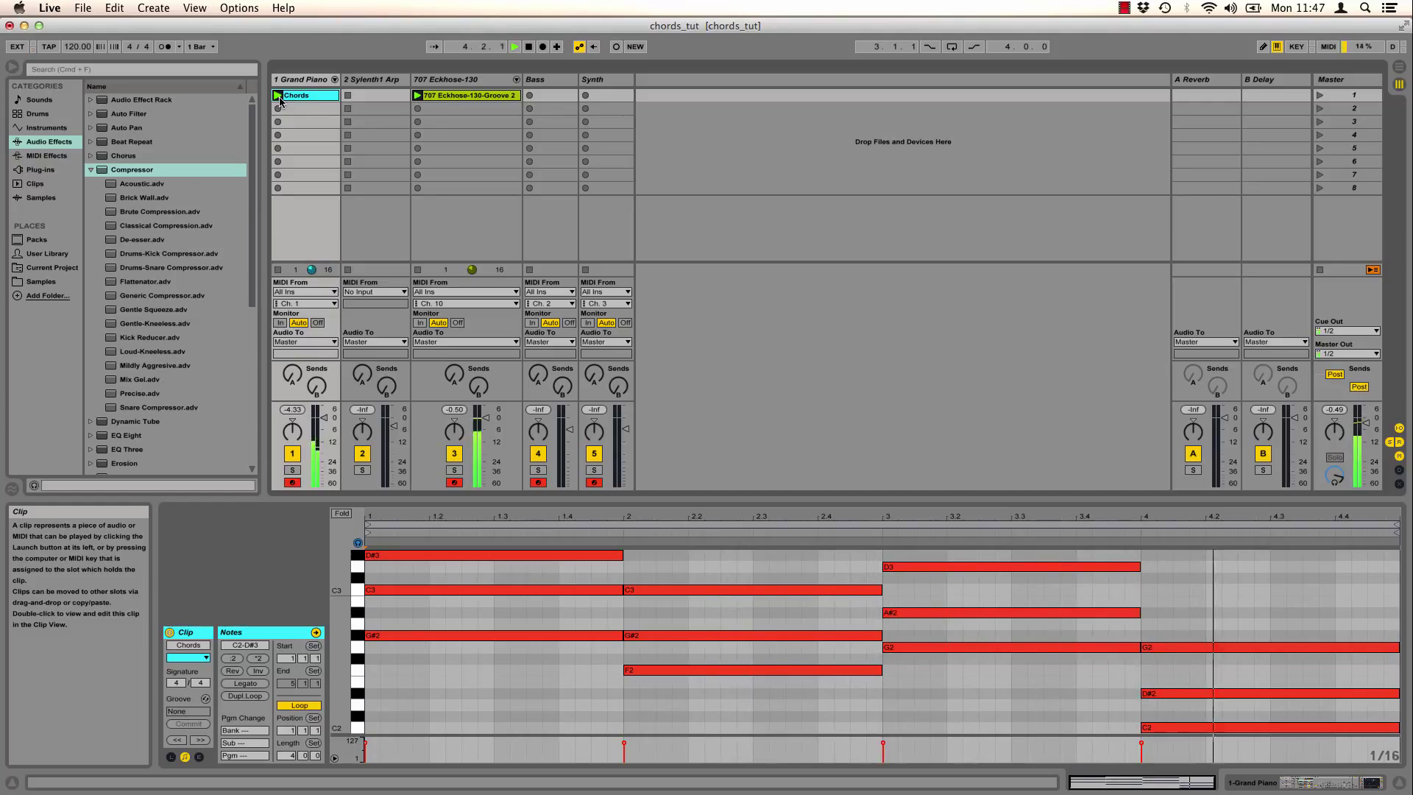
pyautogui.press('space')
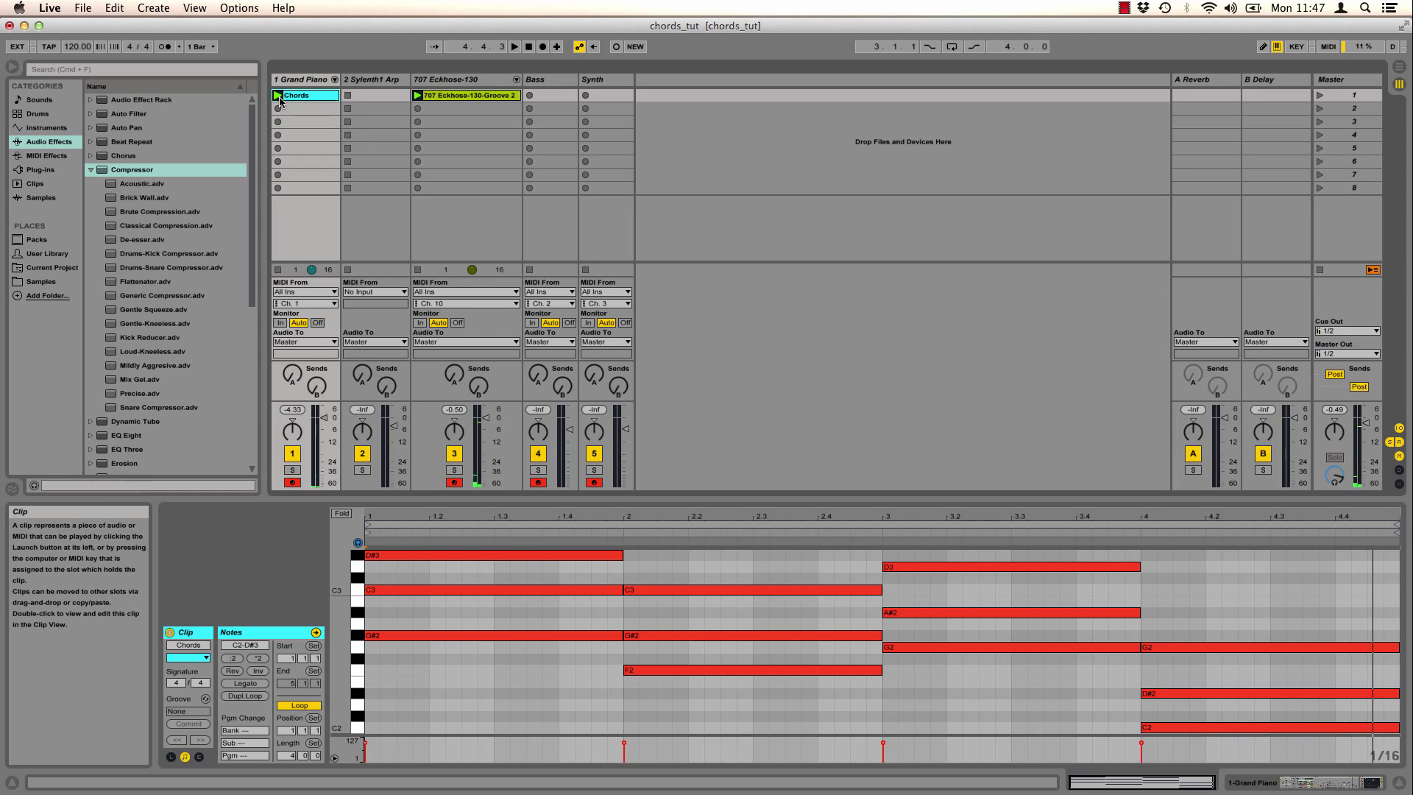
pyautogui.press('super+c')
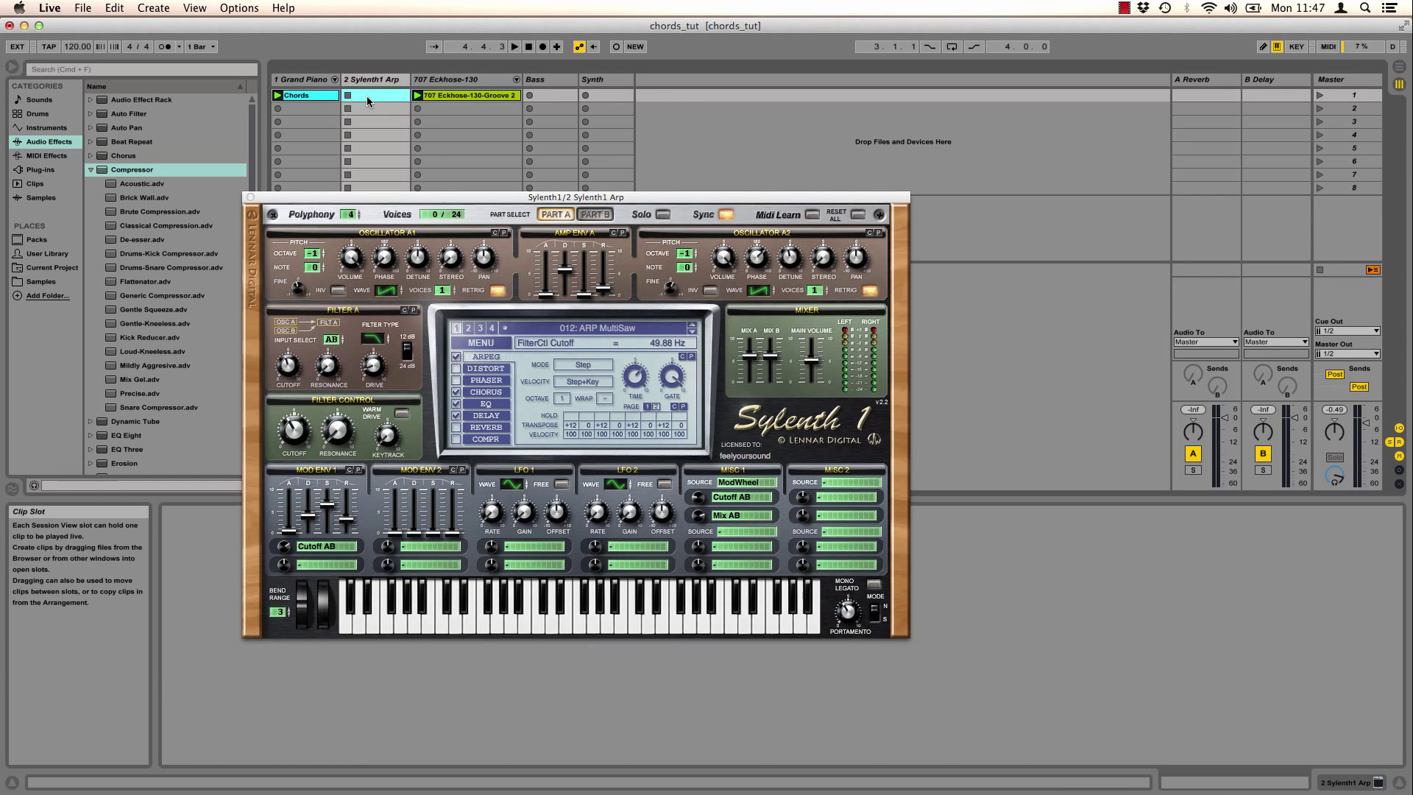
# Paste the Chords clip onto the Sylenth1 Arp track and play it back before stopping.
pyautogui.press('super+v')
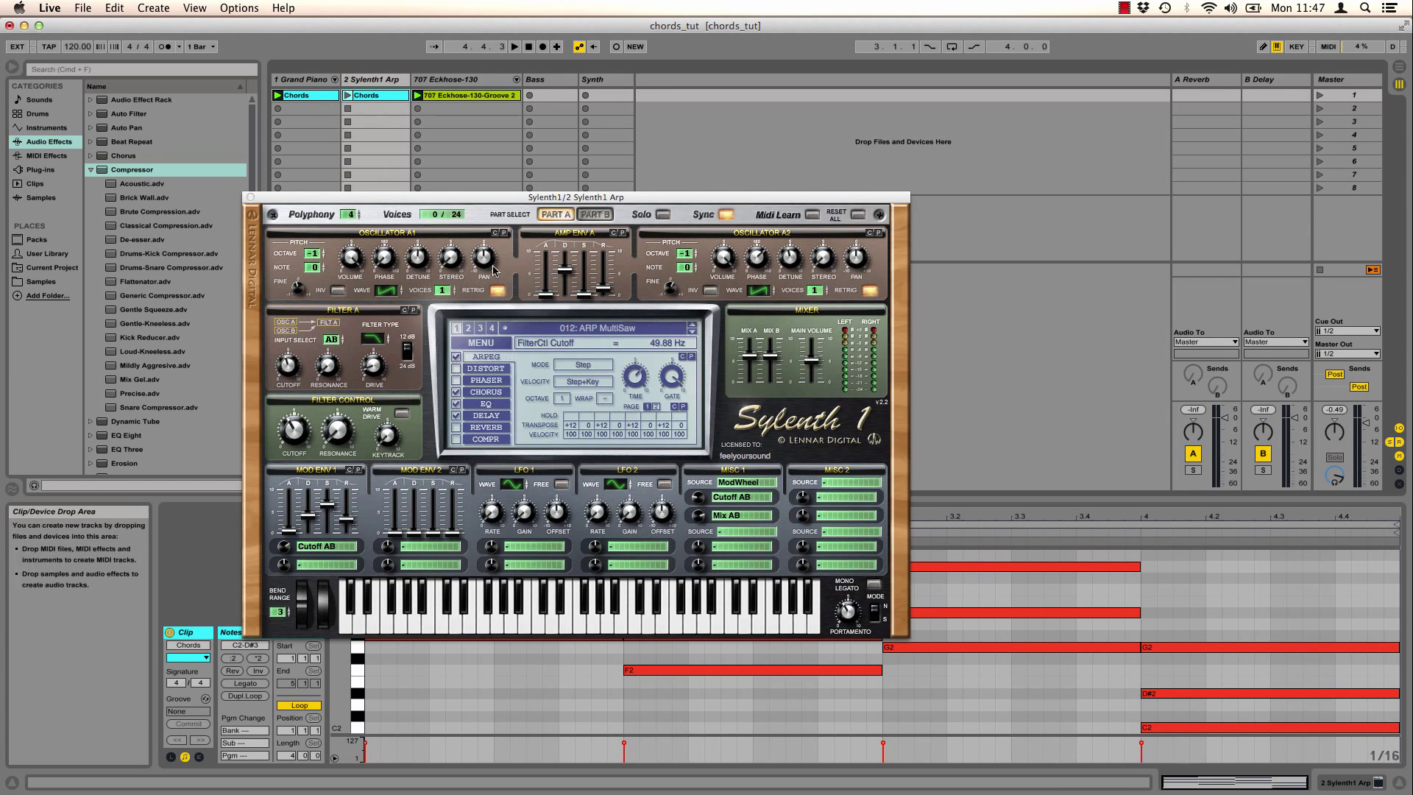
pyautogui.click(513, 48)
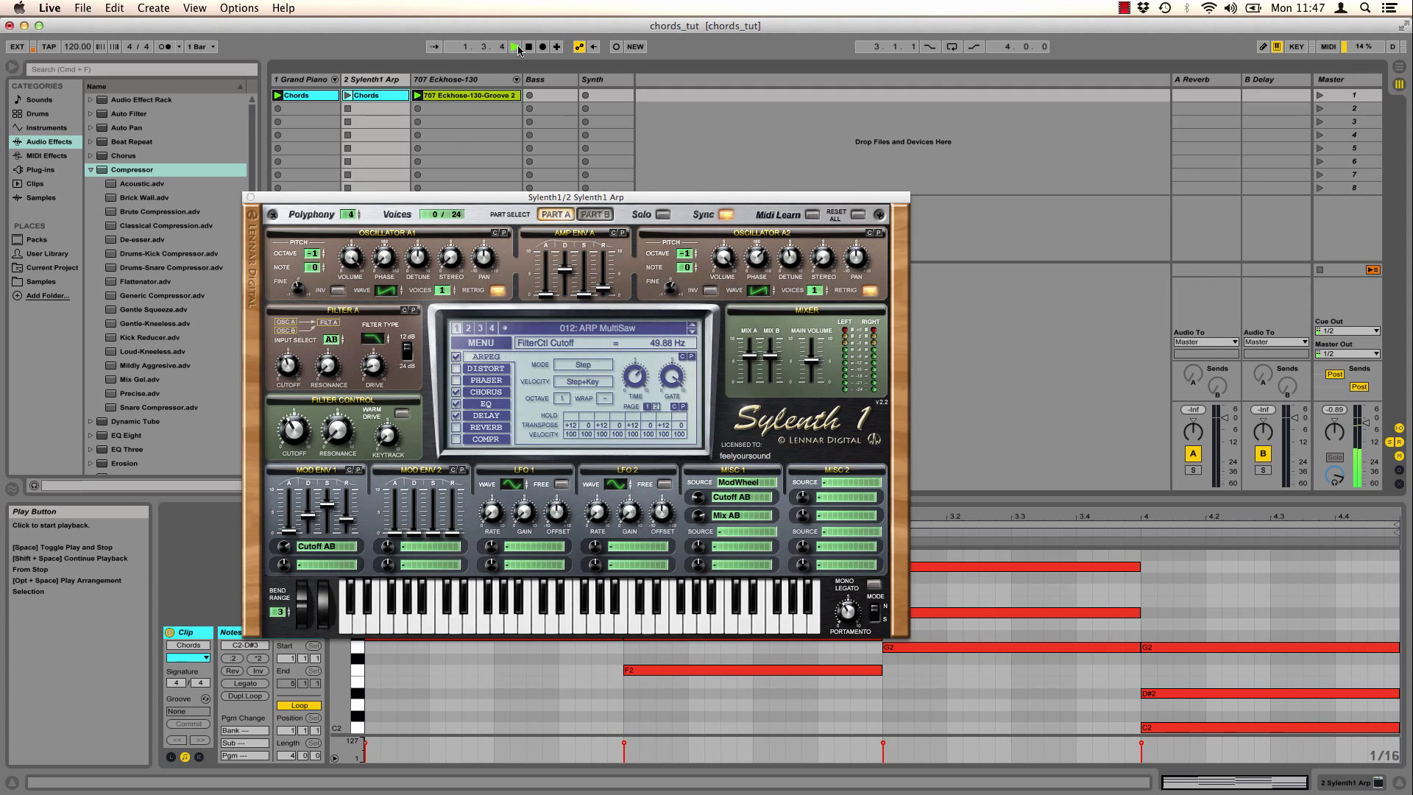
pyautogui.click(348, 98)
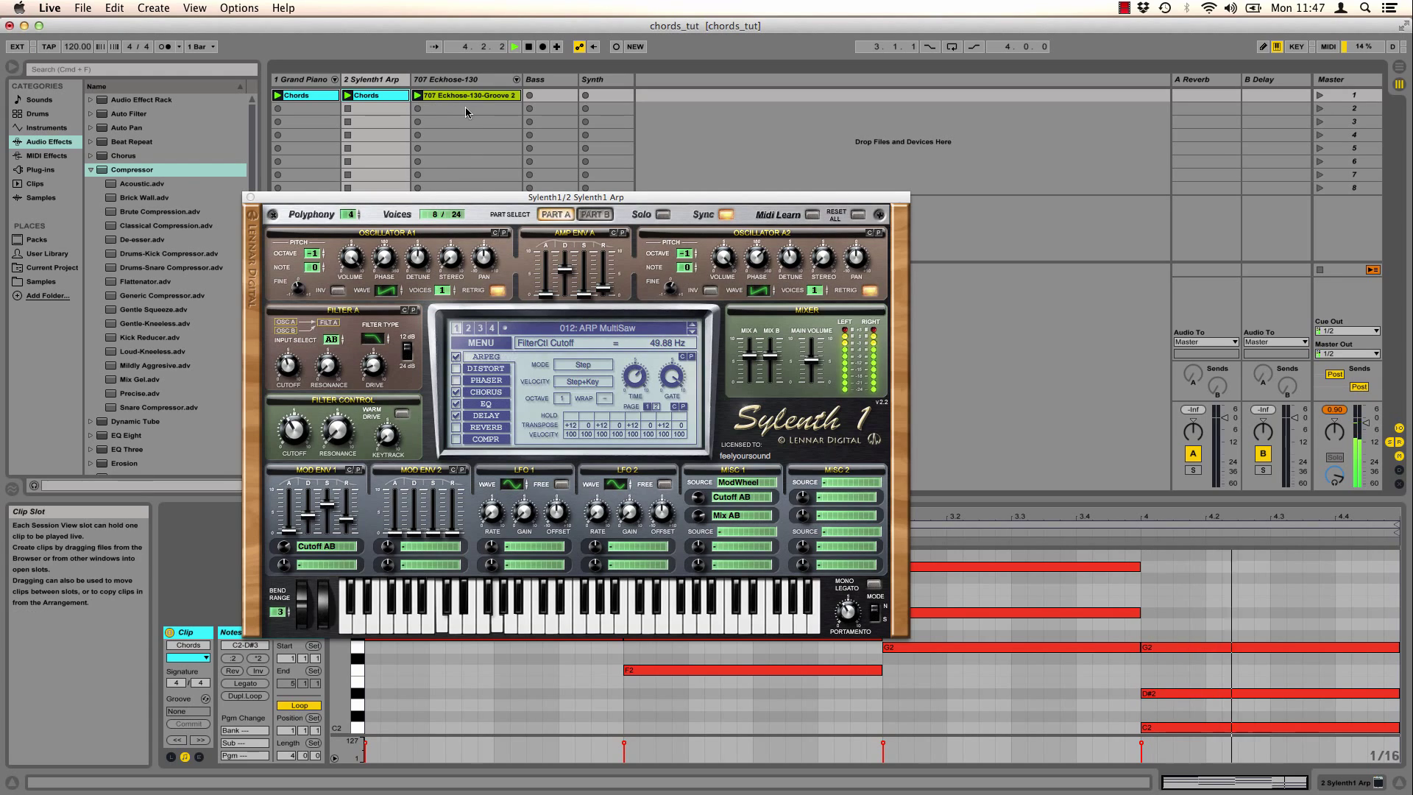
pyautogui.click(528, 46)
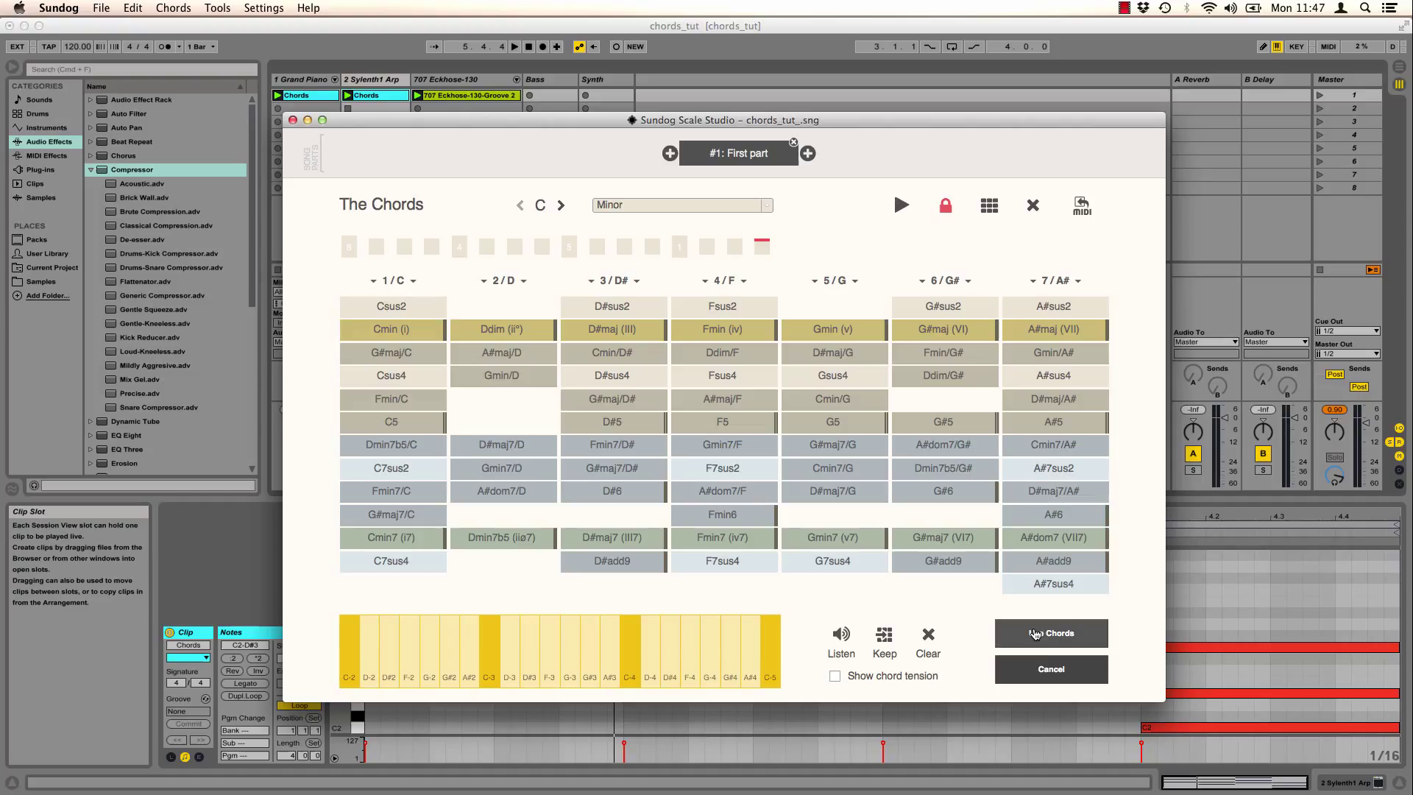
# Apply the chords and show the Bass part's settings: Chord Notes, channel 2, L08 Monostop2.
pyautogui.click(1048, 639)
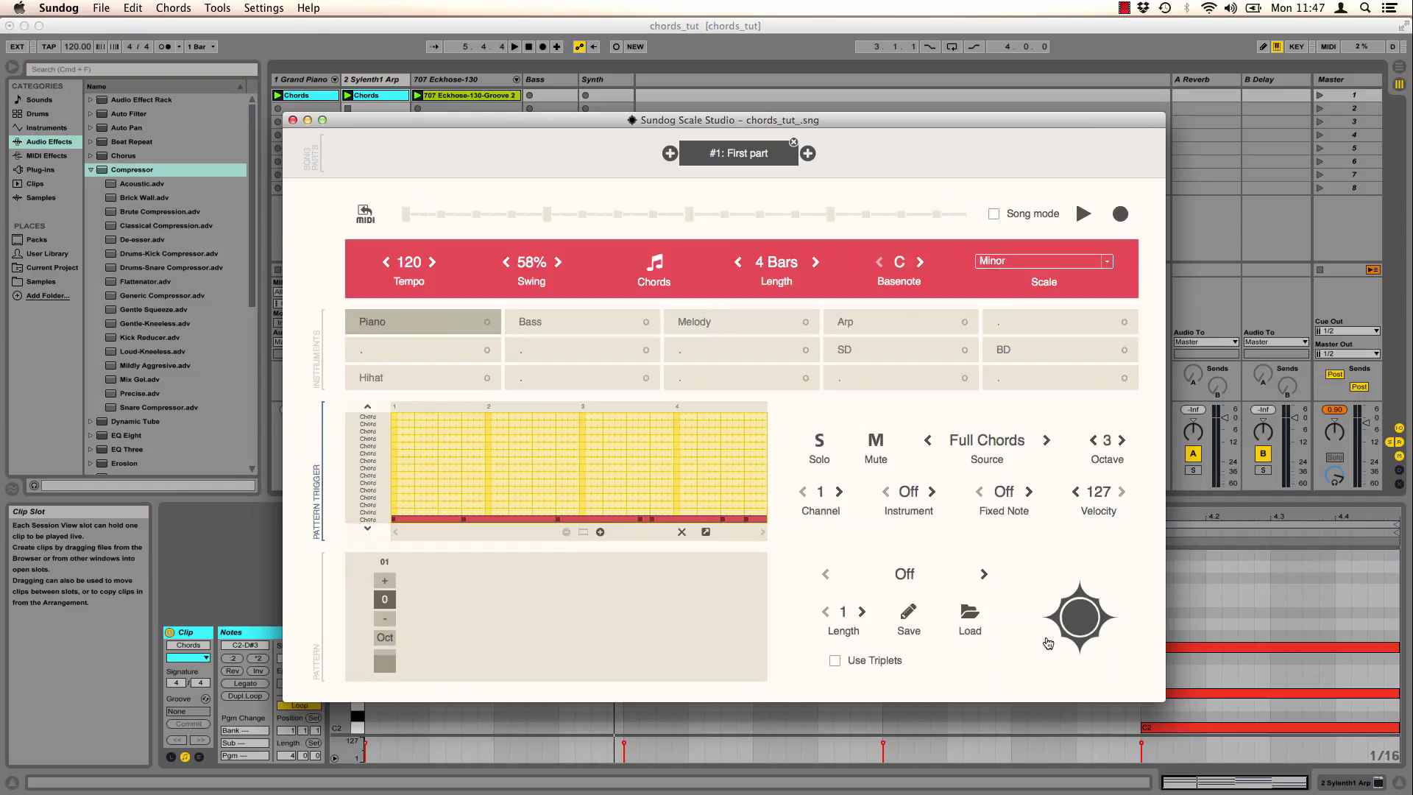
pyautogui.click(559, 326)
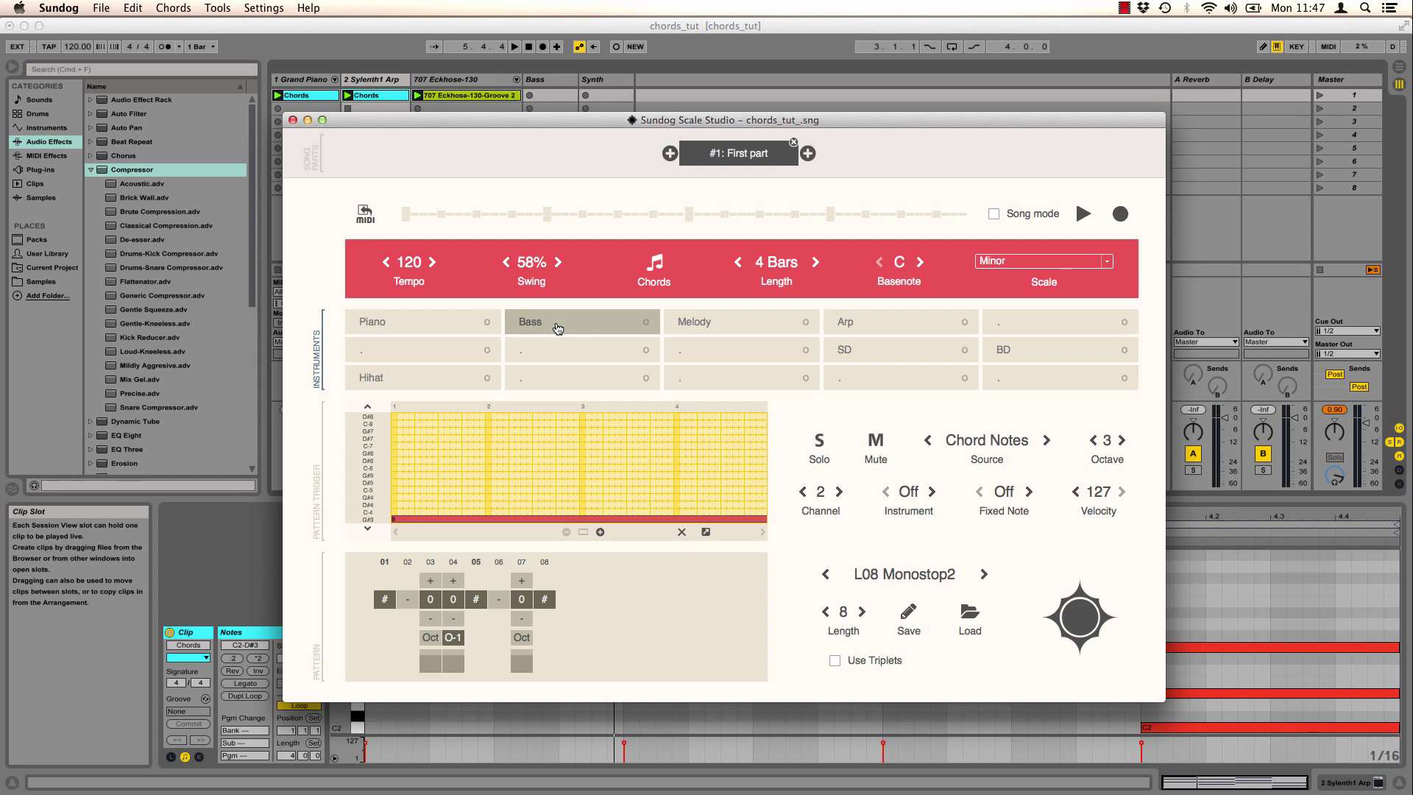
# Solo the Bass, make it follow the chord notes, and play its pattern.
pyautogui.click(819, 443)
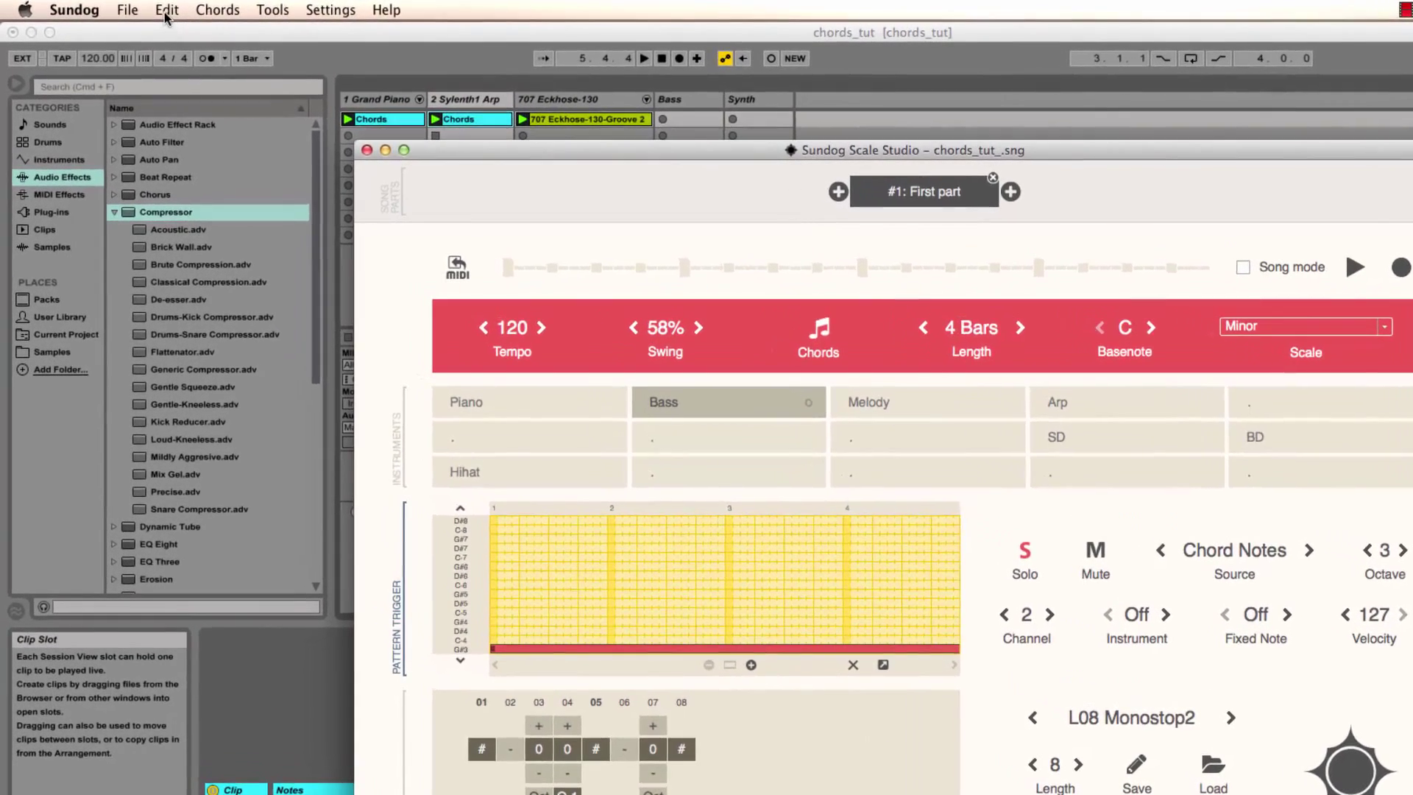
pyautogui.click(133, 8)
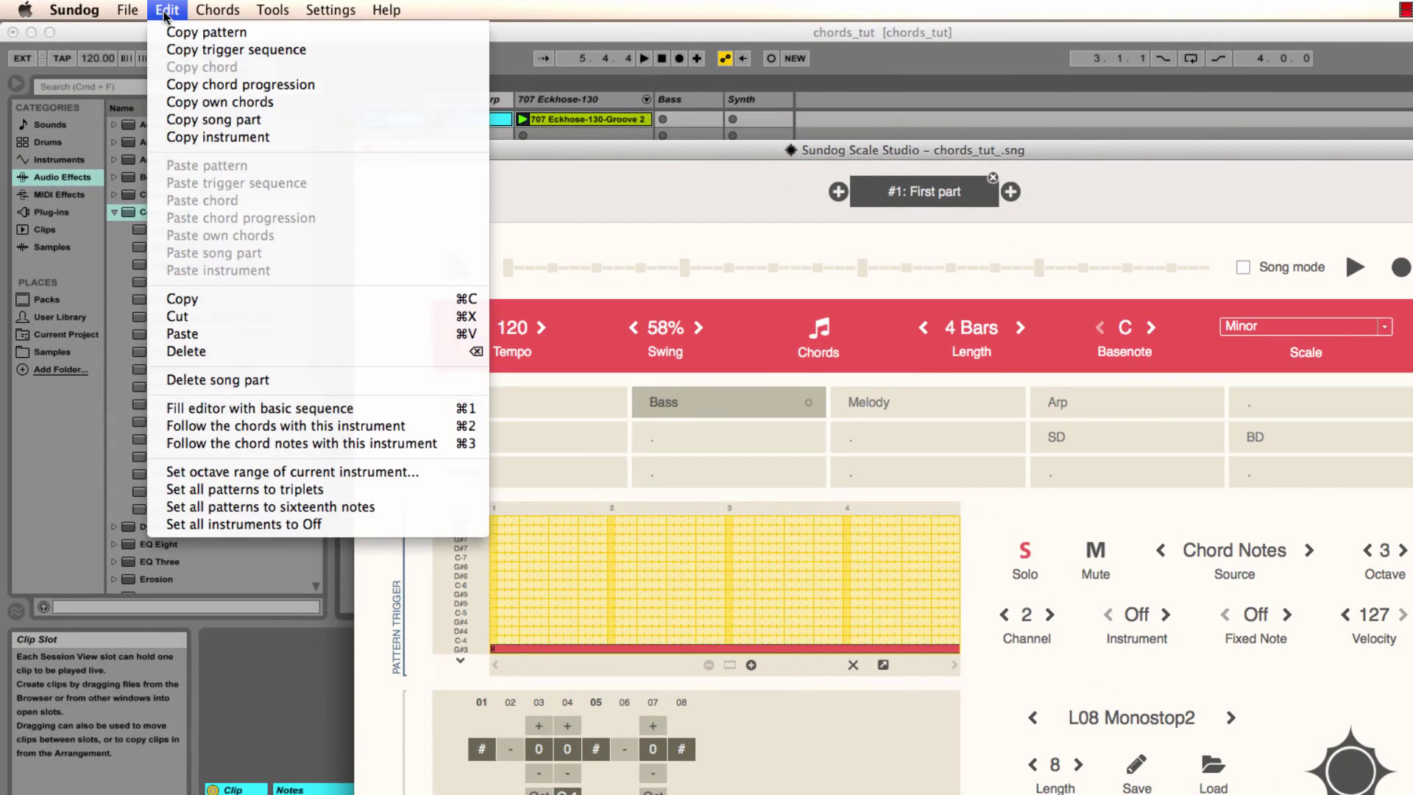
pyautogui.click(450, 443)
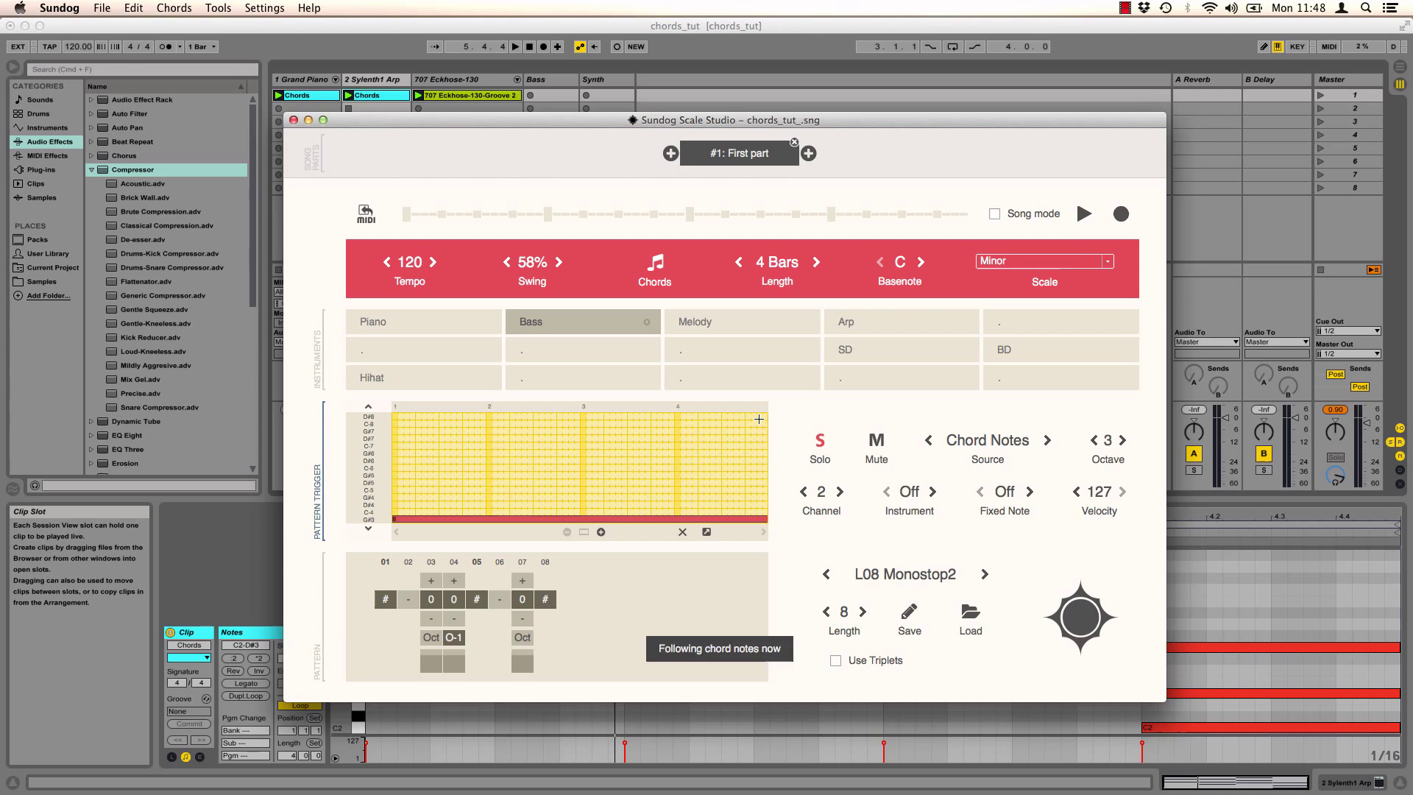
pyautogui.click(1083, 214)
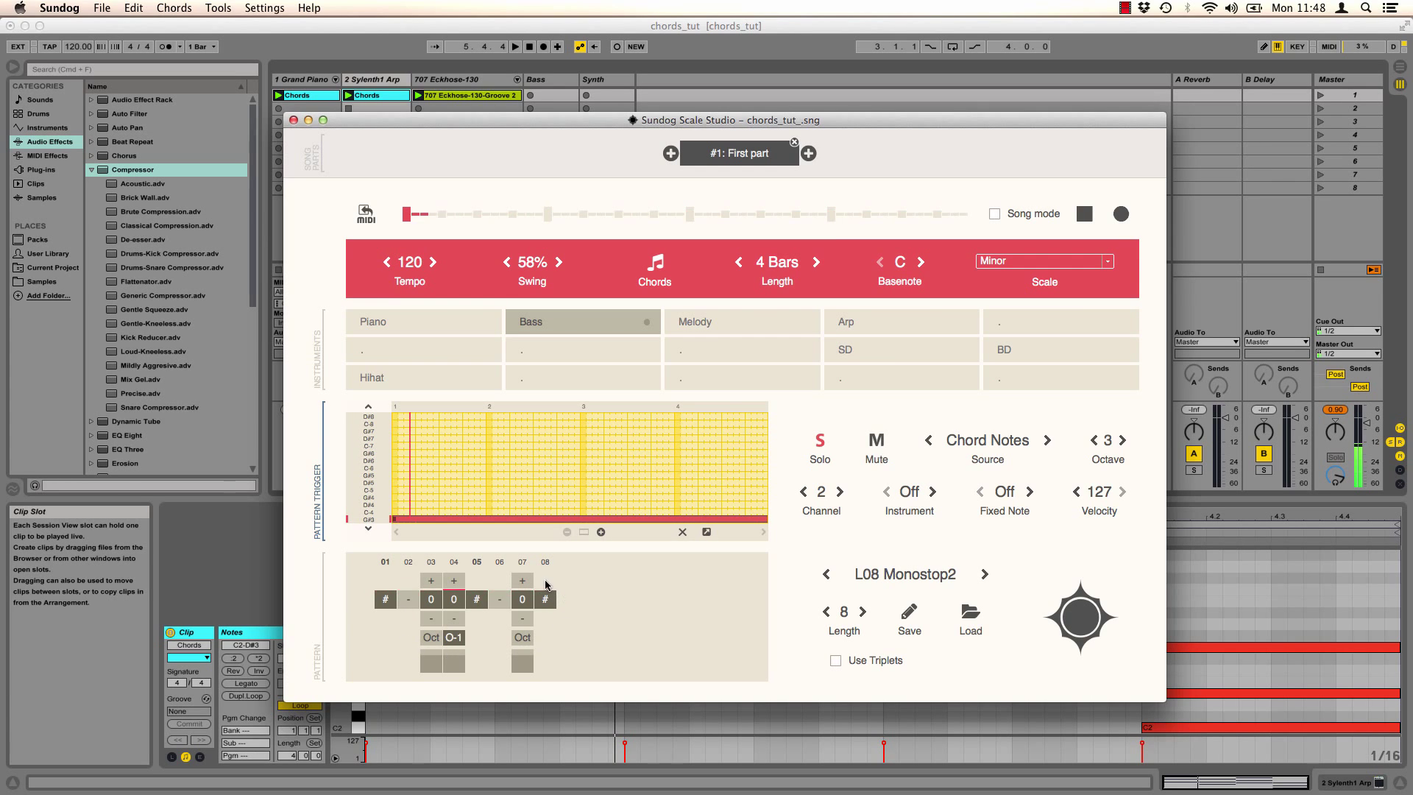
# Listen to the Arp part soloed, then with all instruments, and stop playback.
pyautogui.click(882, 330)
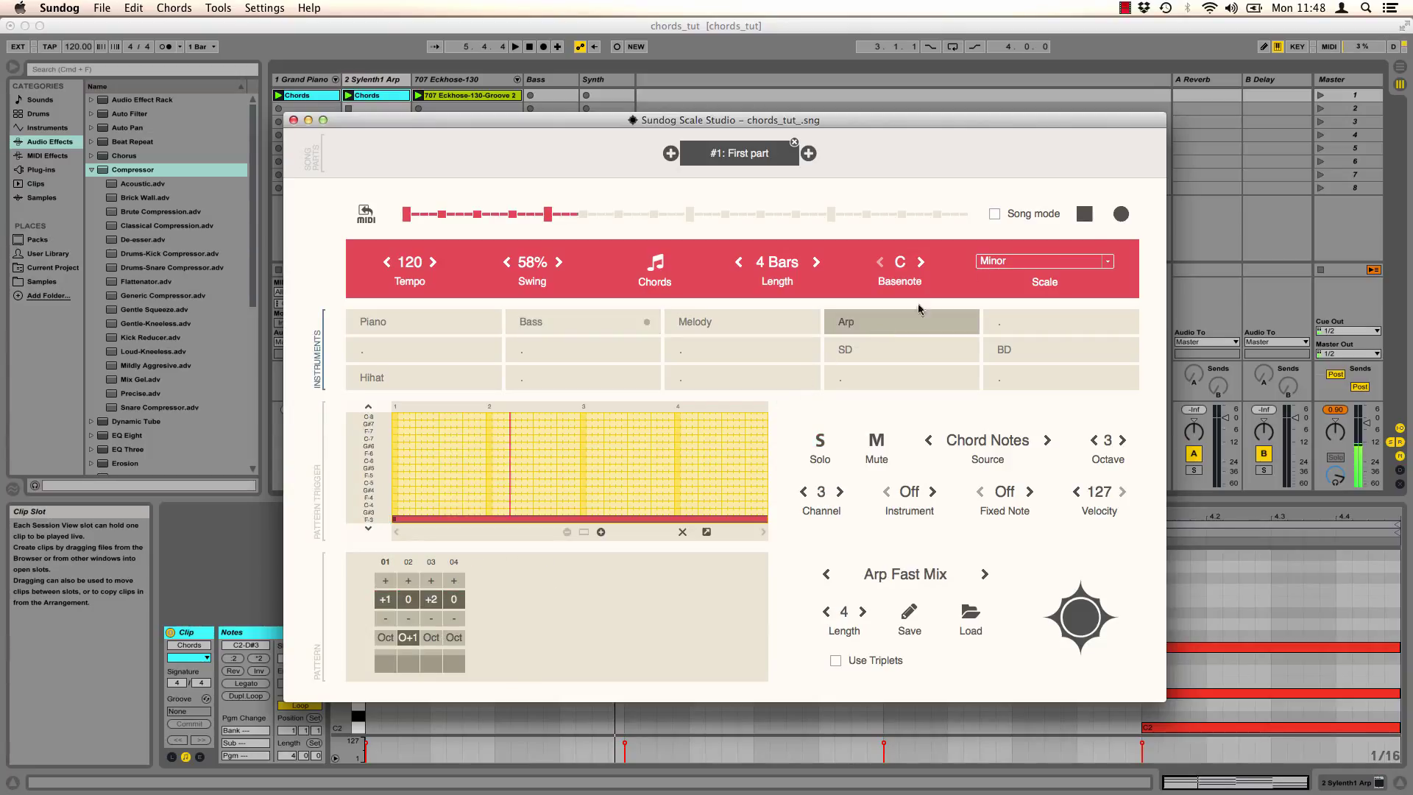
pyautogui.press('space')
pyautogui.click(821, 442)
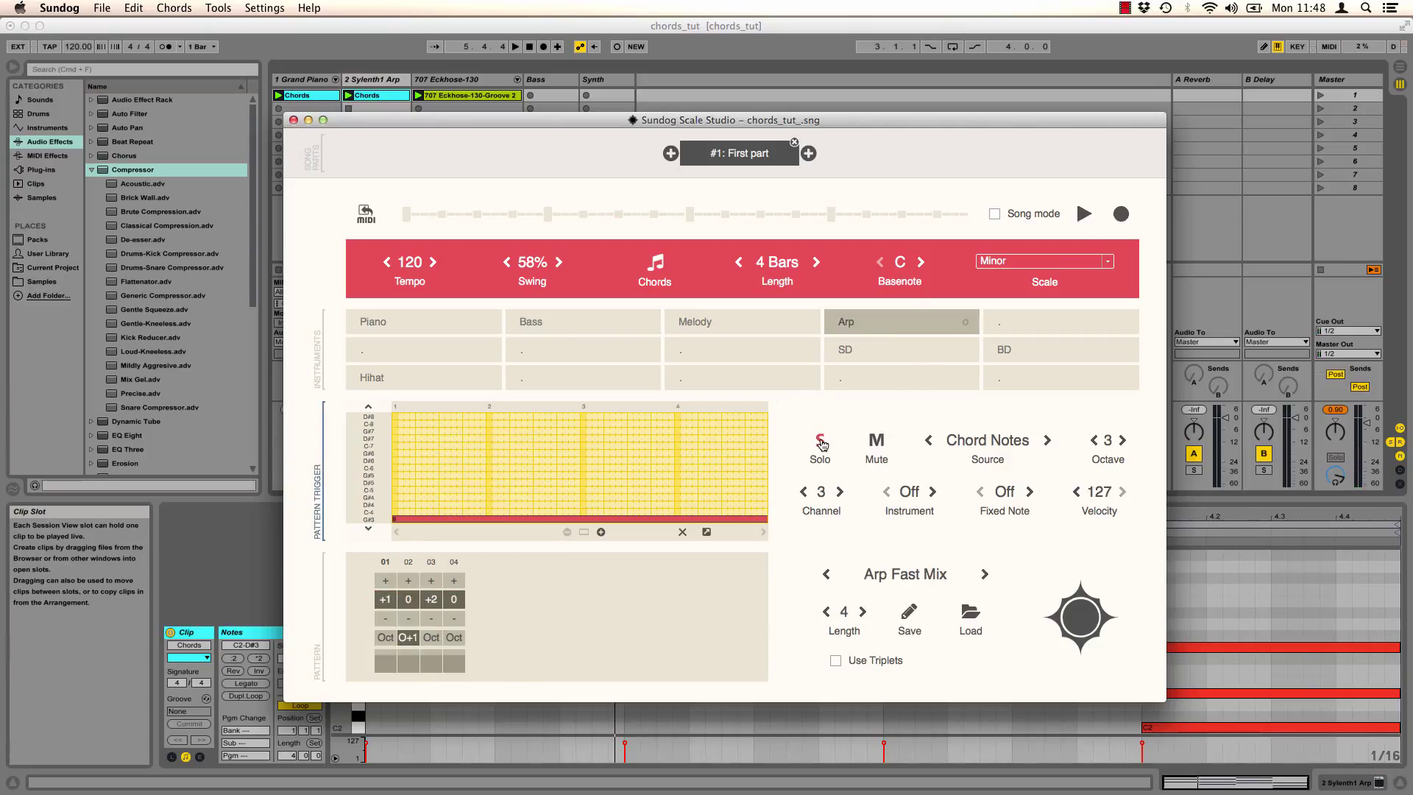
pyautogui.press('space')
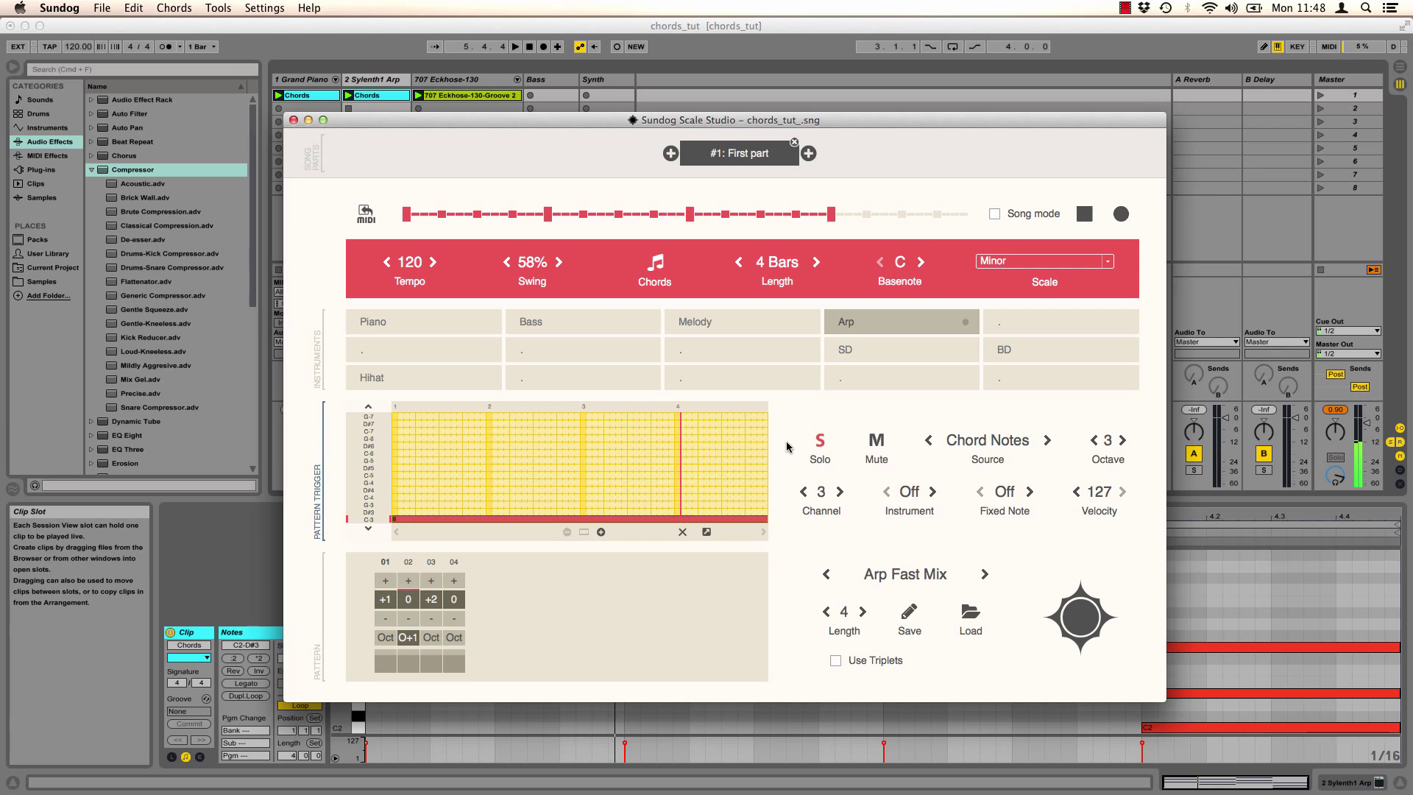
pyautogui.click(819, 444)
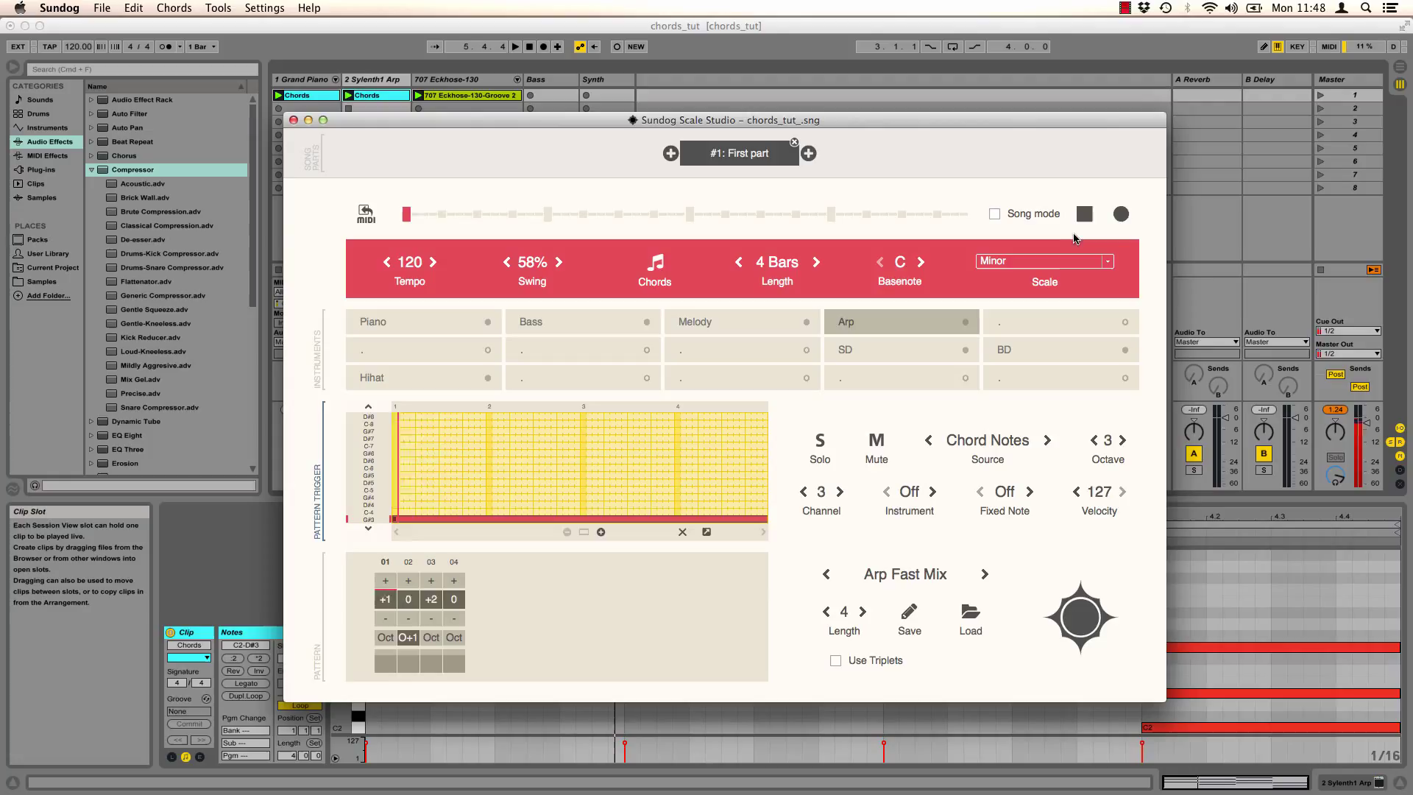
pyautogui.click(1084, 214)
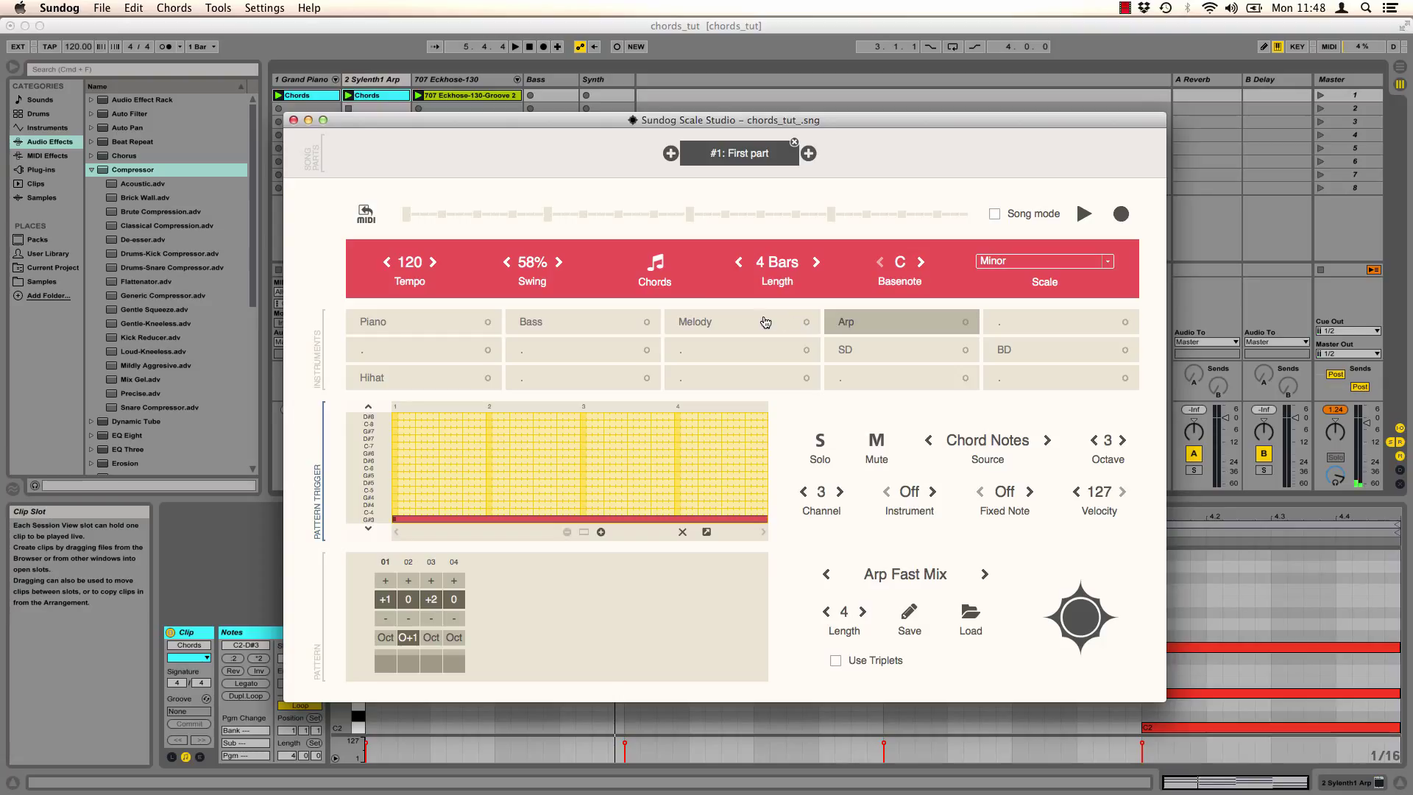
# Bring up the C Minor chord grid and pick the Cmin (i) chord.
pyautogui.click(657, 266)
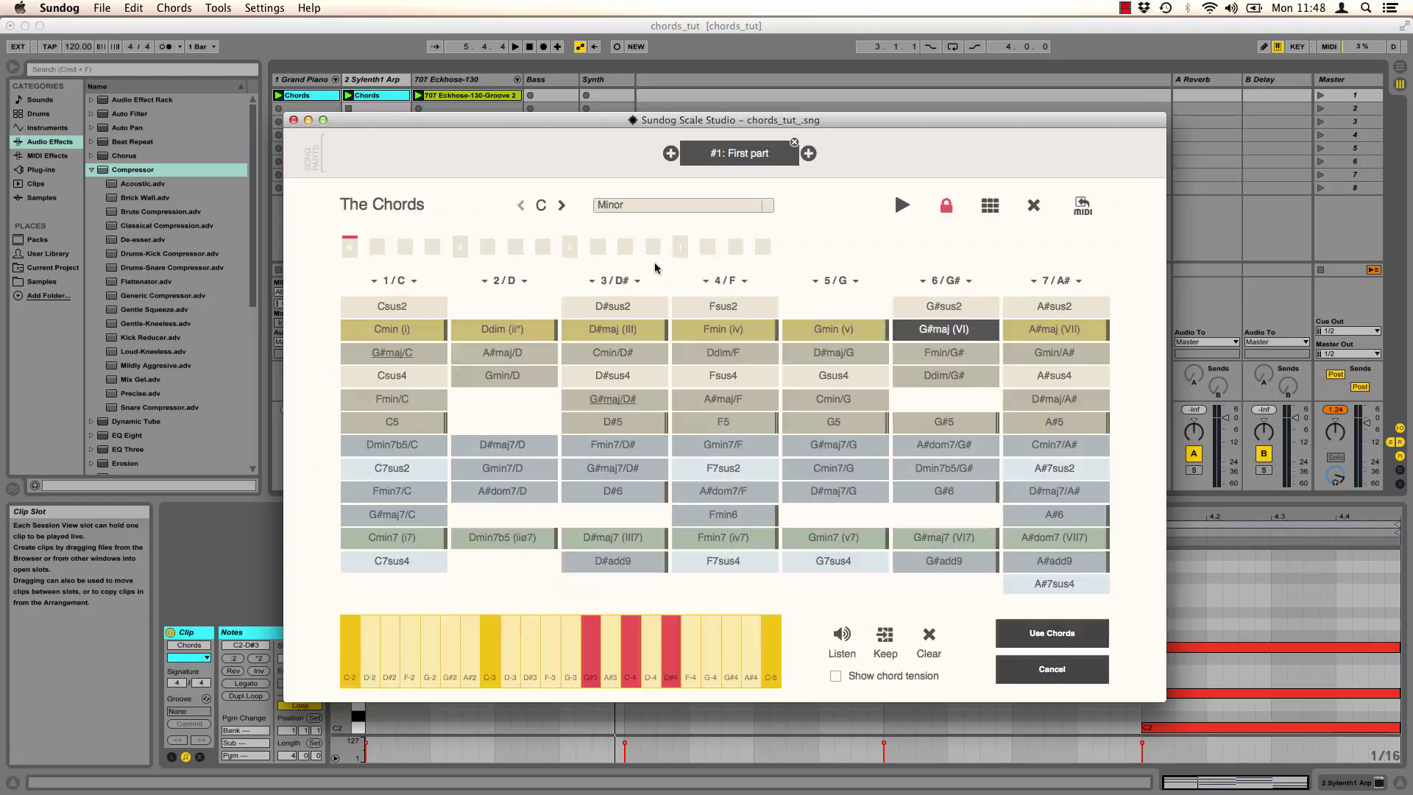
pyautogui.click(403, 336)
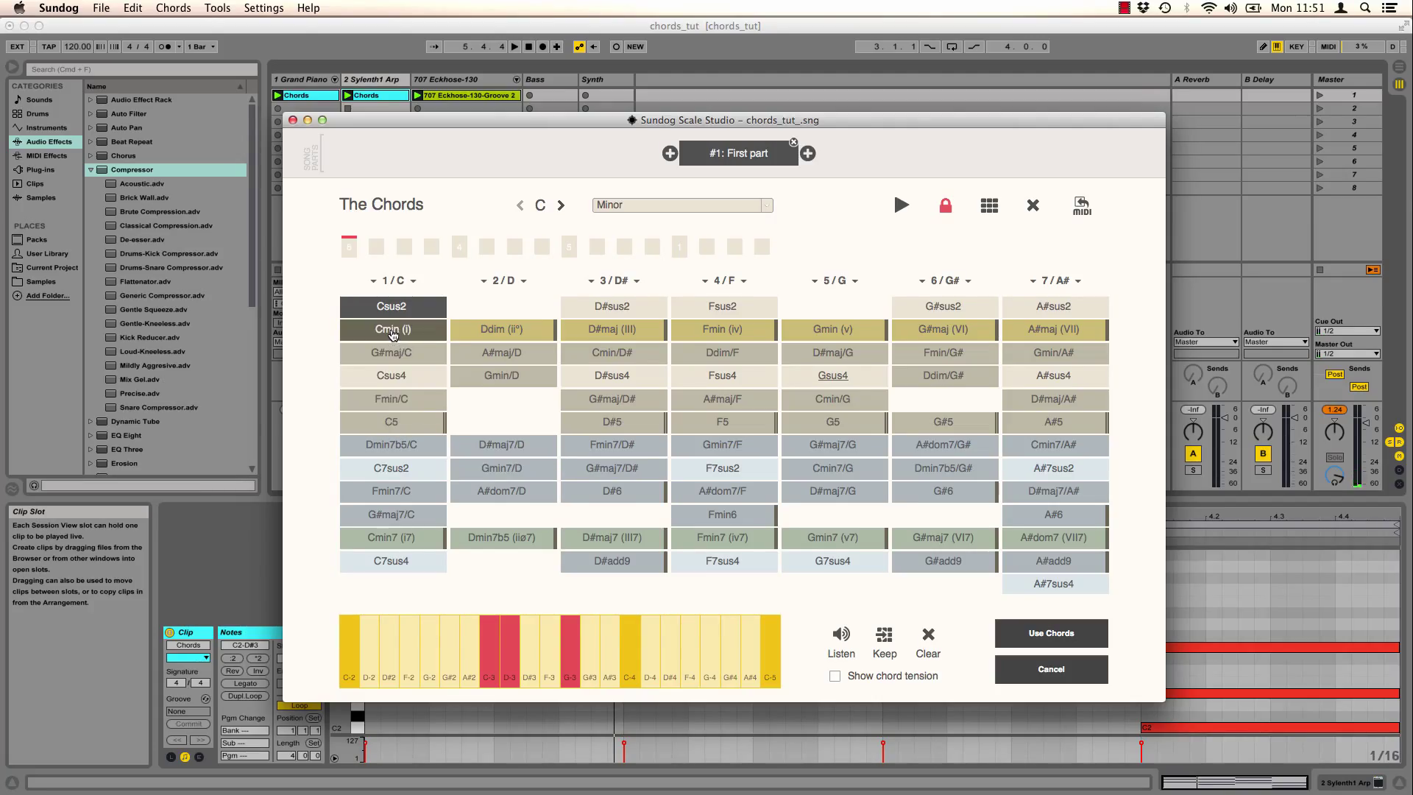
# Select Cmin (i) in the 1 / C column to hear C3, D#3 and G3.
pyautogui.click(393, 335)
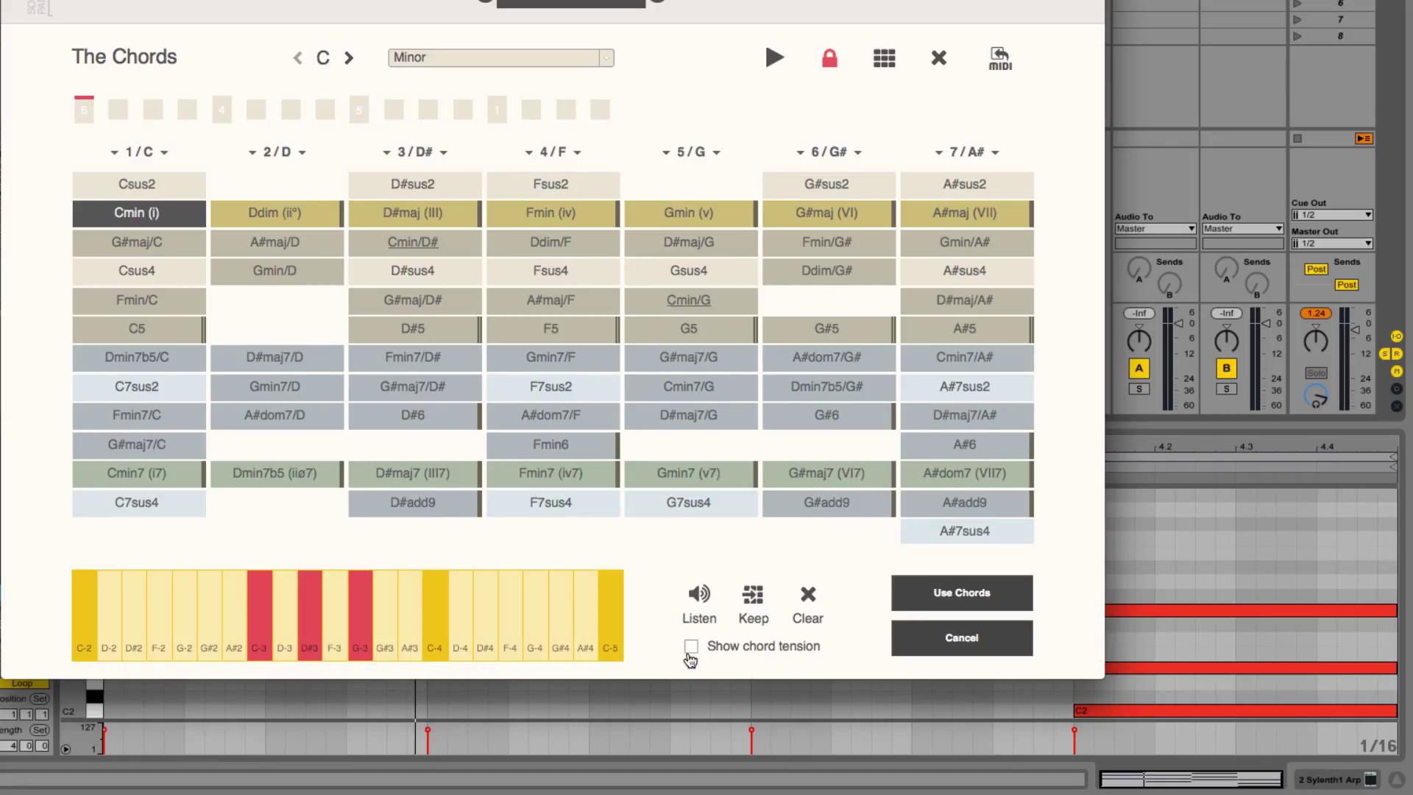
# Turn on chord tension shading and compare Fmin7 (iv7) with D#maj7/G.
pyautogui.click(690, 648)
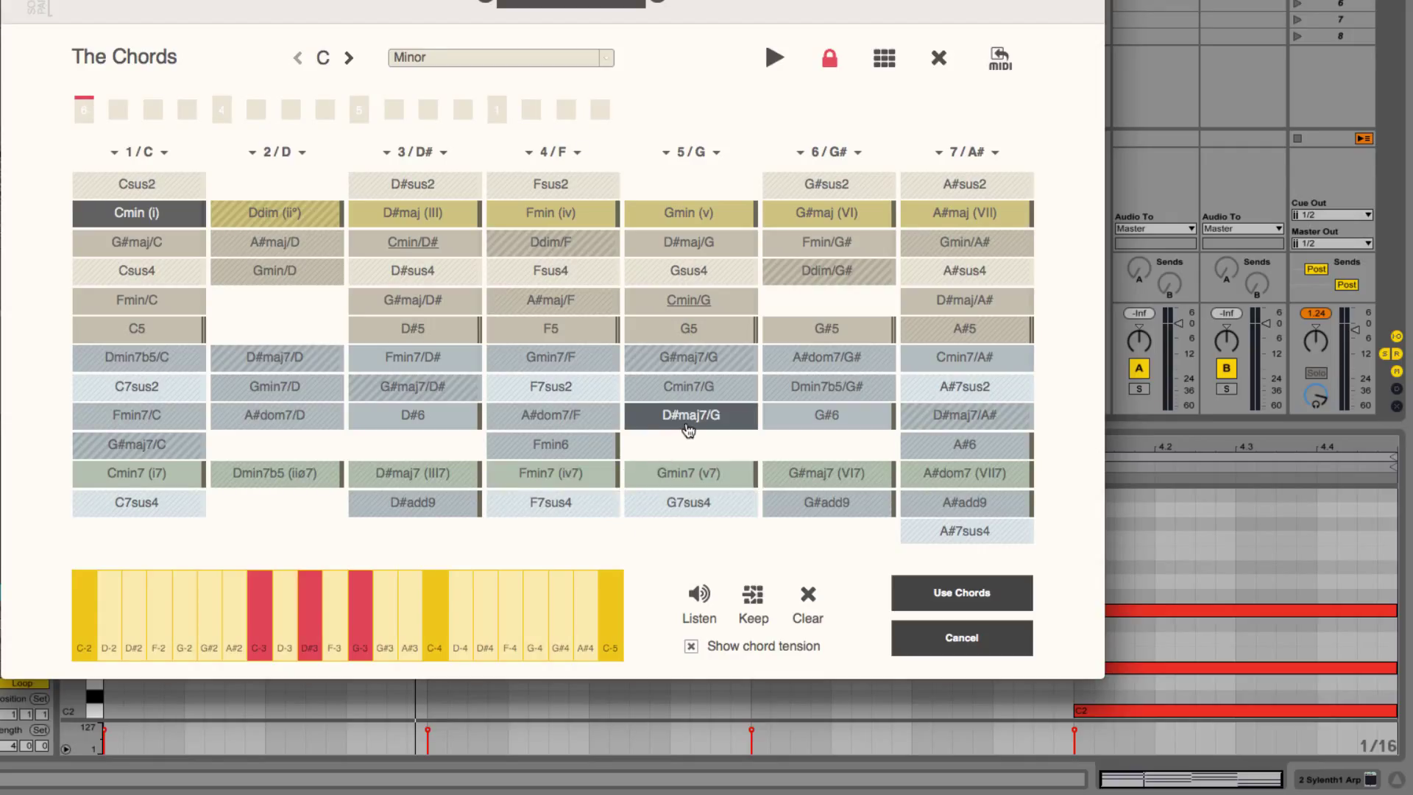
pyautogui.click(582, 482)
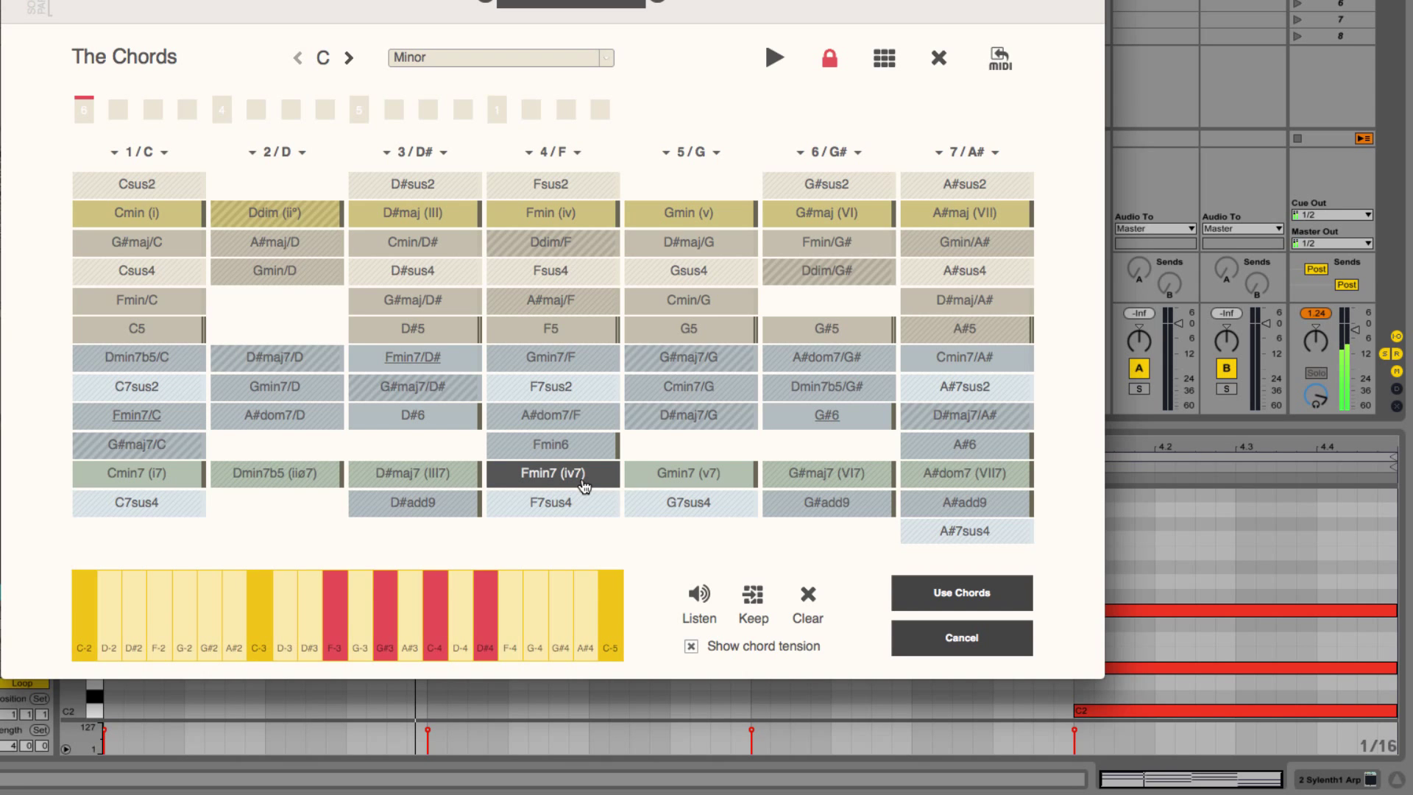
pyautogui.click(667, 424)
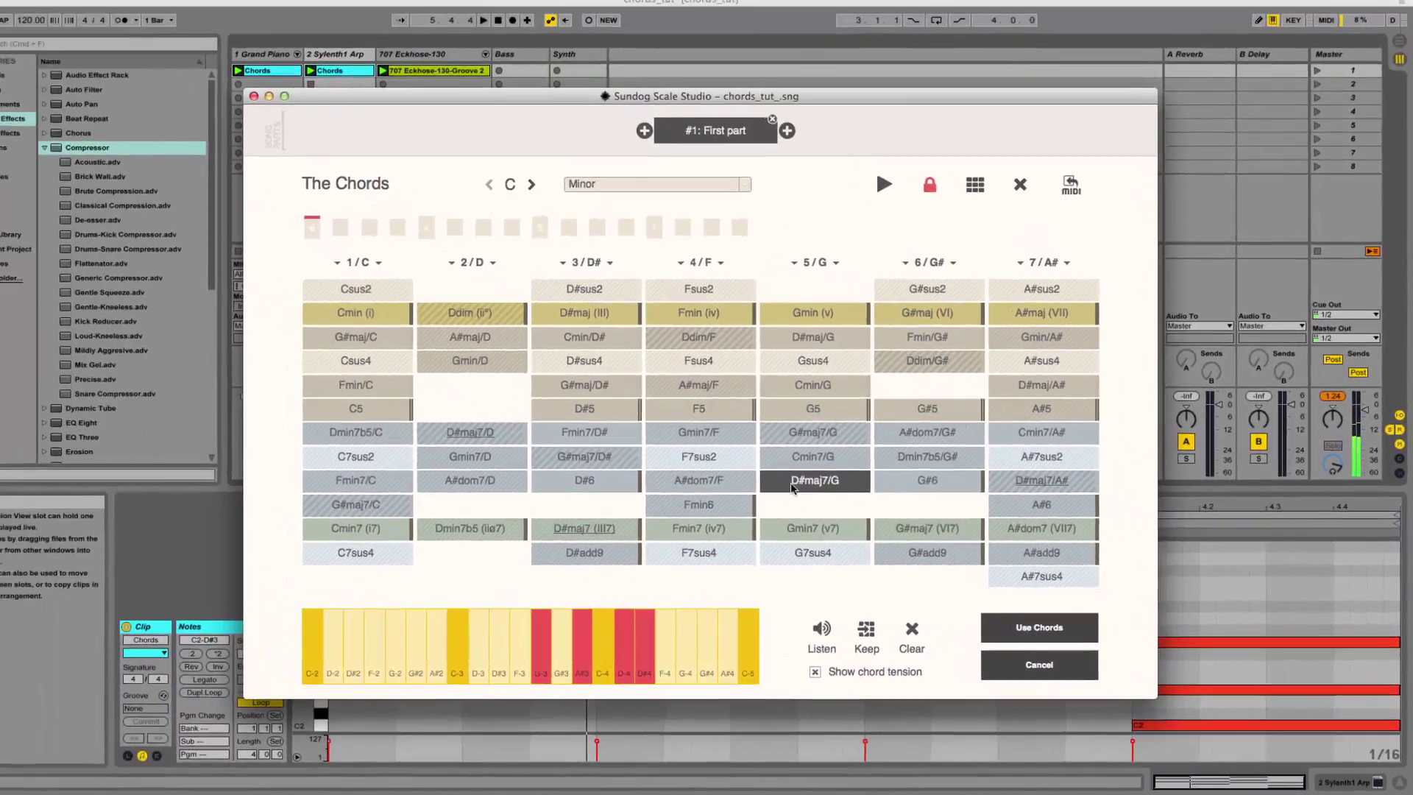
pyautogui.click(550, 472)
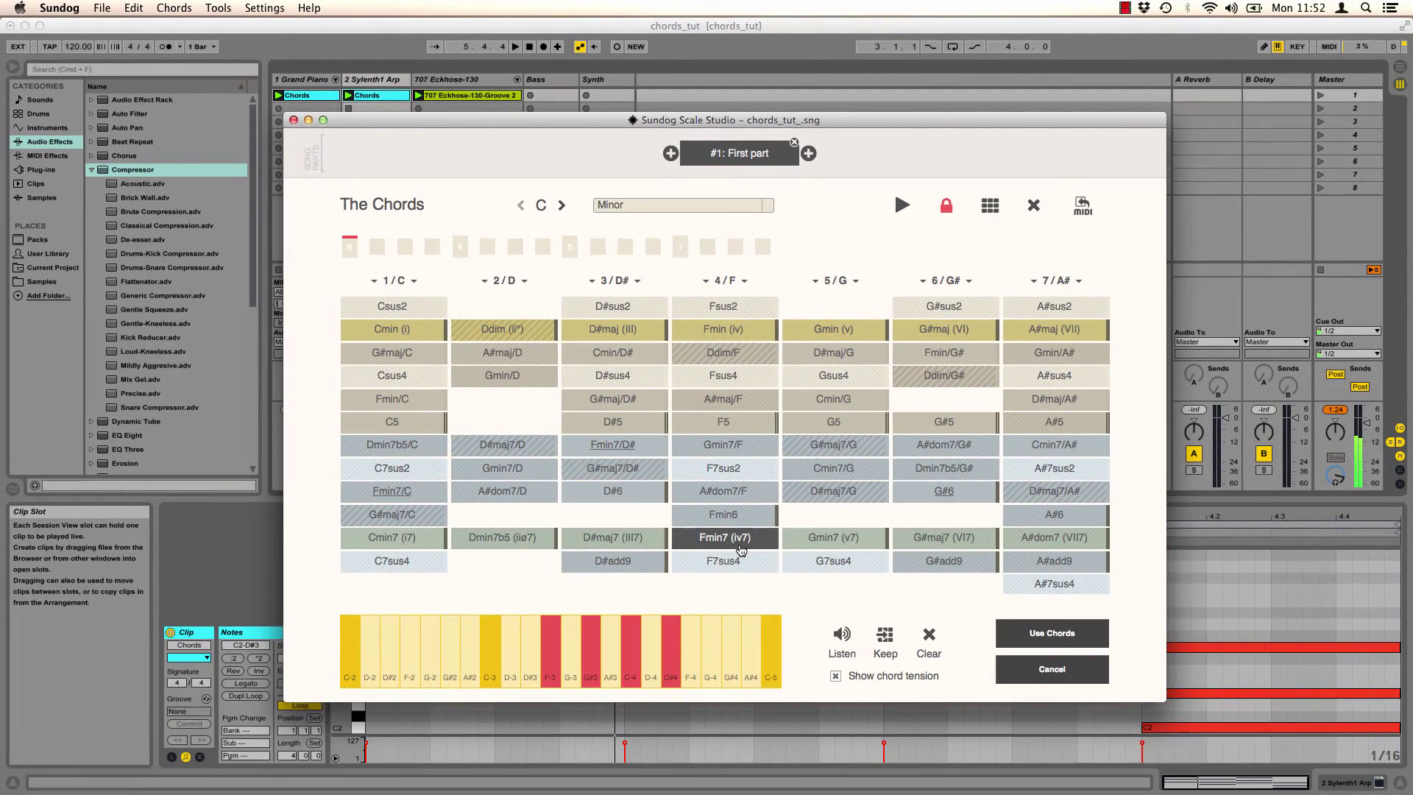
pyautogui.click(814, 497)
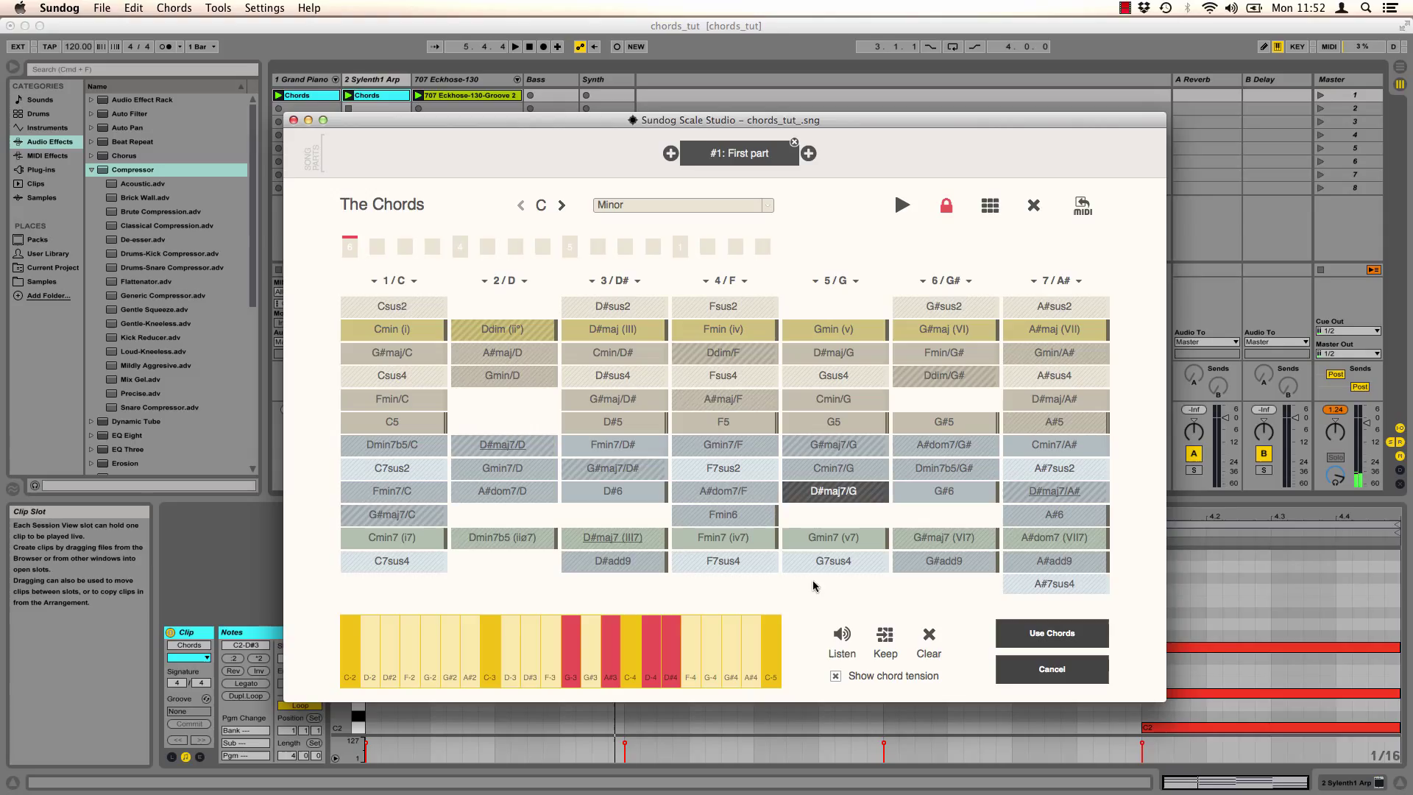
# Audition Cmin7, Fmin7, Gmin7 and D#6, settle on Cmin7 (i7), and hide tension shading.
pyautogui.click(398, 543)
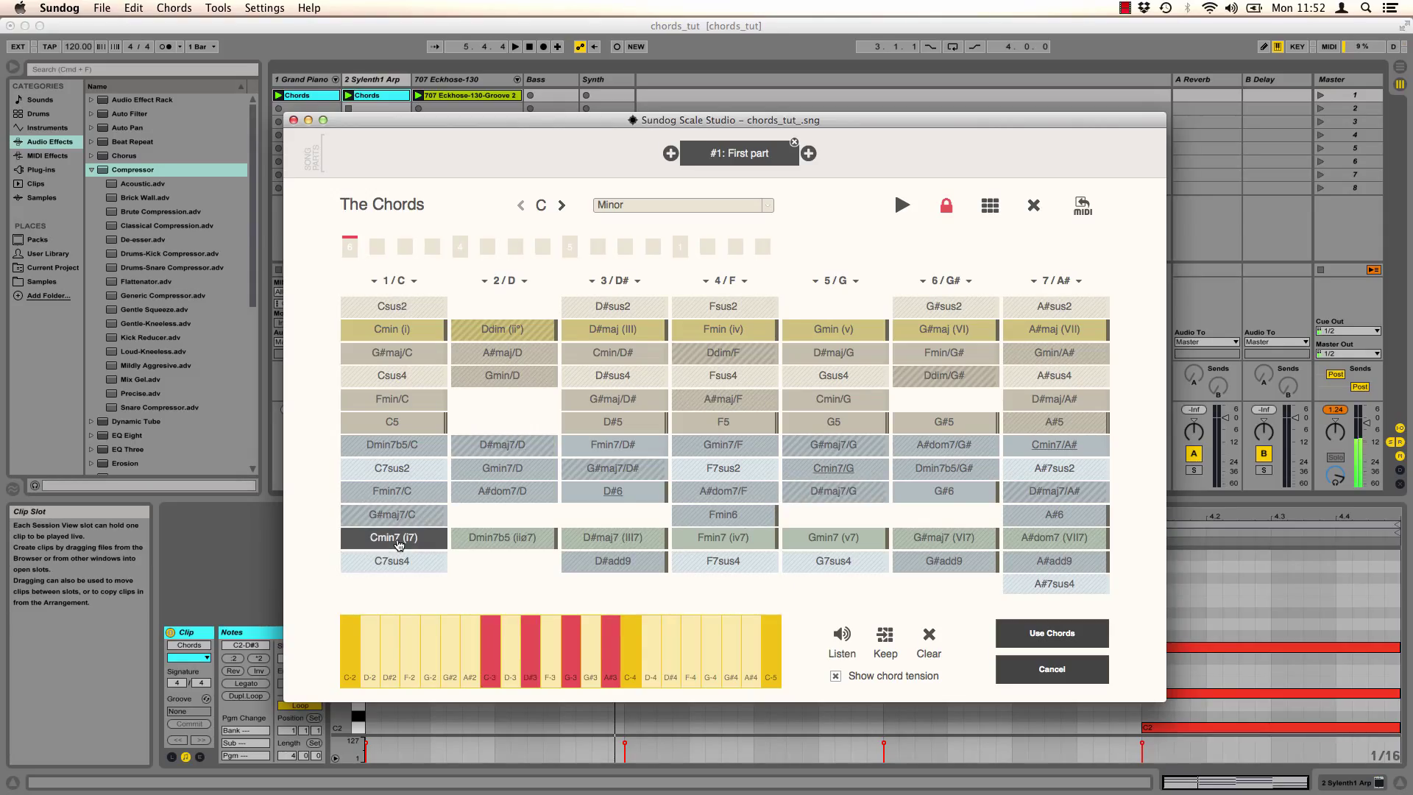
pyautogui.click(724, 538)
pyautogui.click(829, 544)
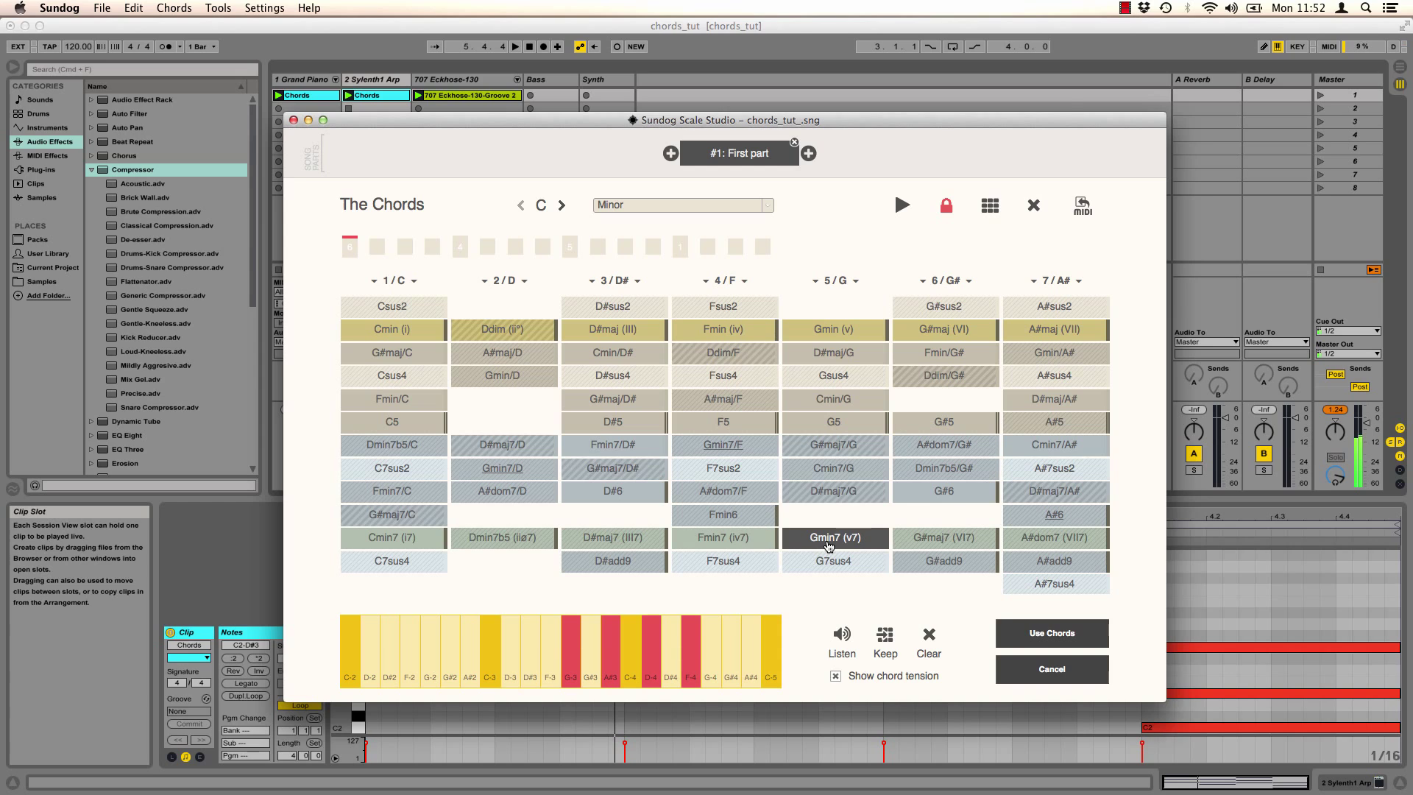
pyautogui.click(613, 498)
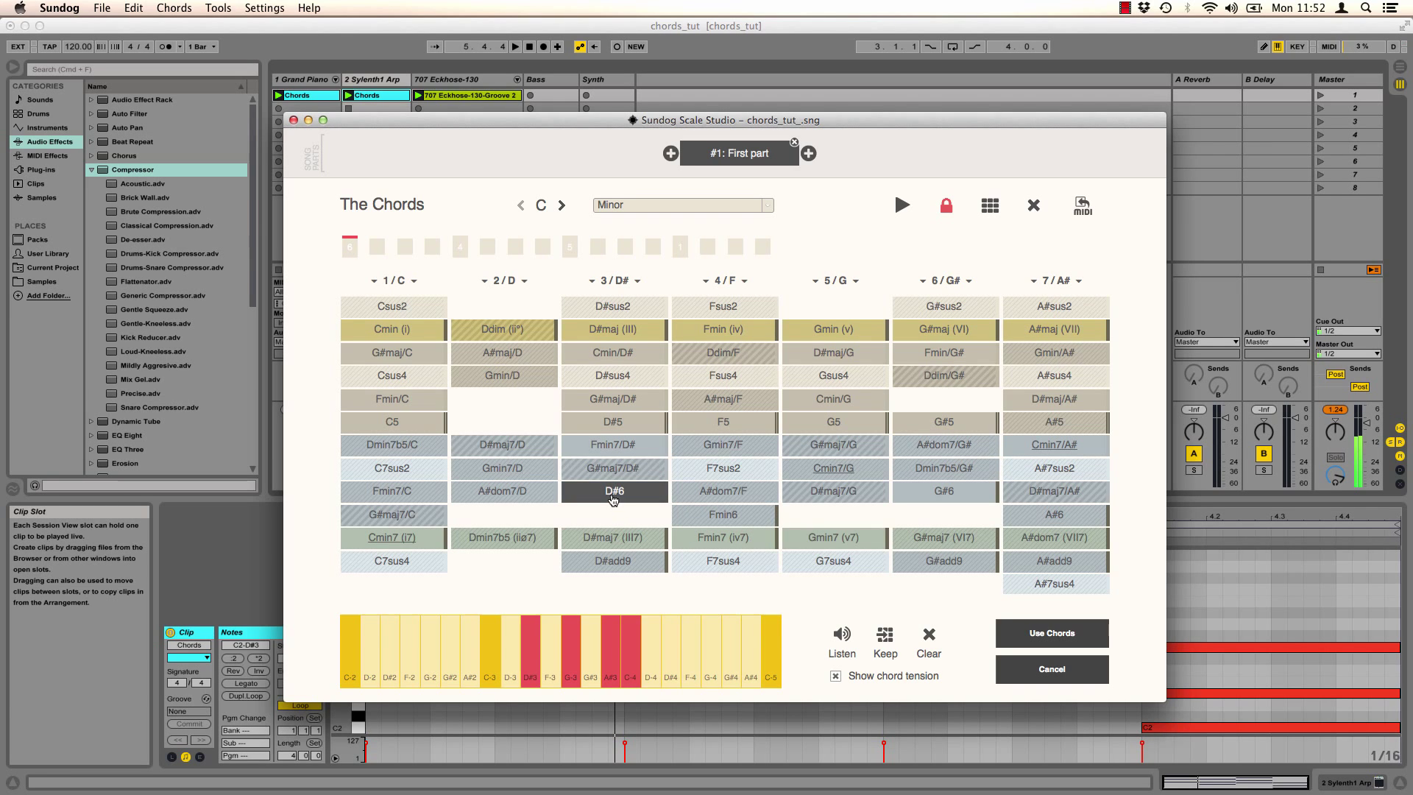
pyautogui.click(408, 542)
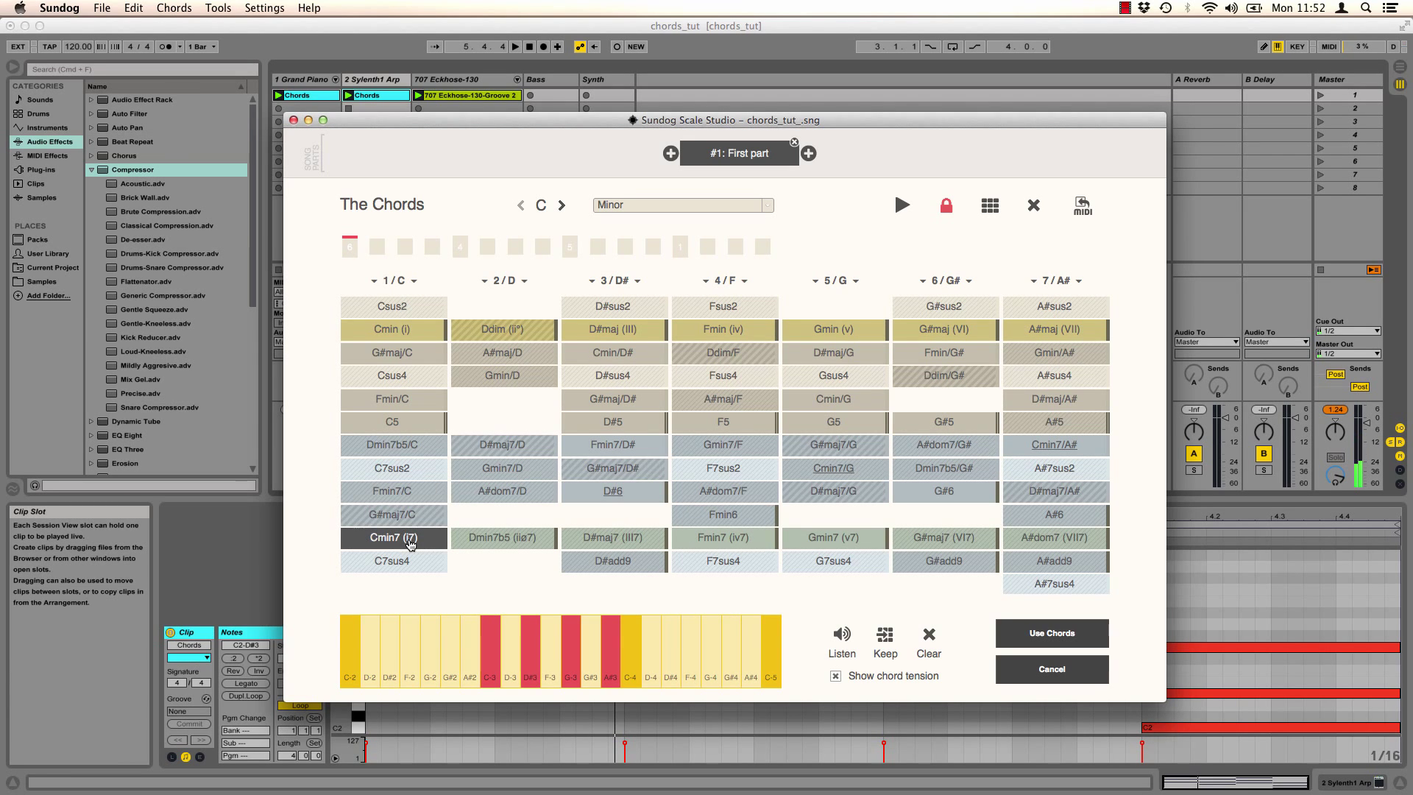
pyautogui.click(836, 676)
# Try the chromatic keyboard with Cmin, D#maj and Fmin, then restore the flat note strip.
pyautogui.click(245, 9)
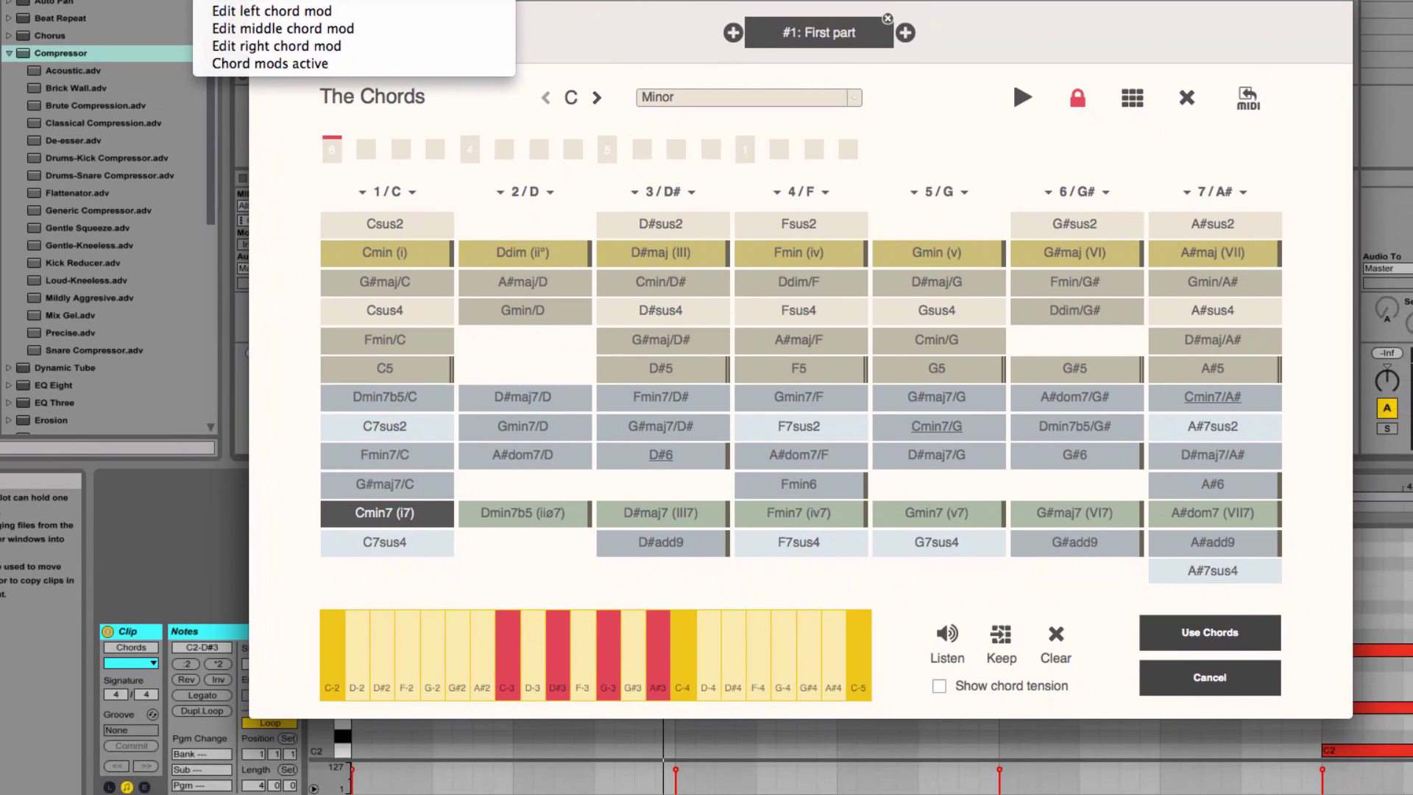
pyautogui.click(378, 51)
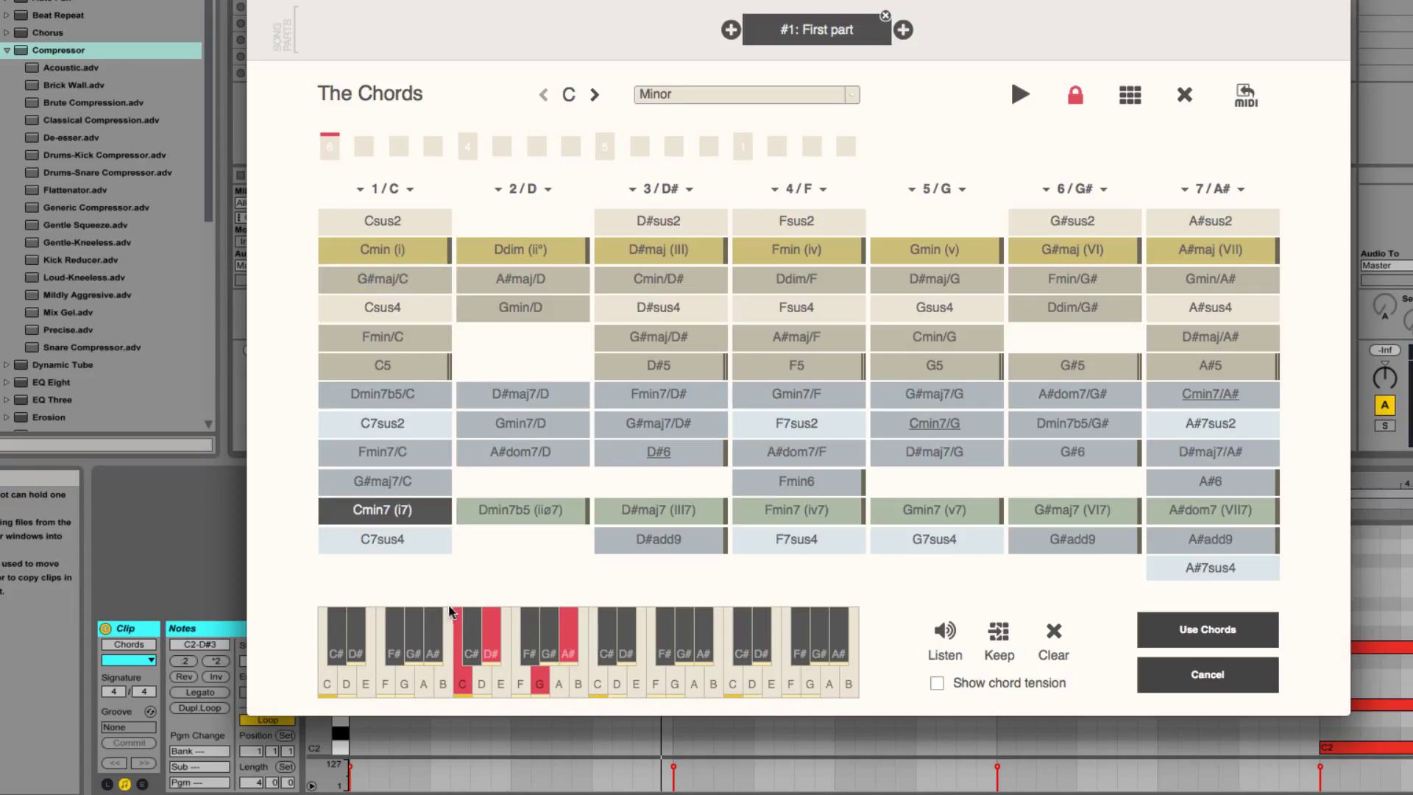
pyautogui.click(390, 259)
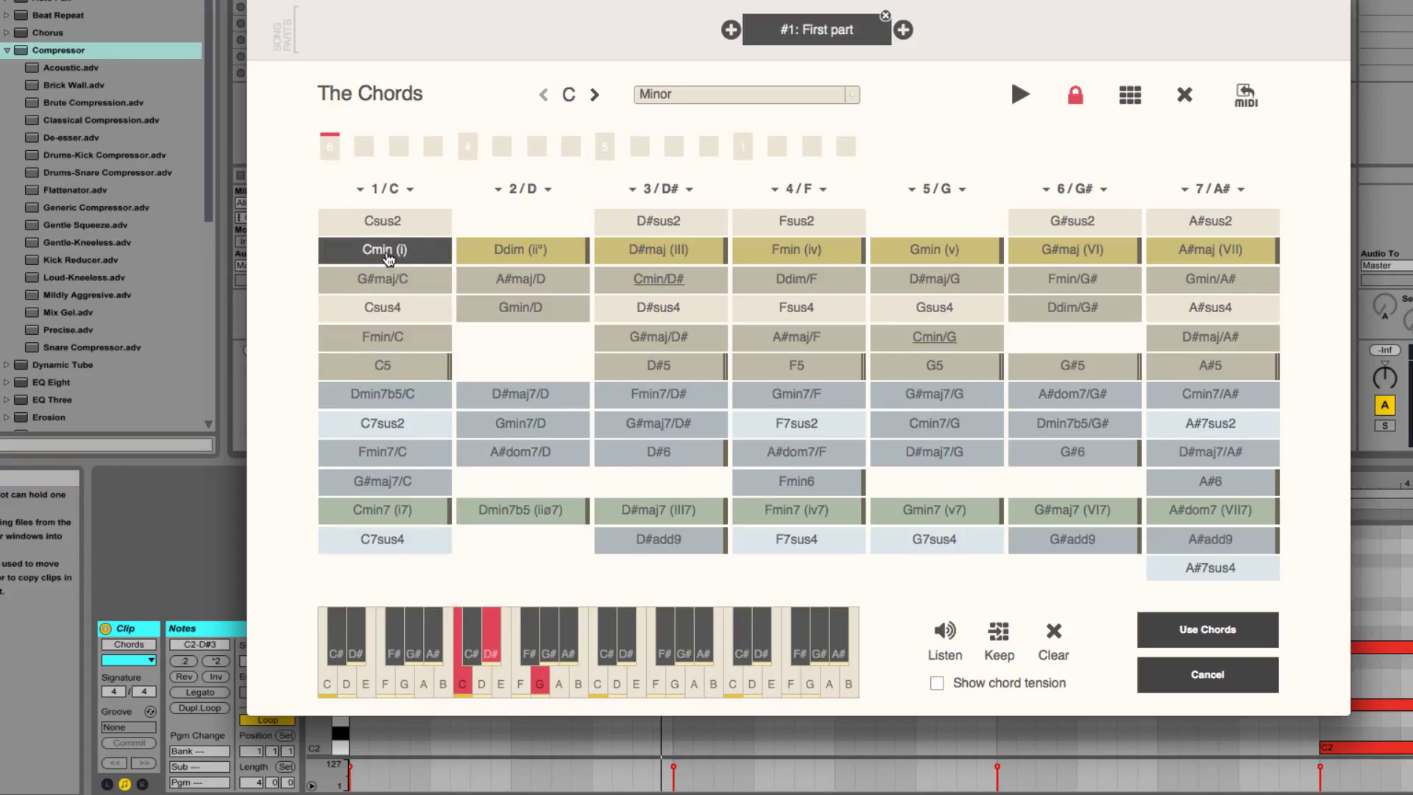
pyautogui.click(657, 259)
pyautogui.click(787, 253)
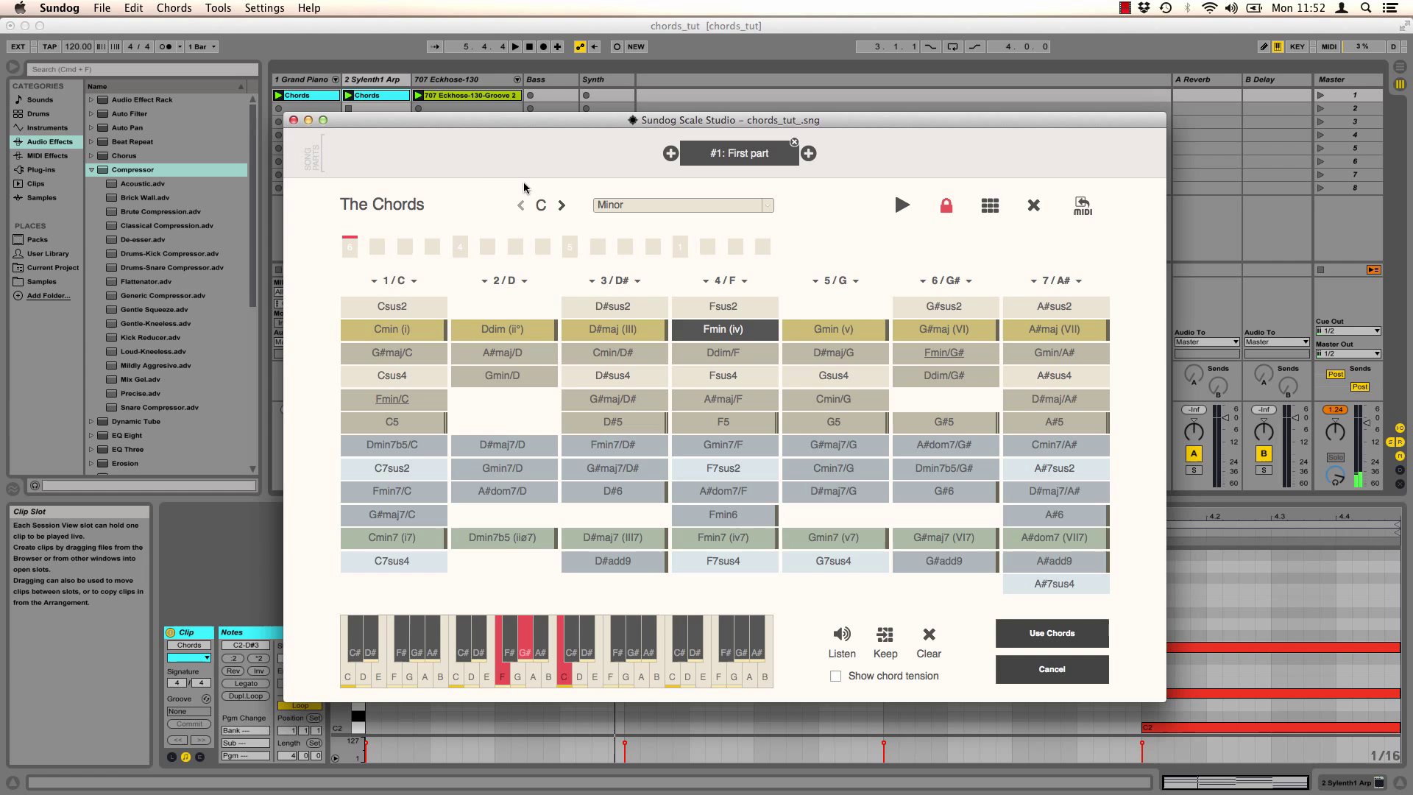
pyautogui.click(277, 9)
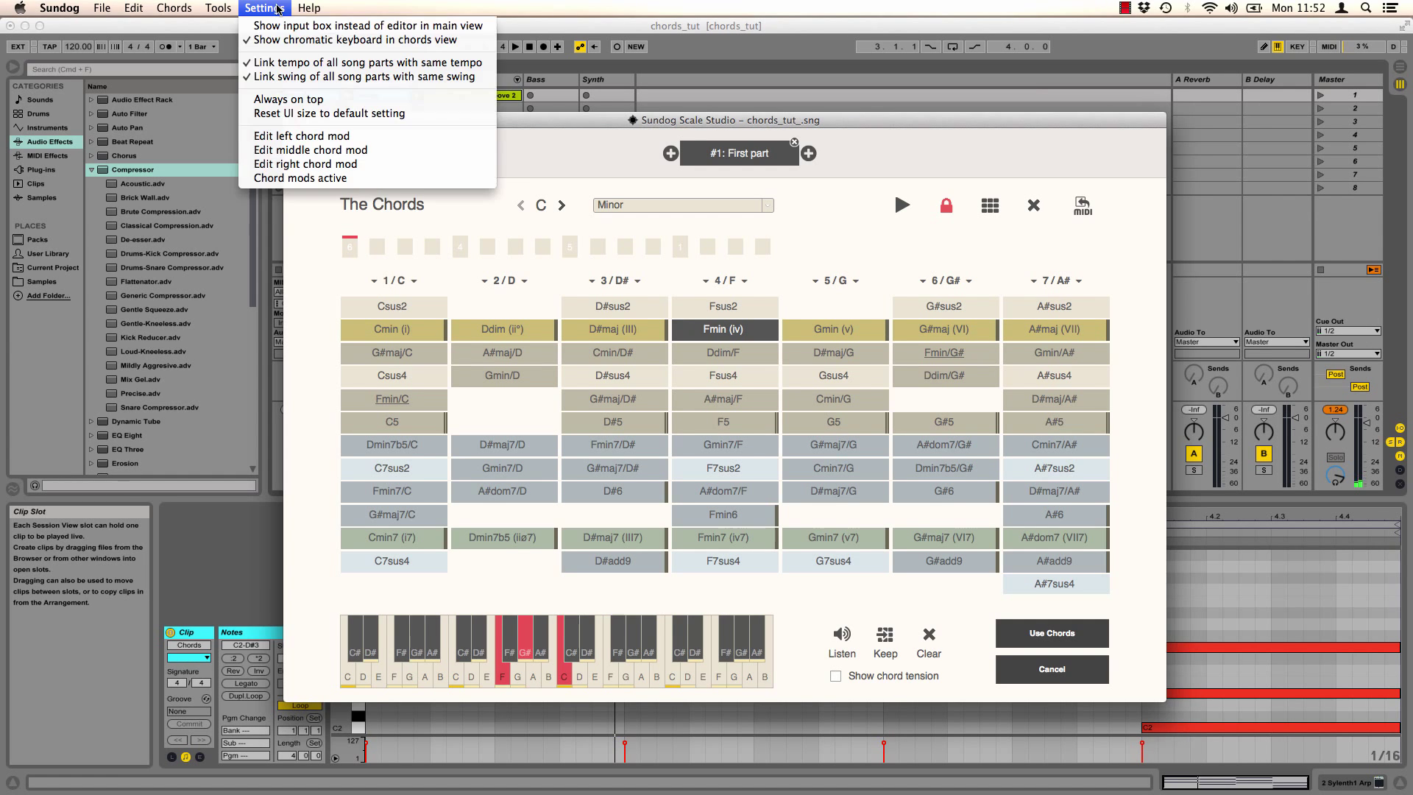
pyautogui.click(287, 40)
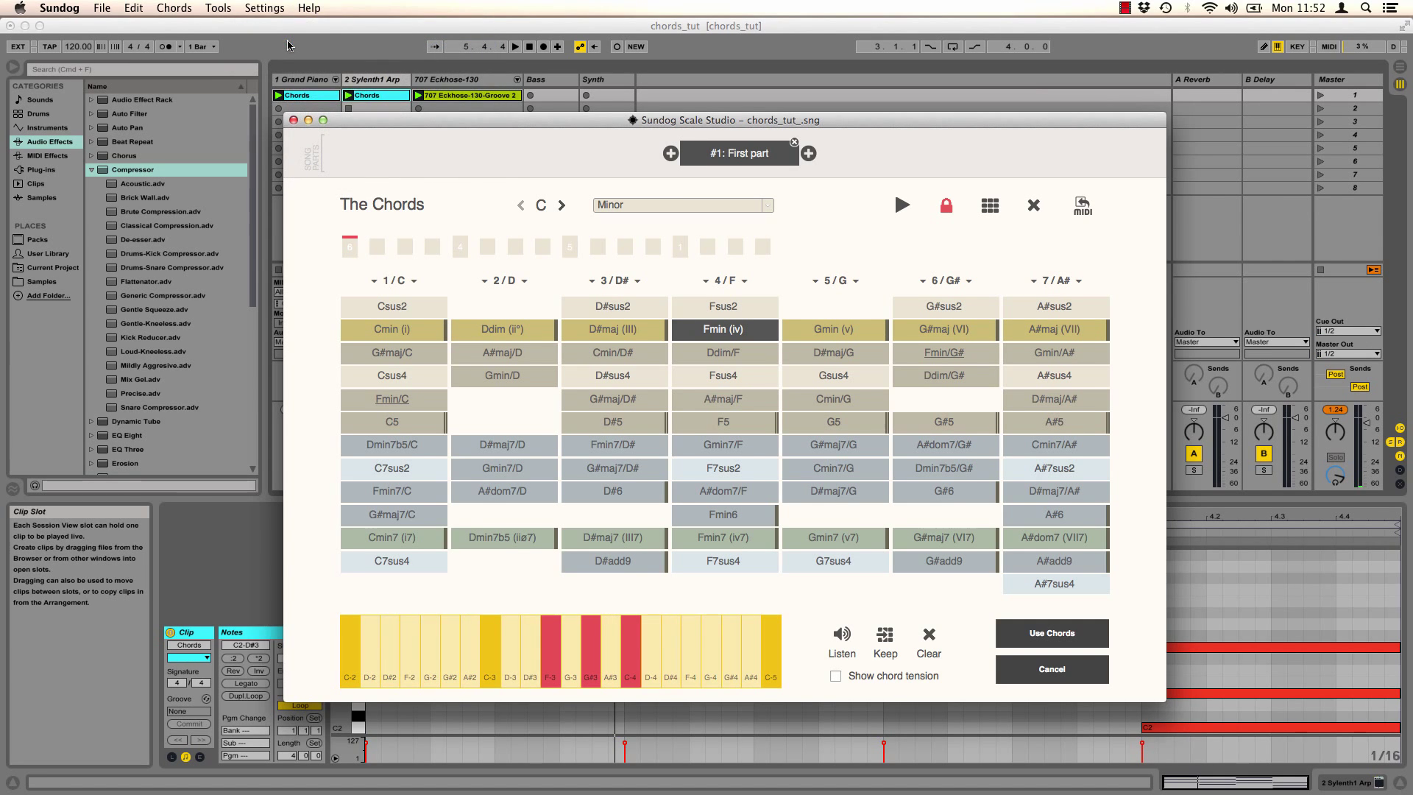
pyautogui.click(402, 331)
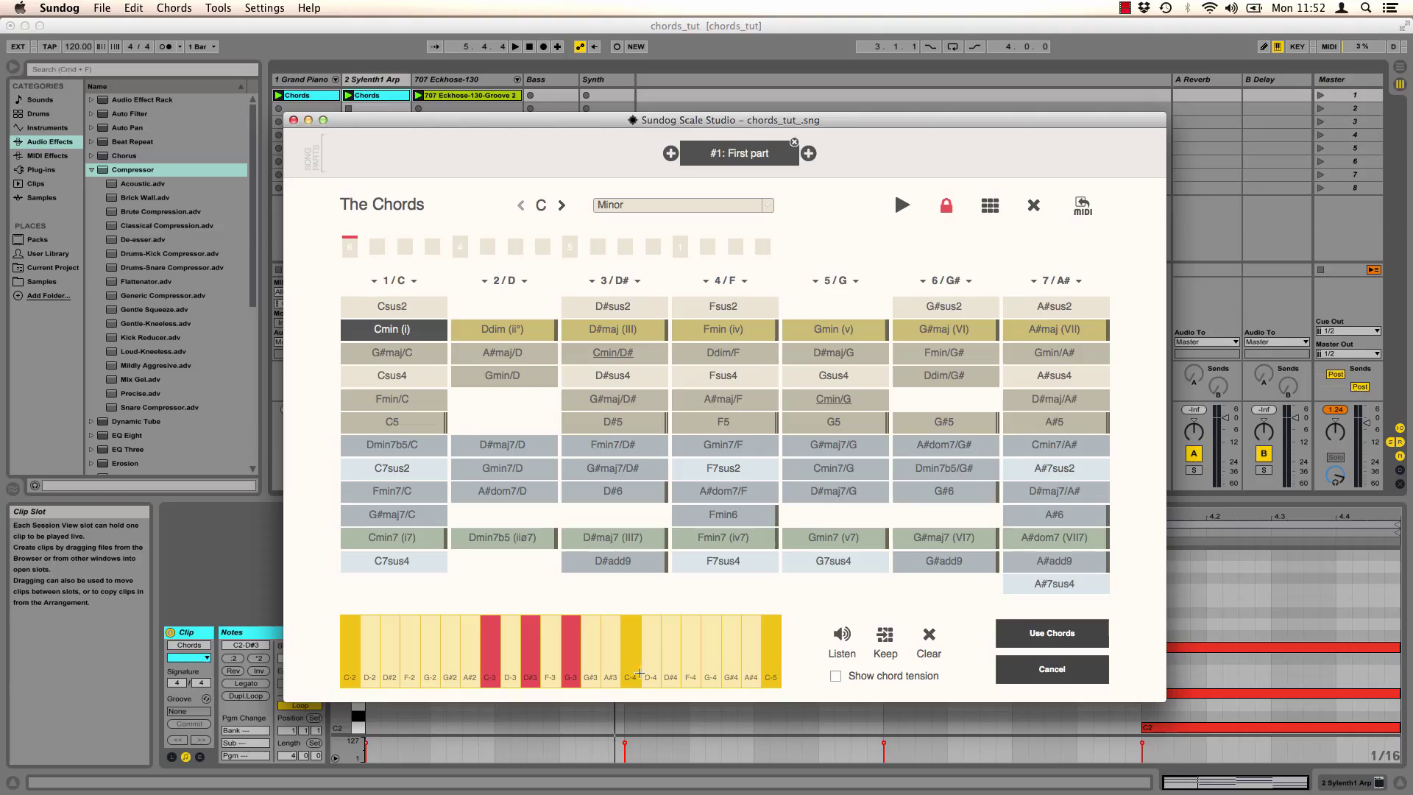
pyautogui.click(650, 654)
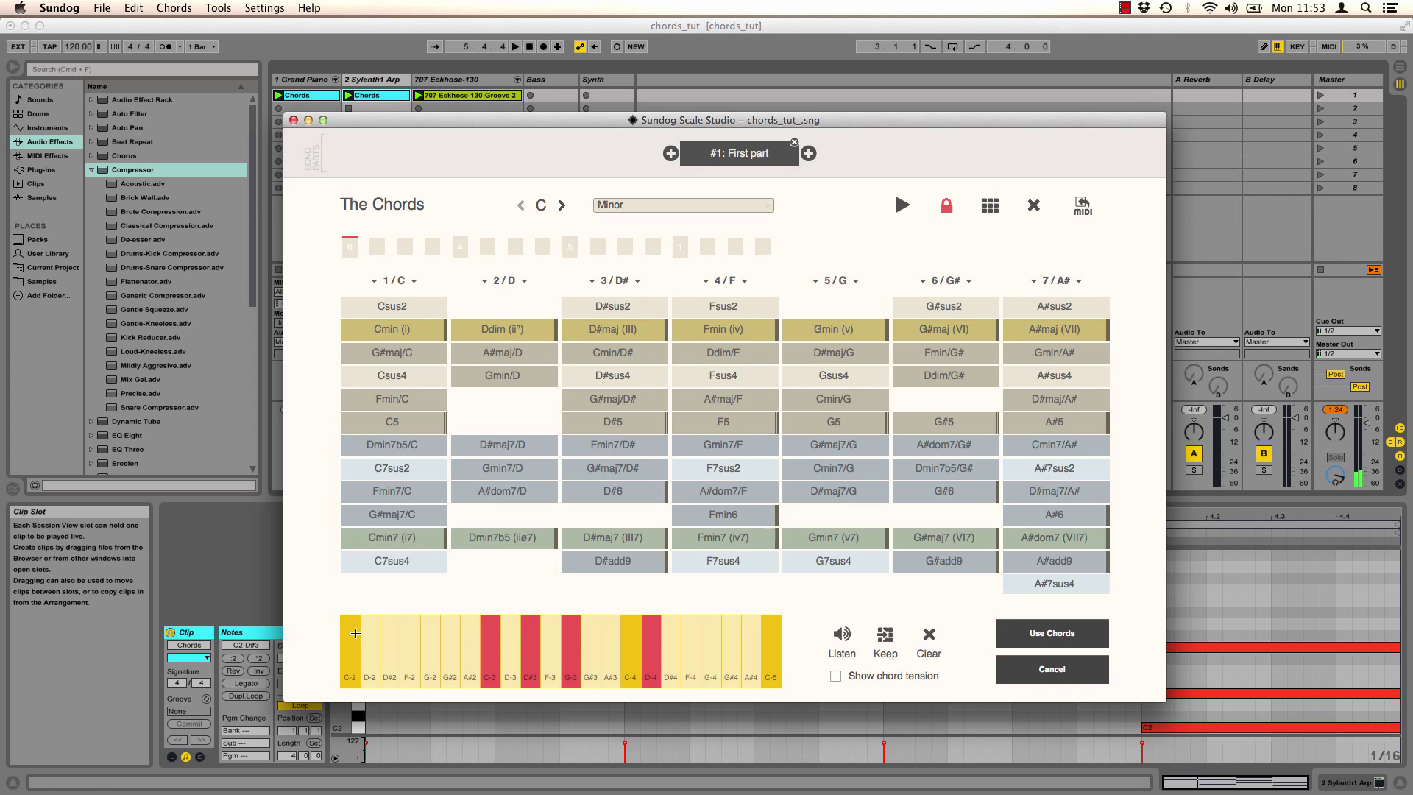
pyautogui.click(355, 632)
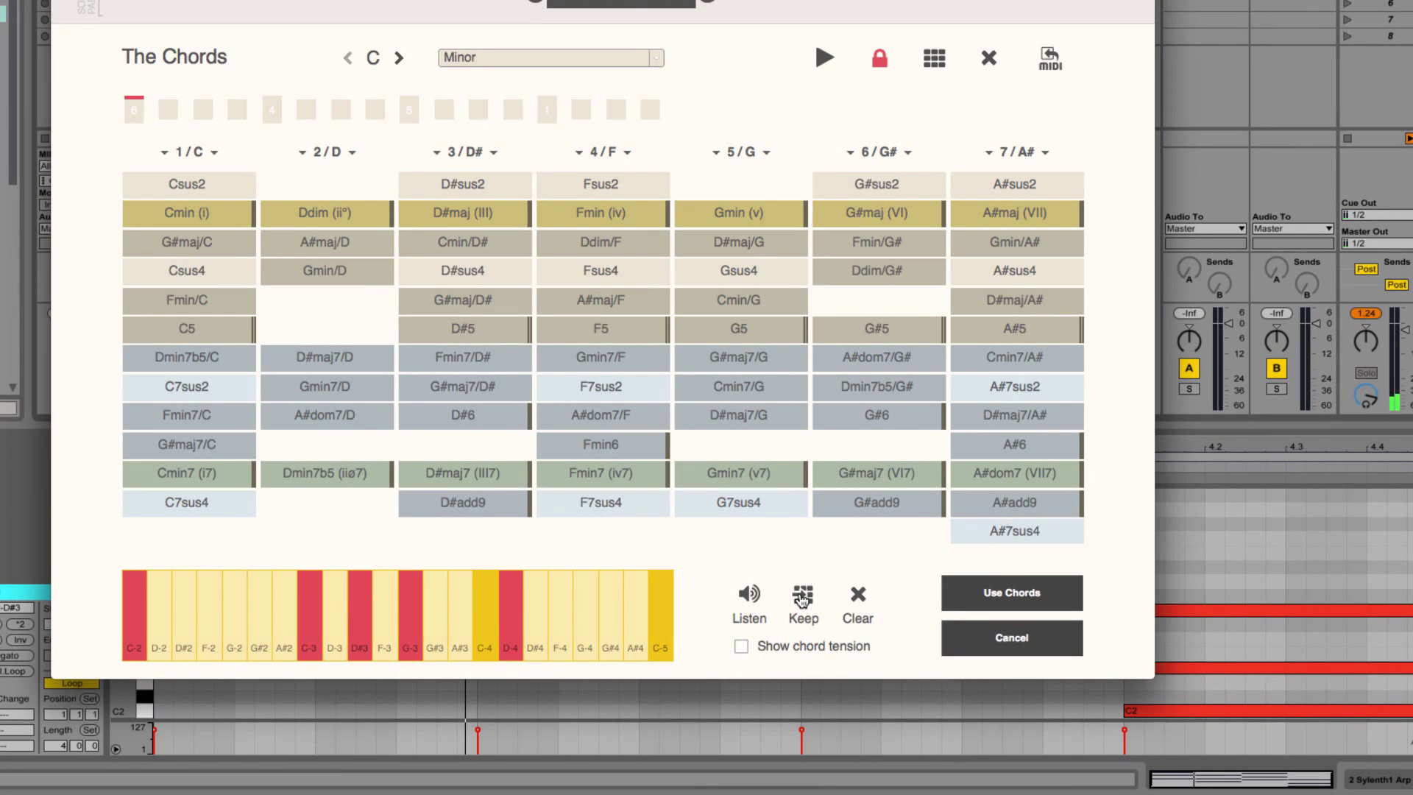
pyautogui.click(803, 601)
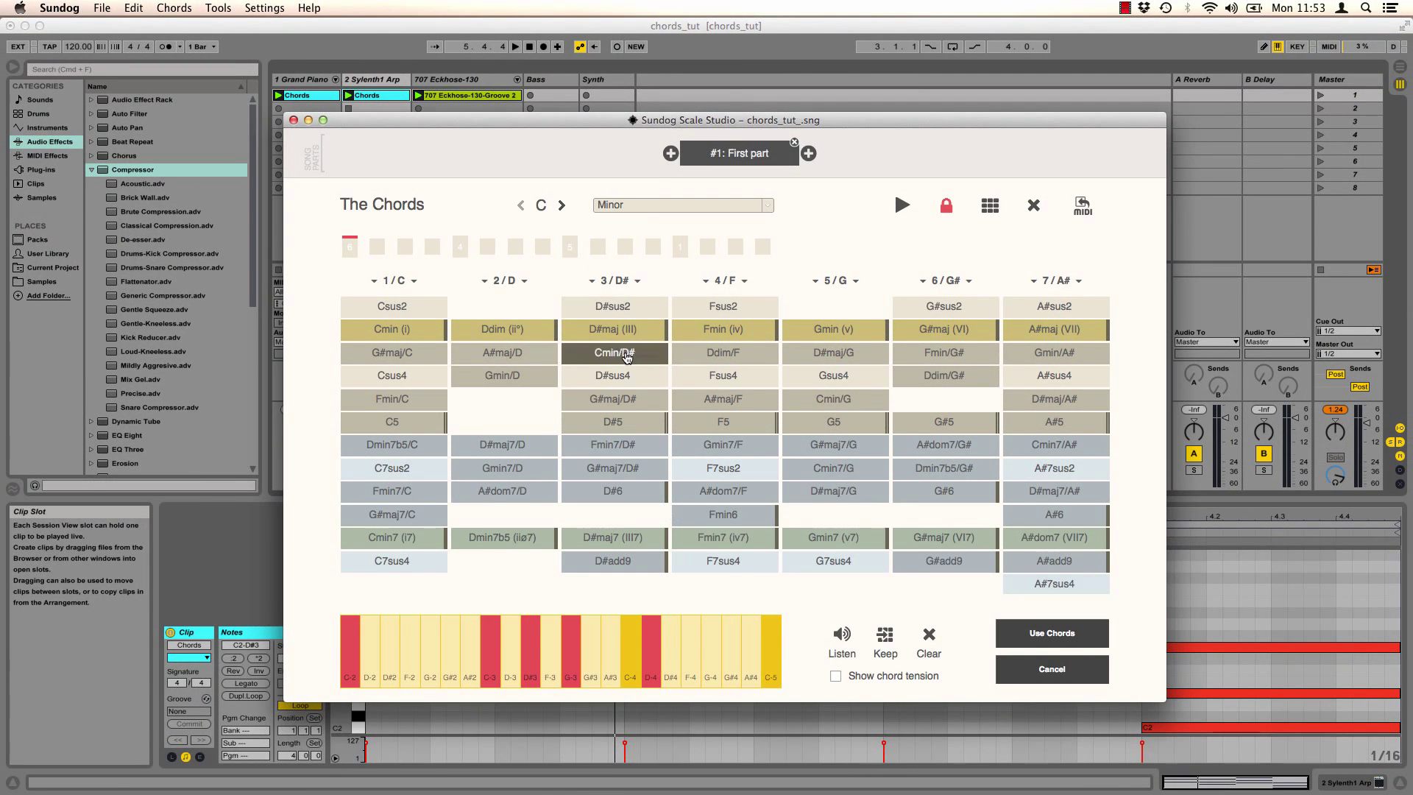
pyautogui.click(614, 330)
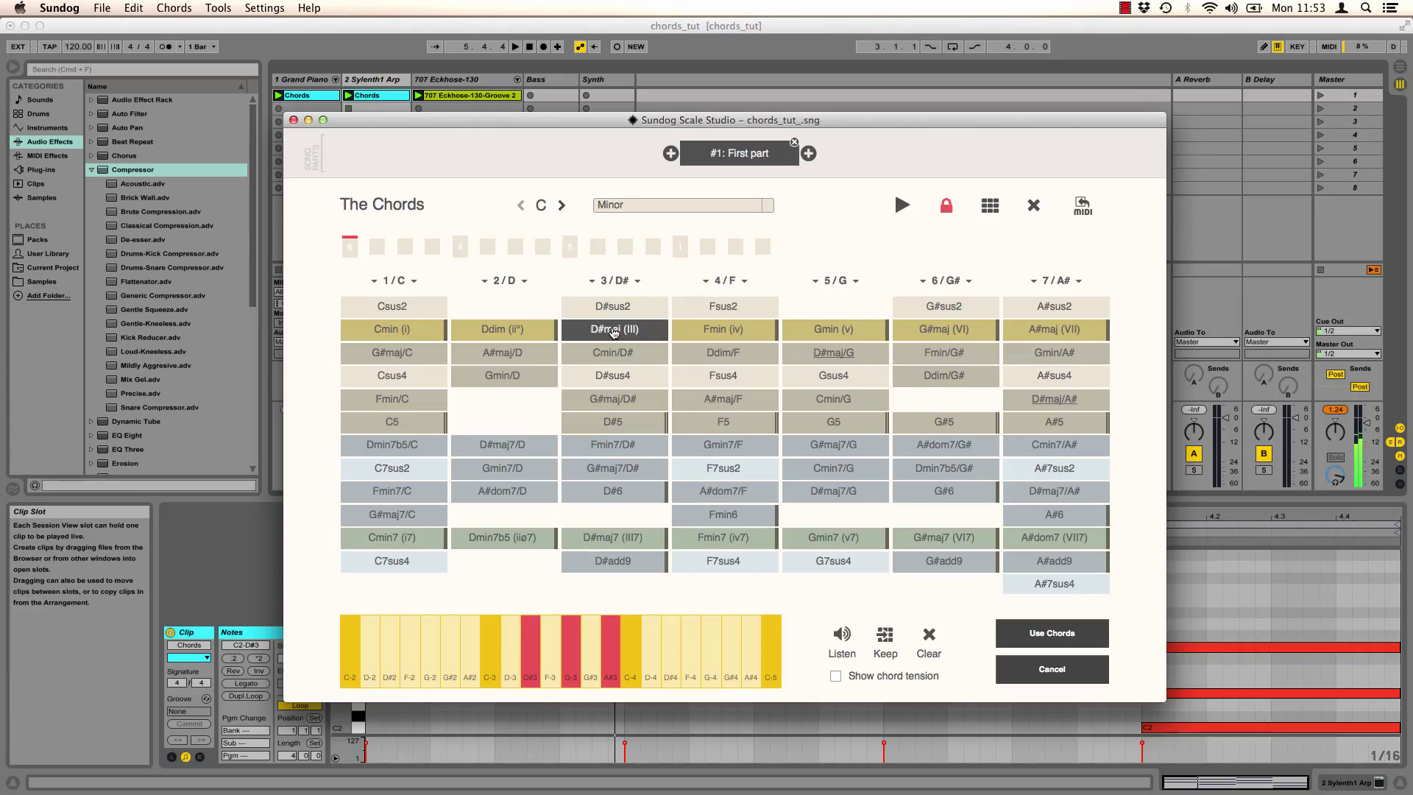
pyautogui.click(696, 654)
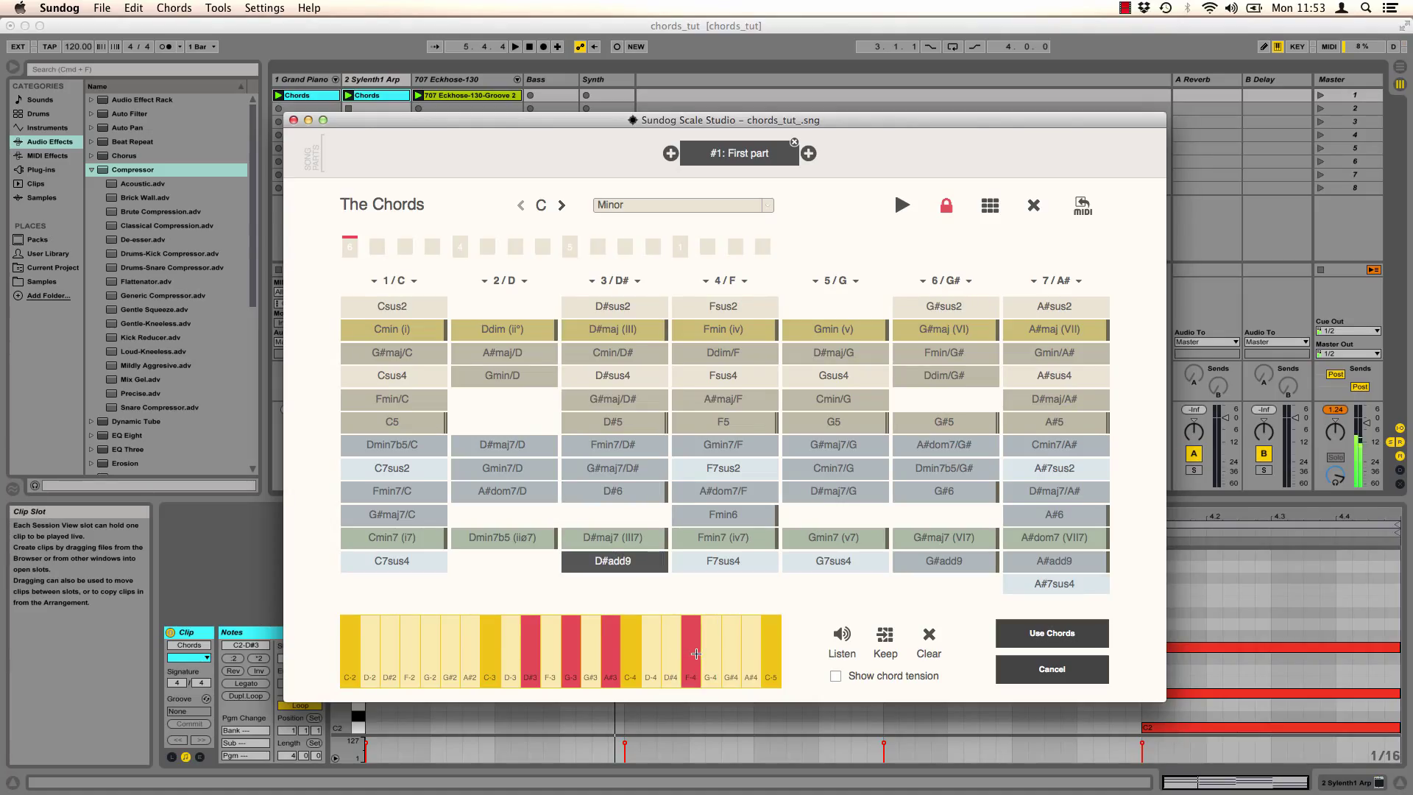
pyautogui.click(391, 654)
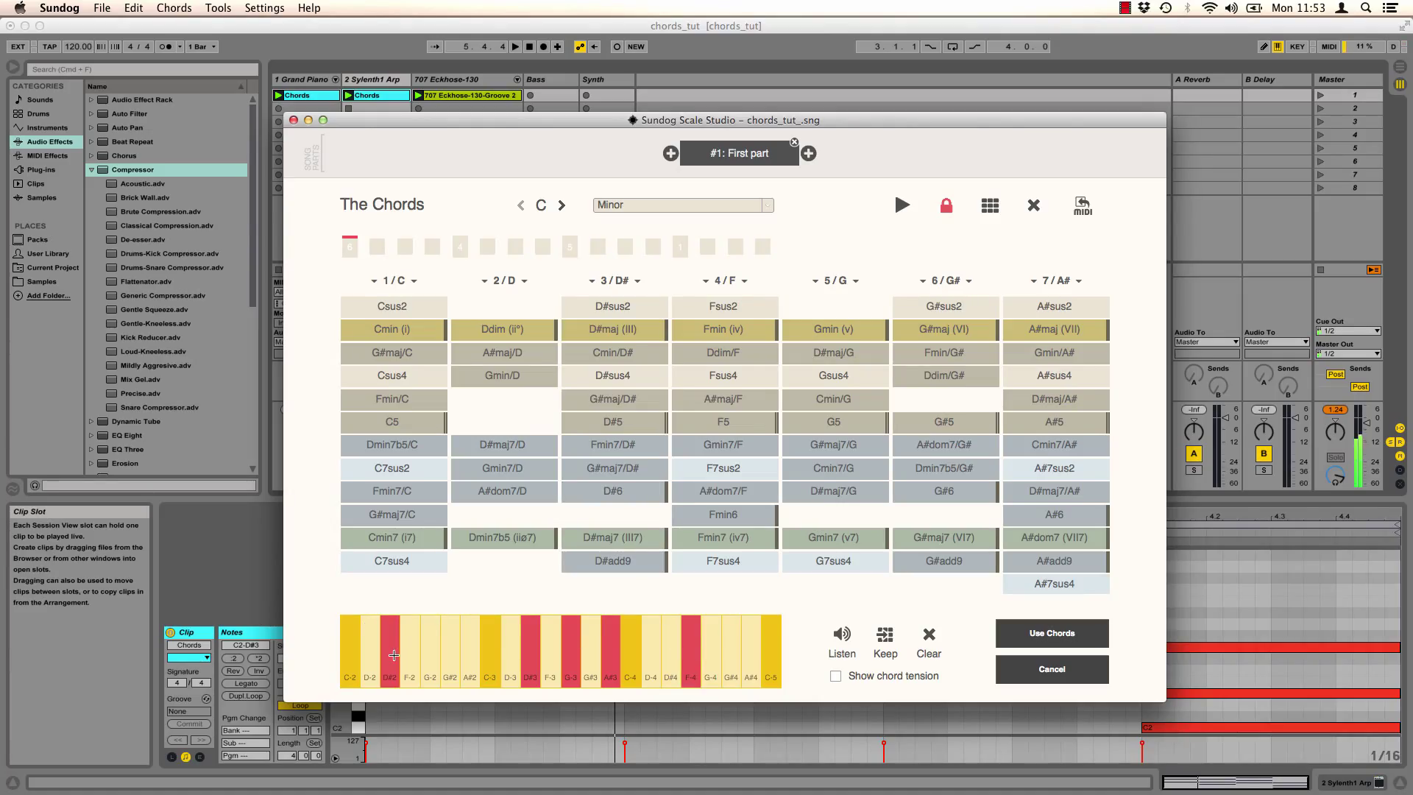
pyautogui.click(886, 637)
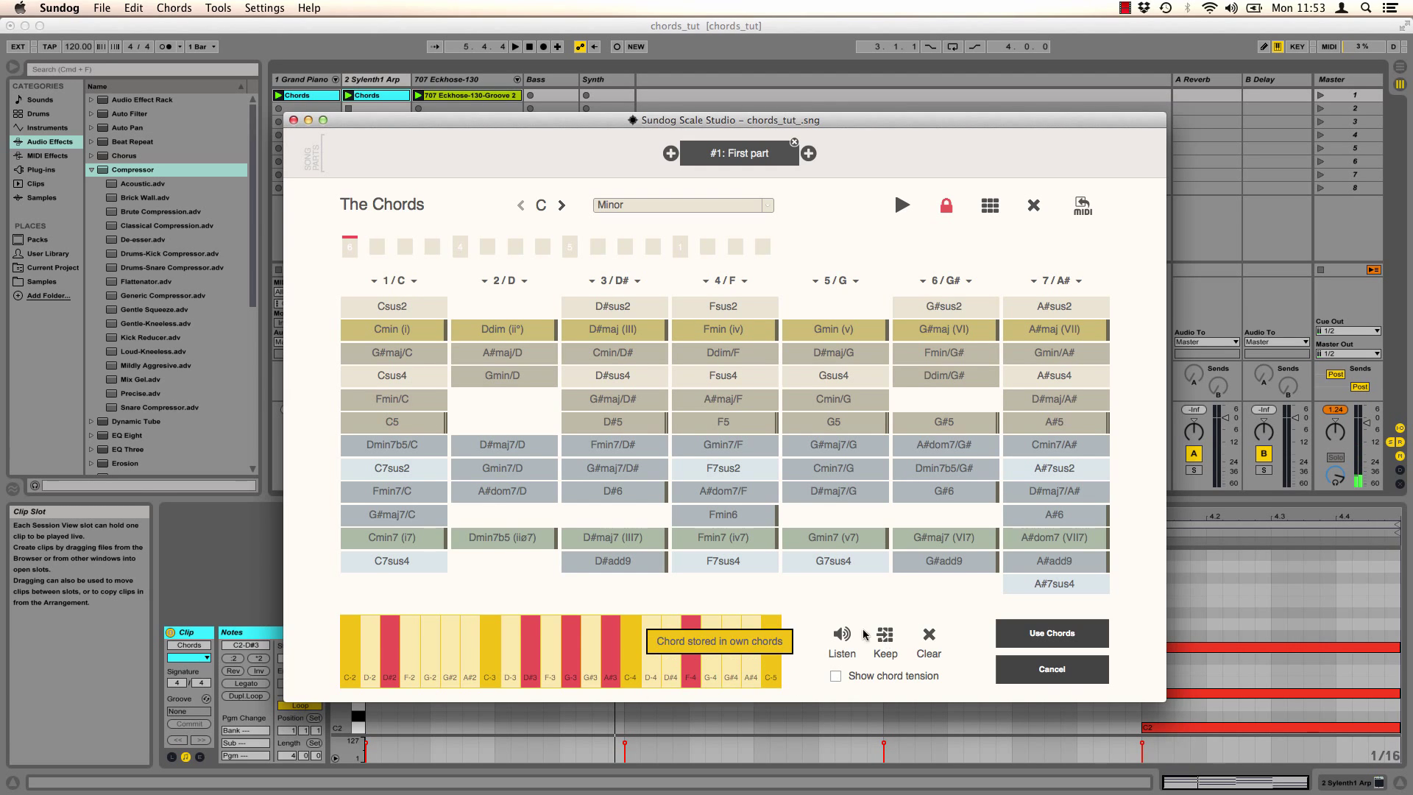
pyautogui.click(390, 638)
pyautogui.click(349, 645)
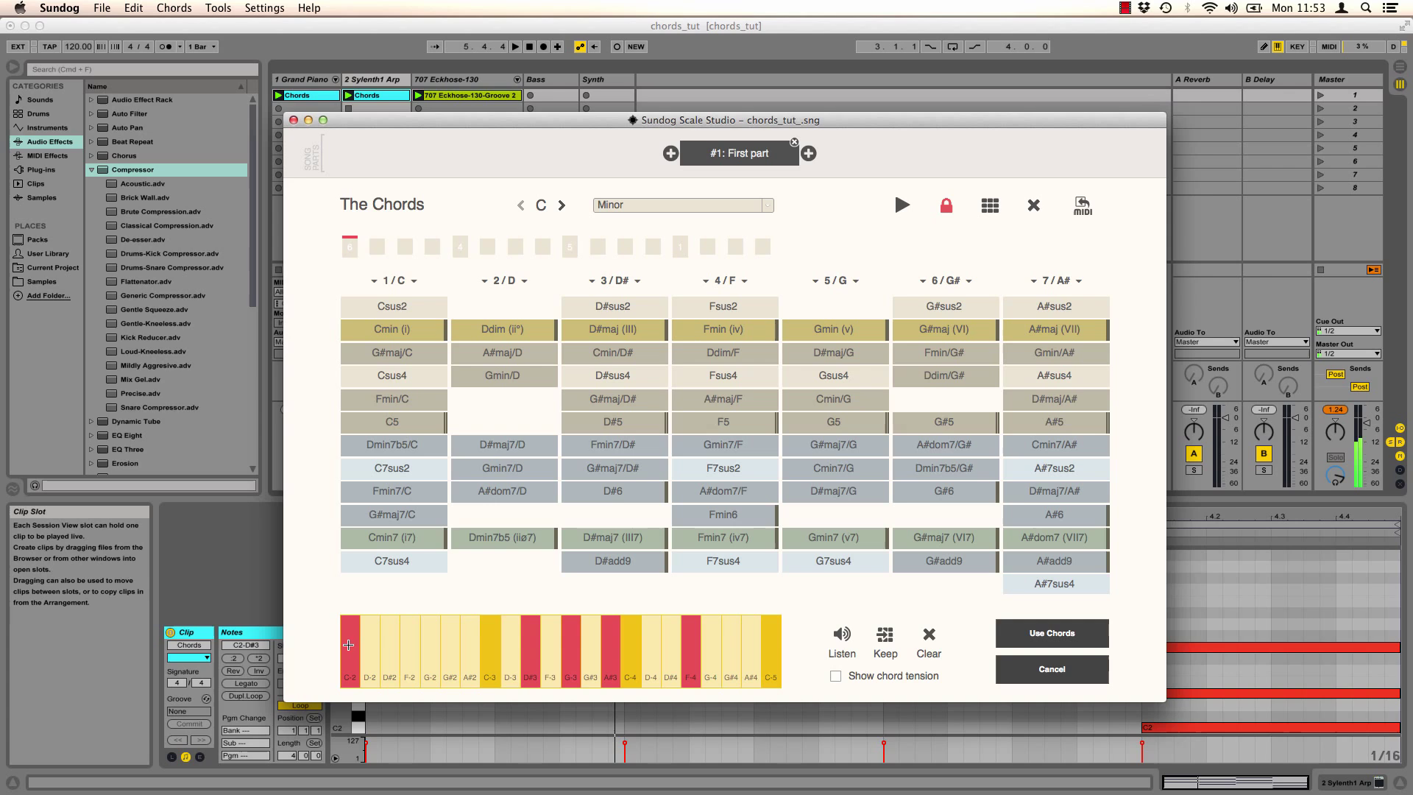
pyautogui.click(688, 635)
pyautogui.click(712, 635)
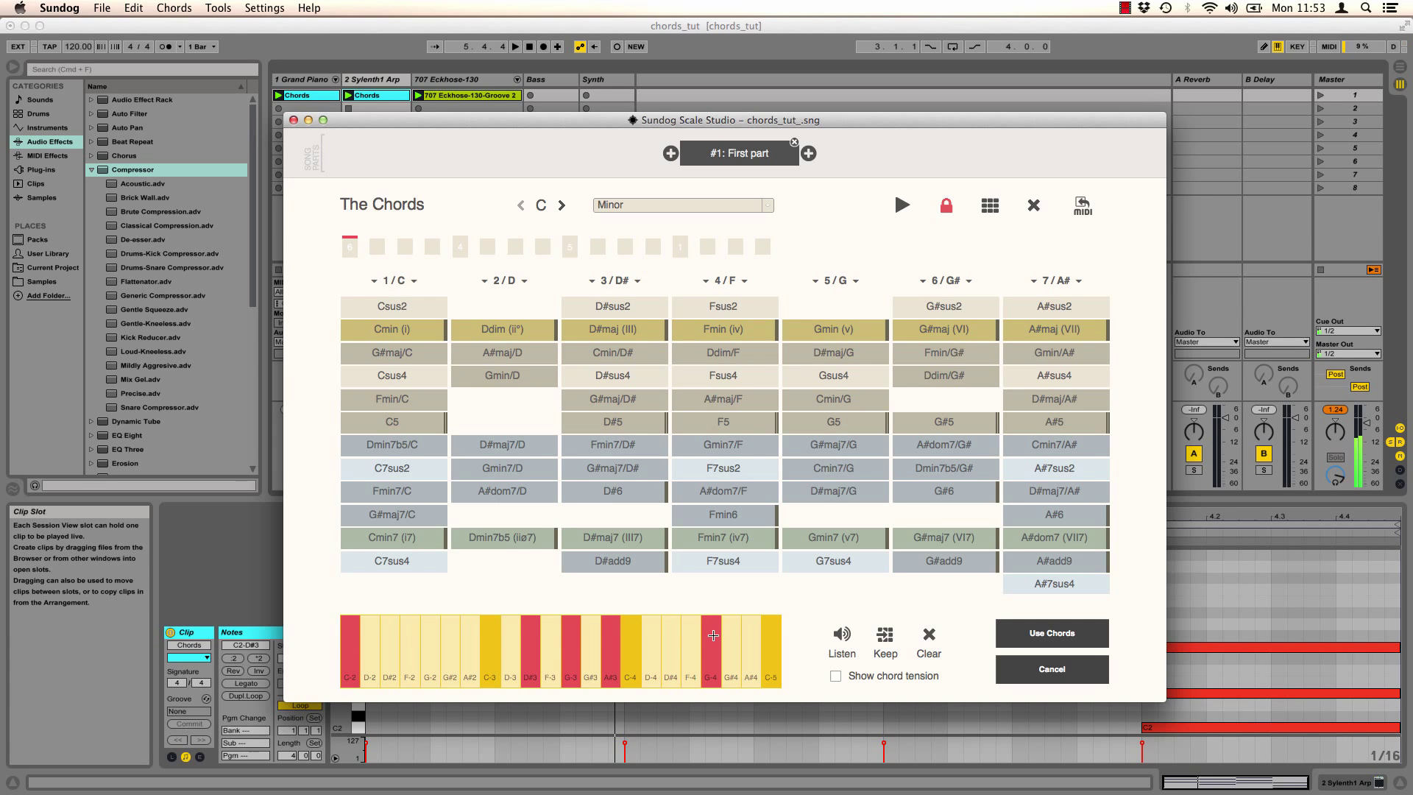
pyautogui.click(886, 636)
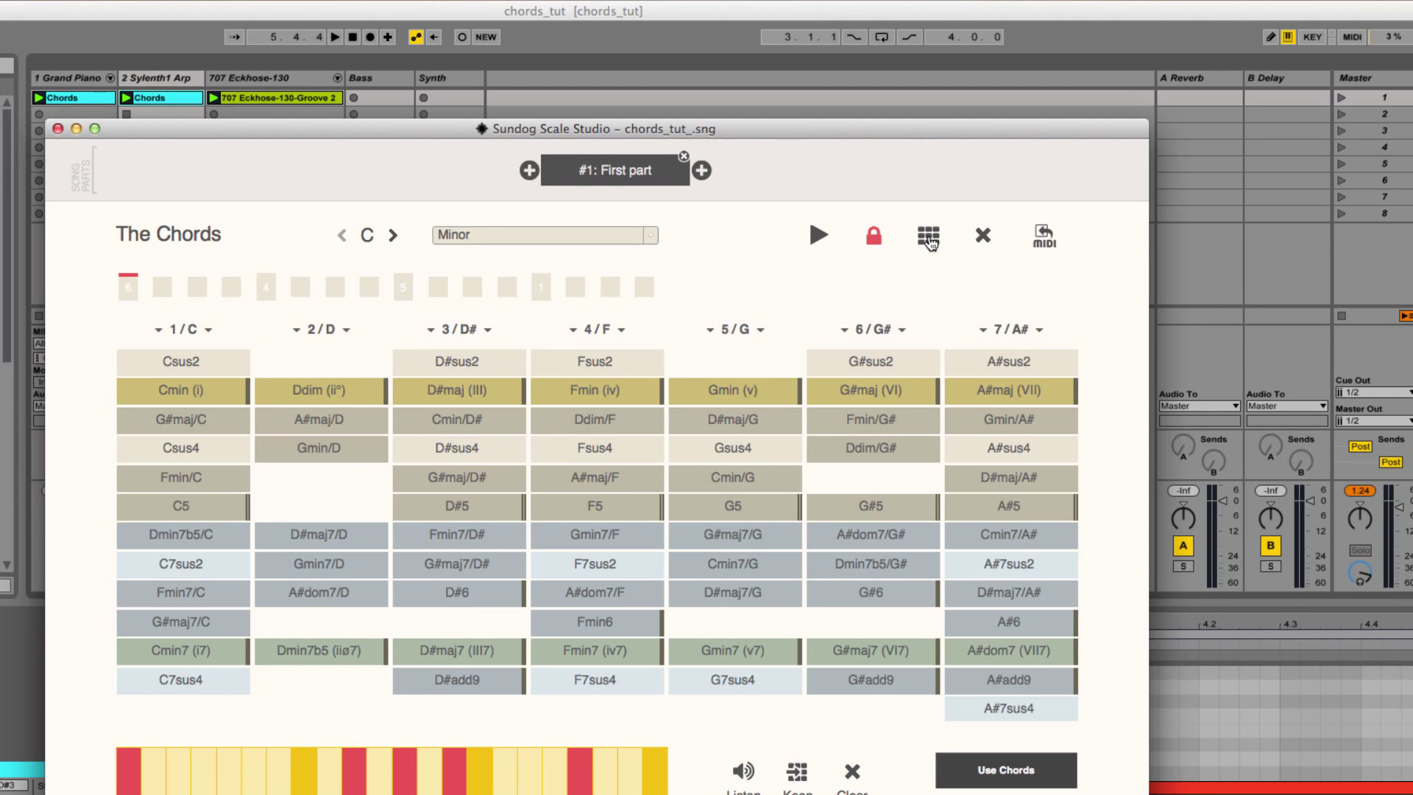
# Switch to the Own chords collection and audition its three stored voicings.
pyautogui.click(929, 237)
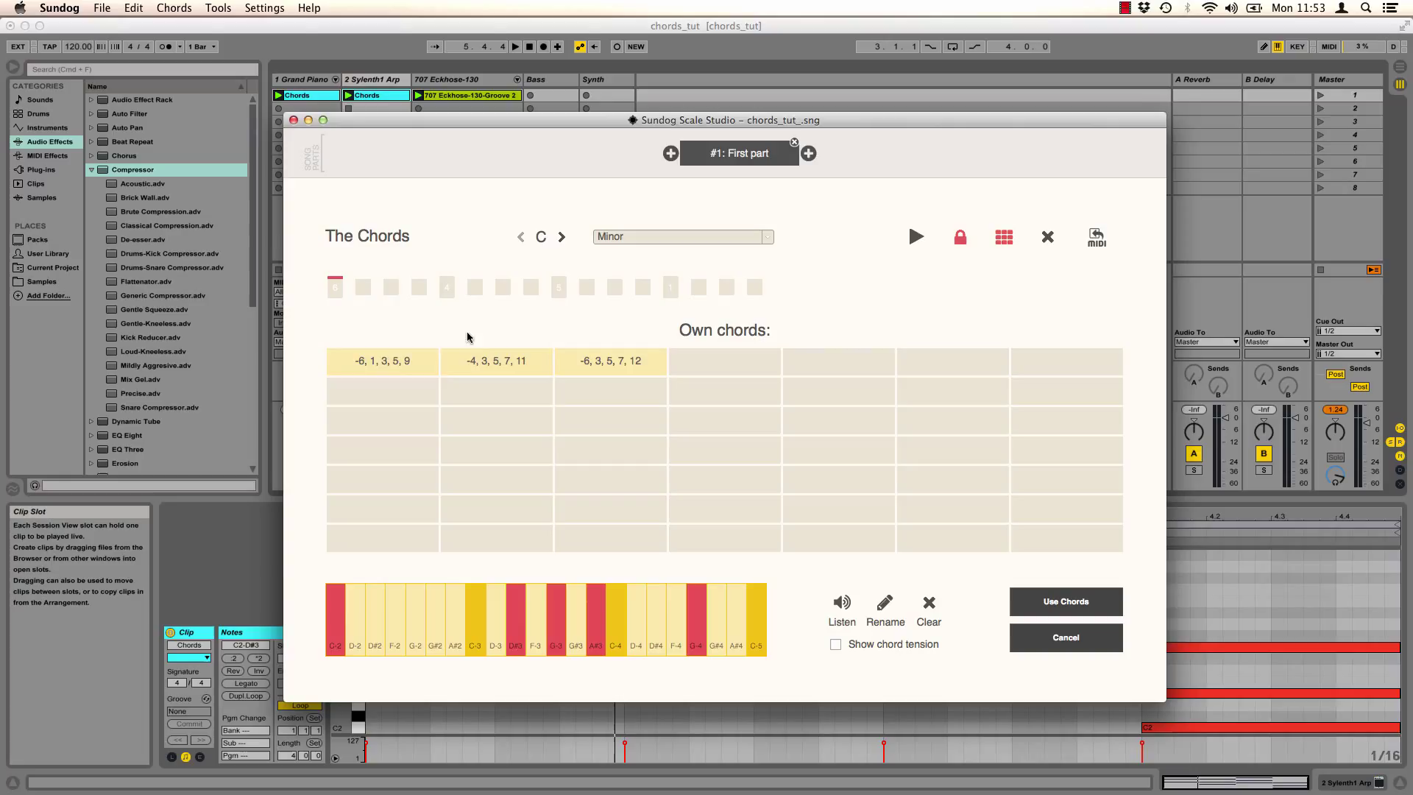
pyautogui.click(384, 353)
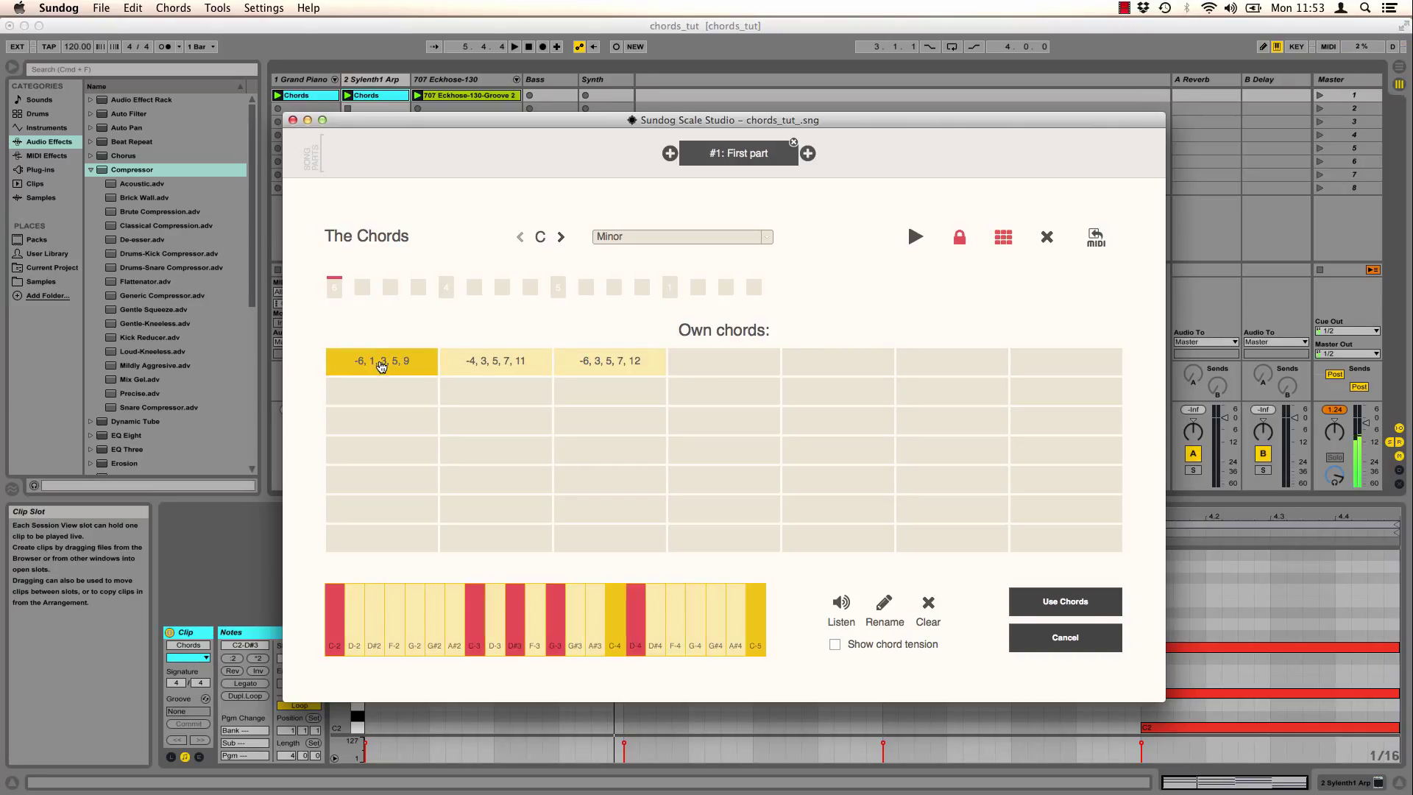
pyautogui.click(491, 364)
pyautogui.click(589, 363)
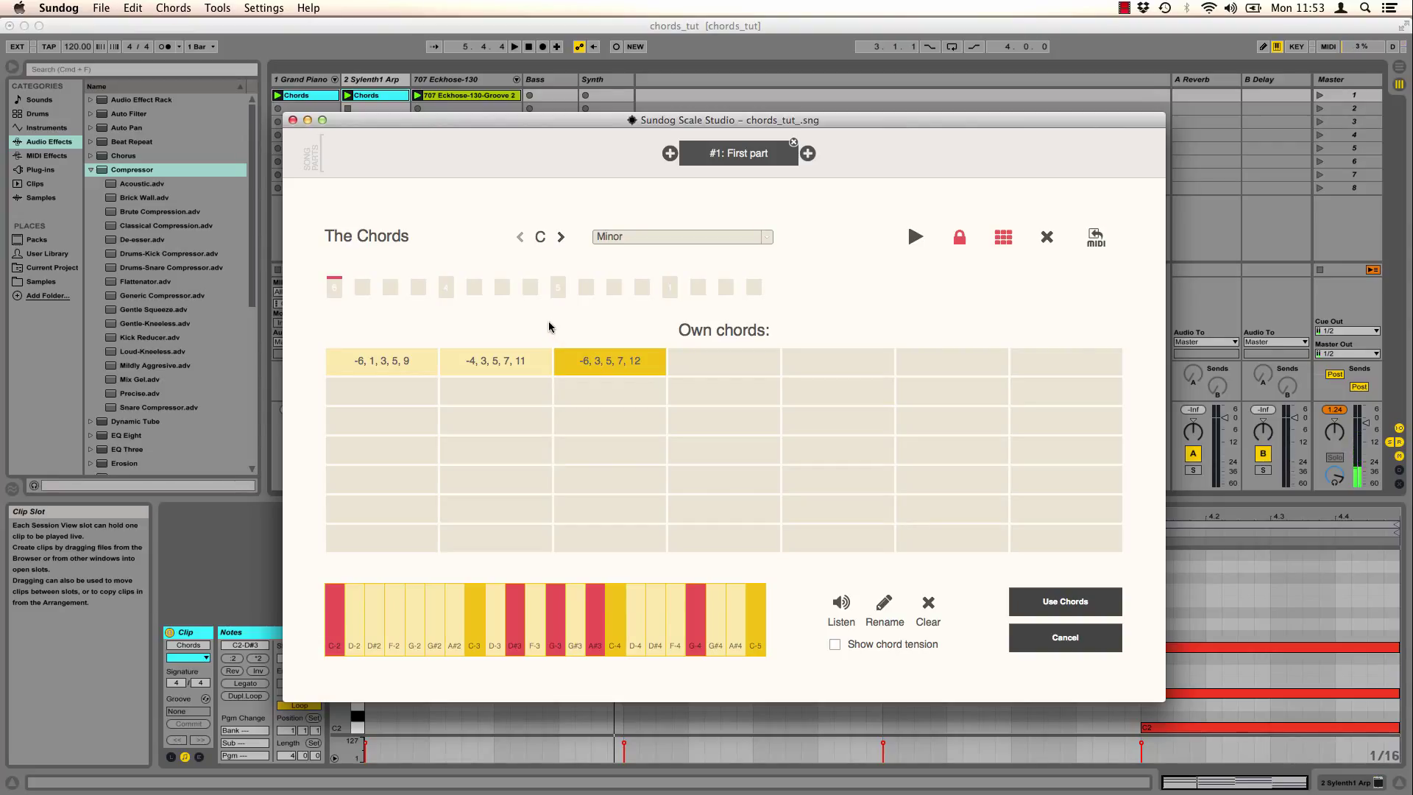
pyautogui.press('1')
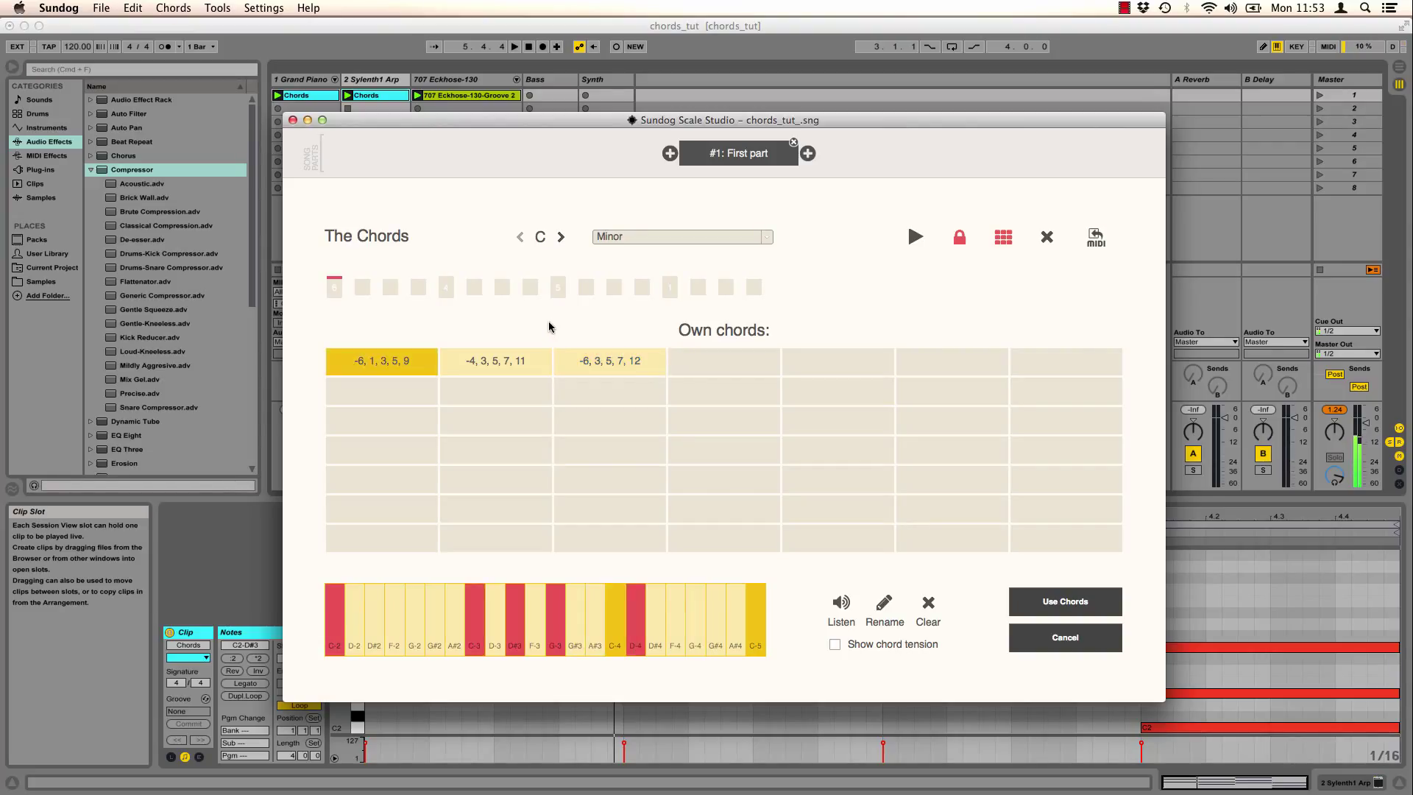
pyautogui.press('2')
pyautogui.press('3')
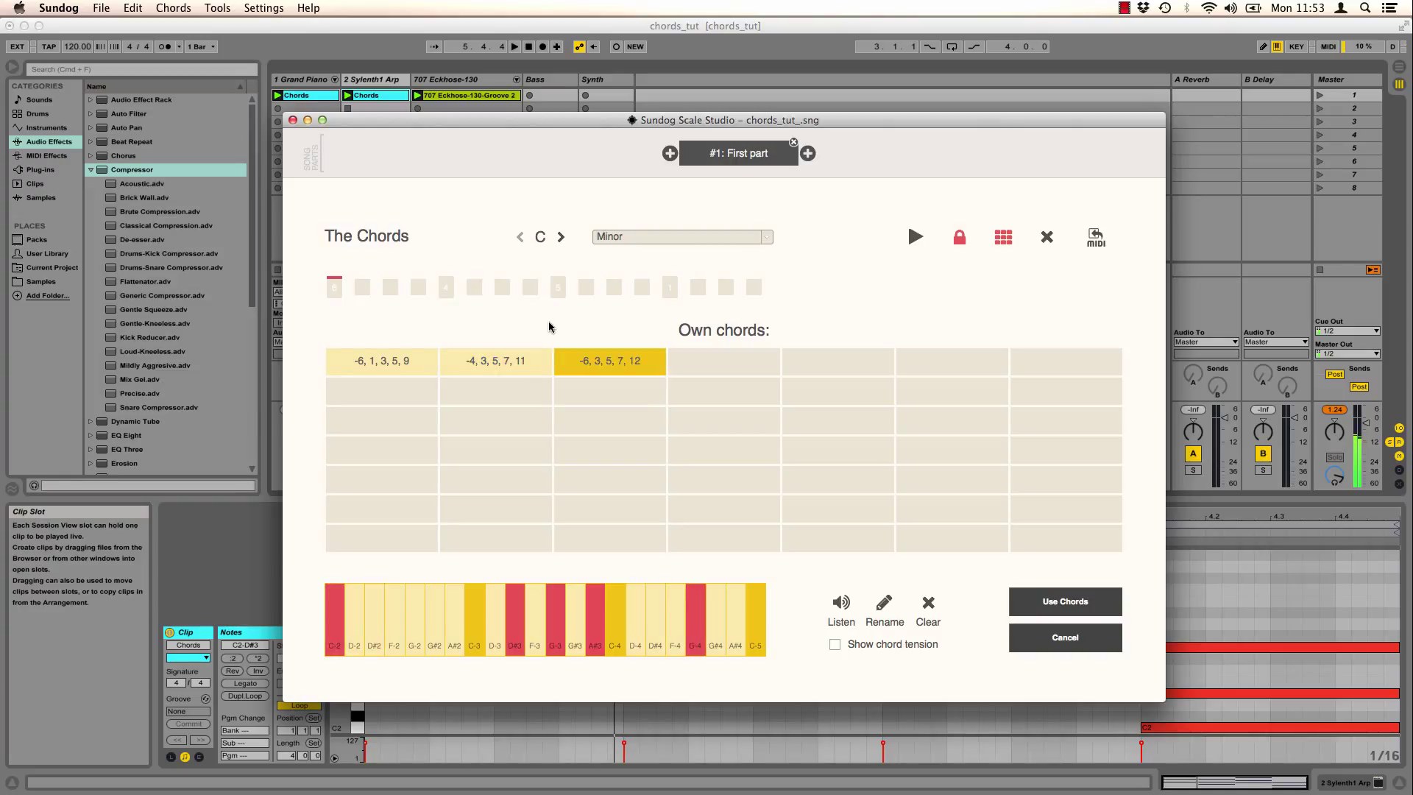
pyautogui.press('2')
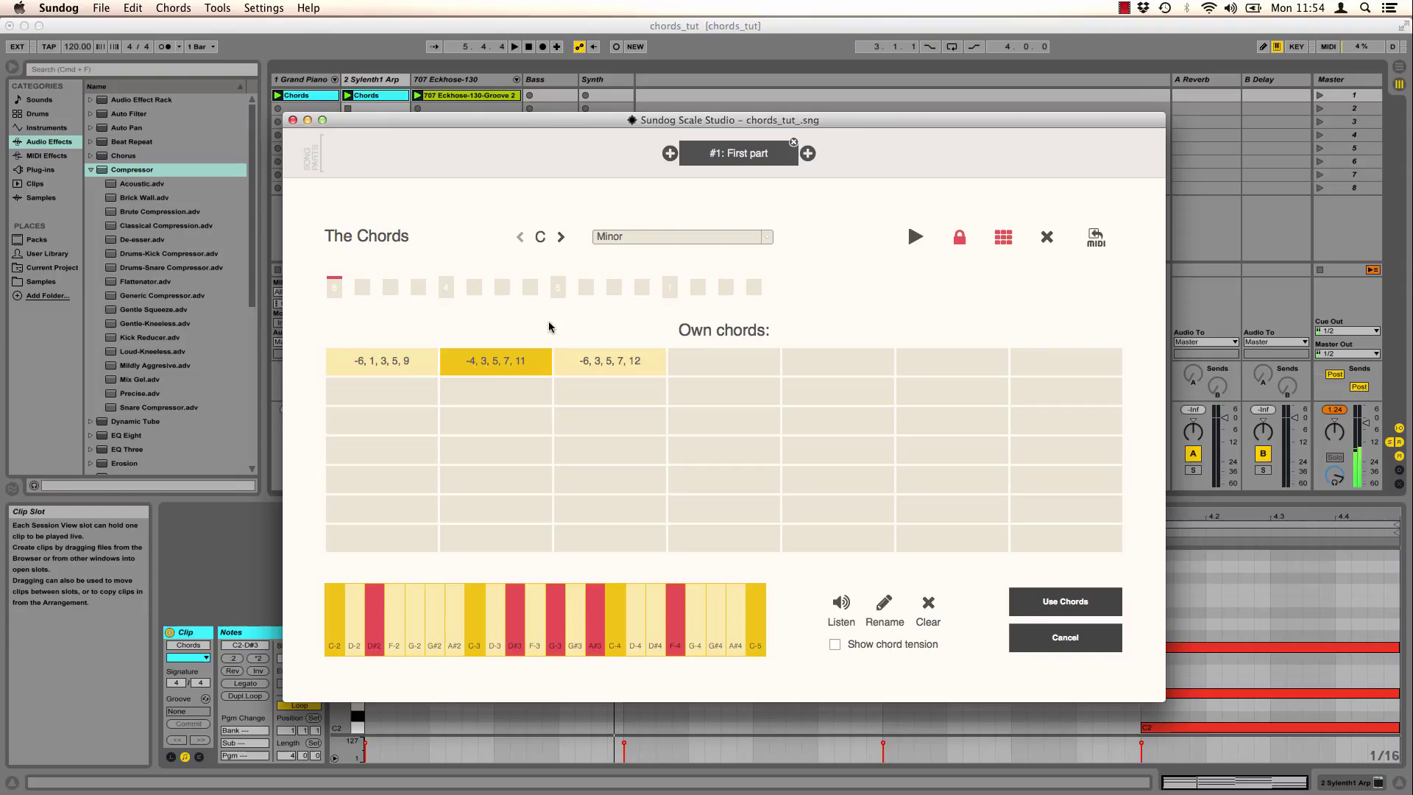
# Fill the empty fourth slot with the active chord, swapping F4 for A#4.
pyautogui.click(717, 365)
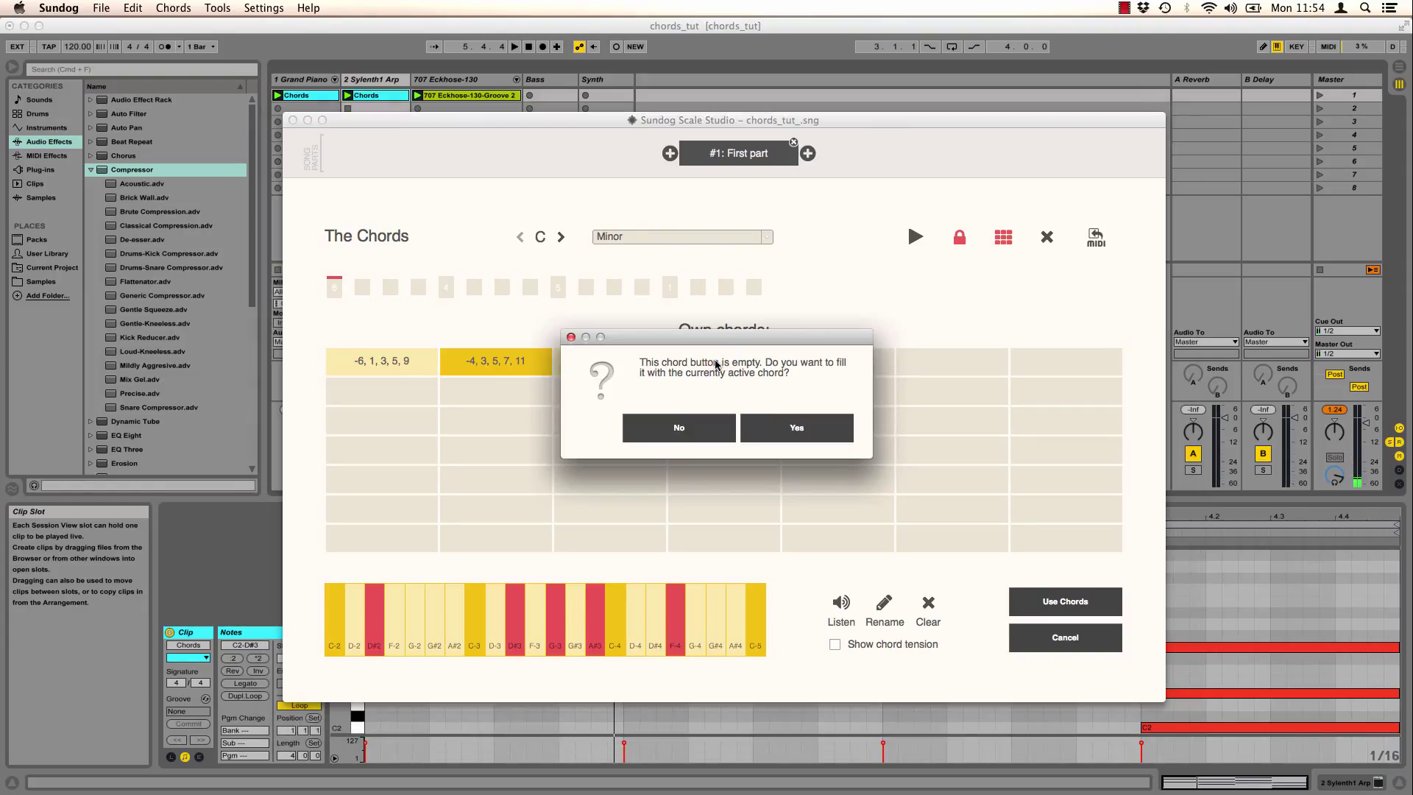
pyautogui.click(789, 428)
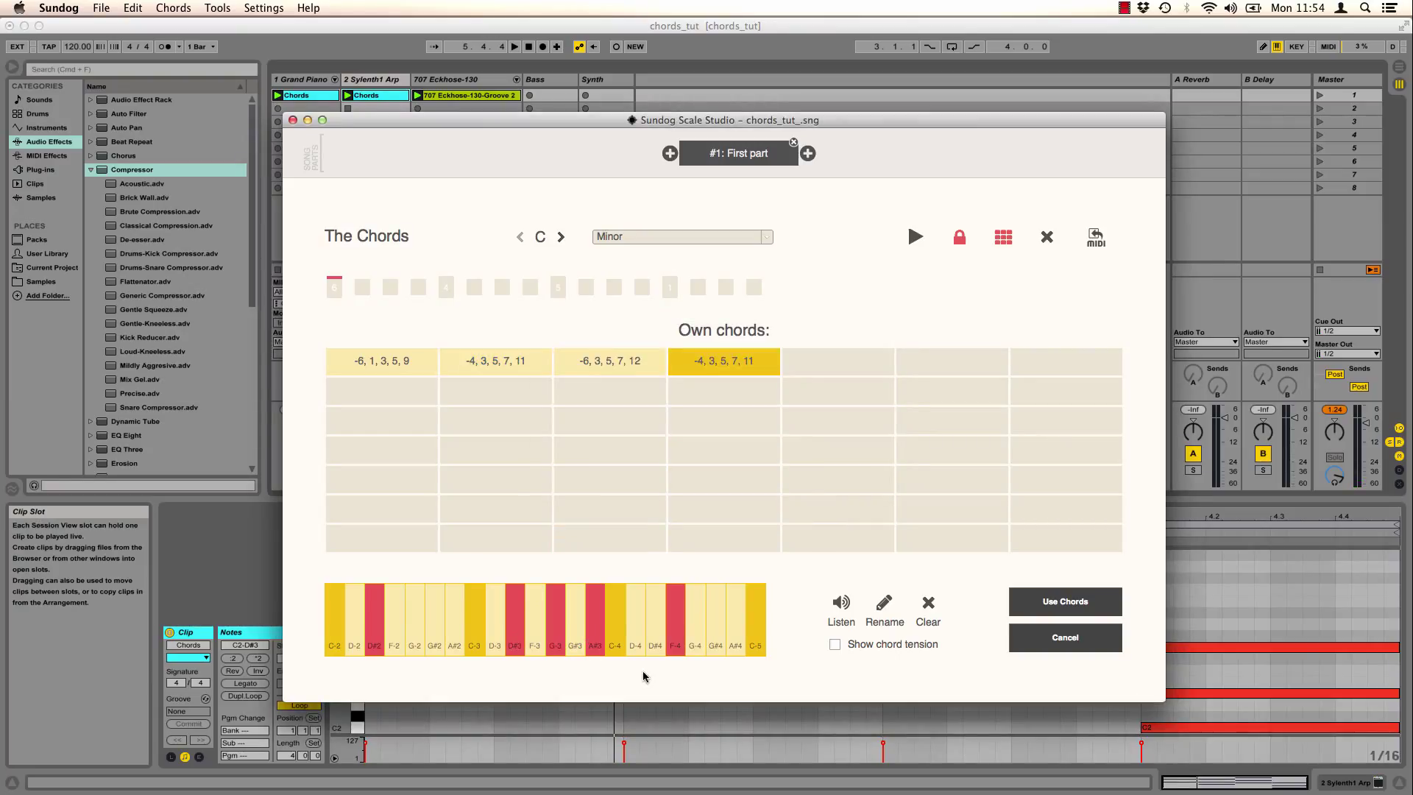
pyautogui.click(674, 643)
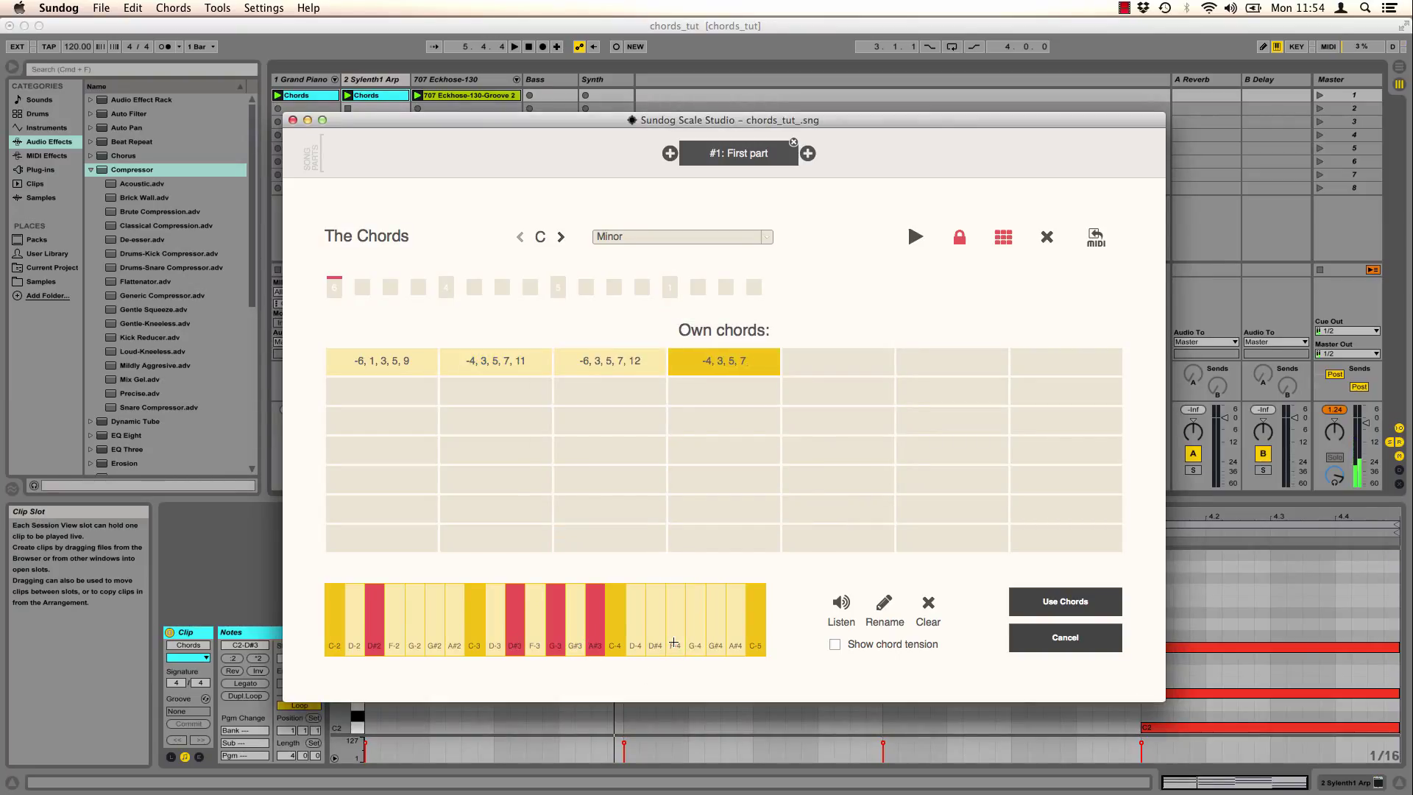
pyautogui.click(737, 631)
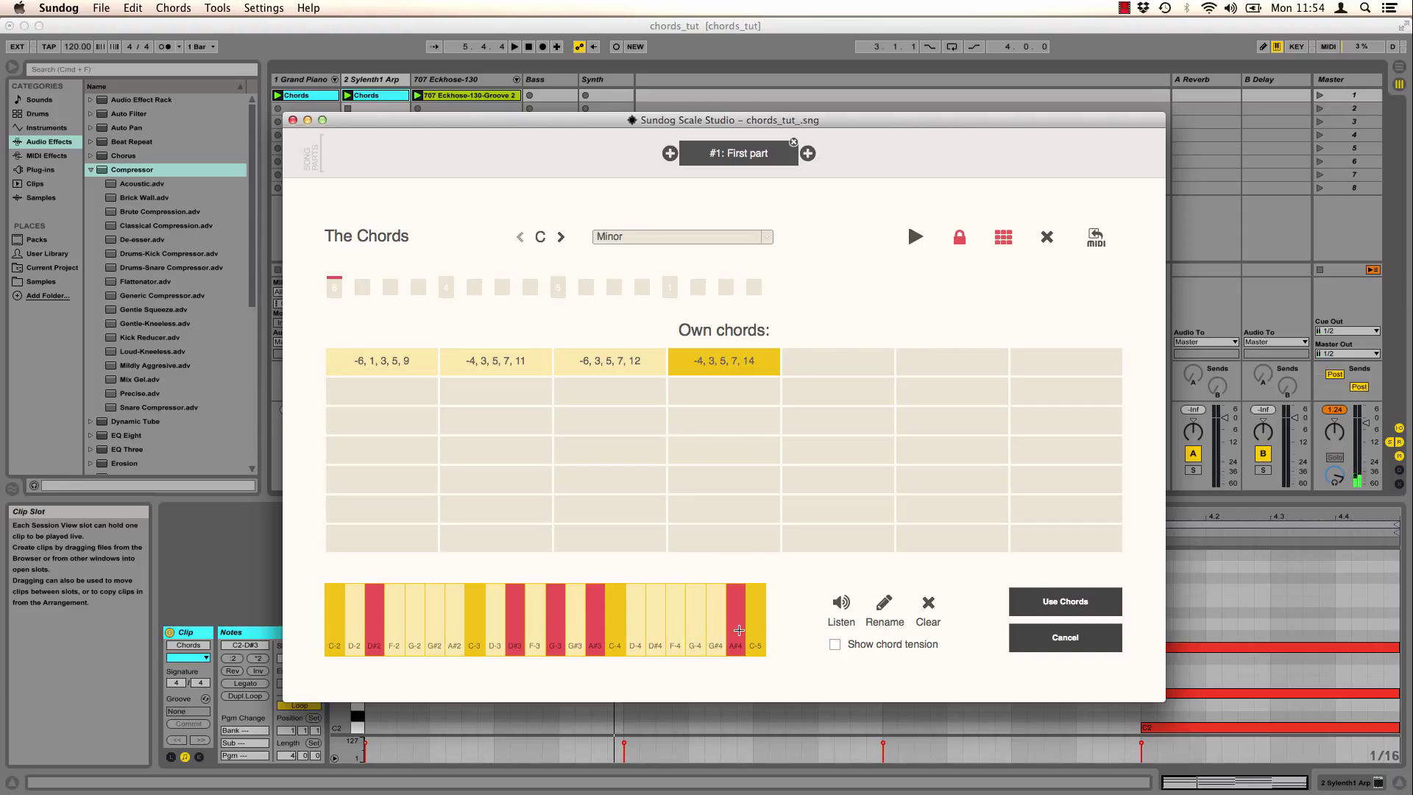
# Step back and forth through the own chords to compare them.
pyautogui.press('Right')
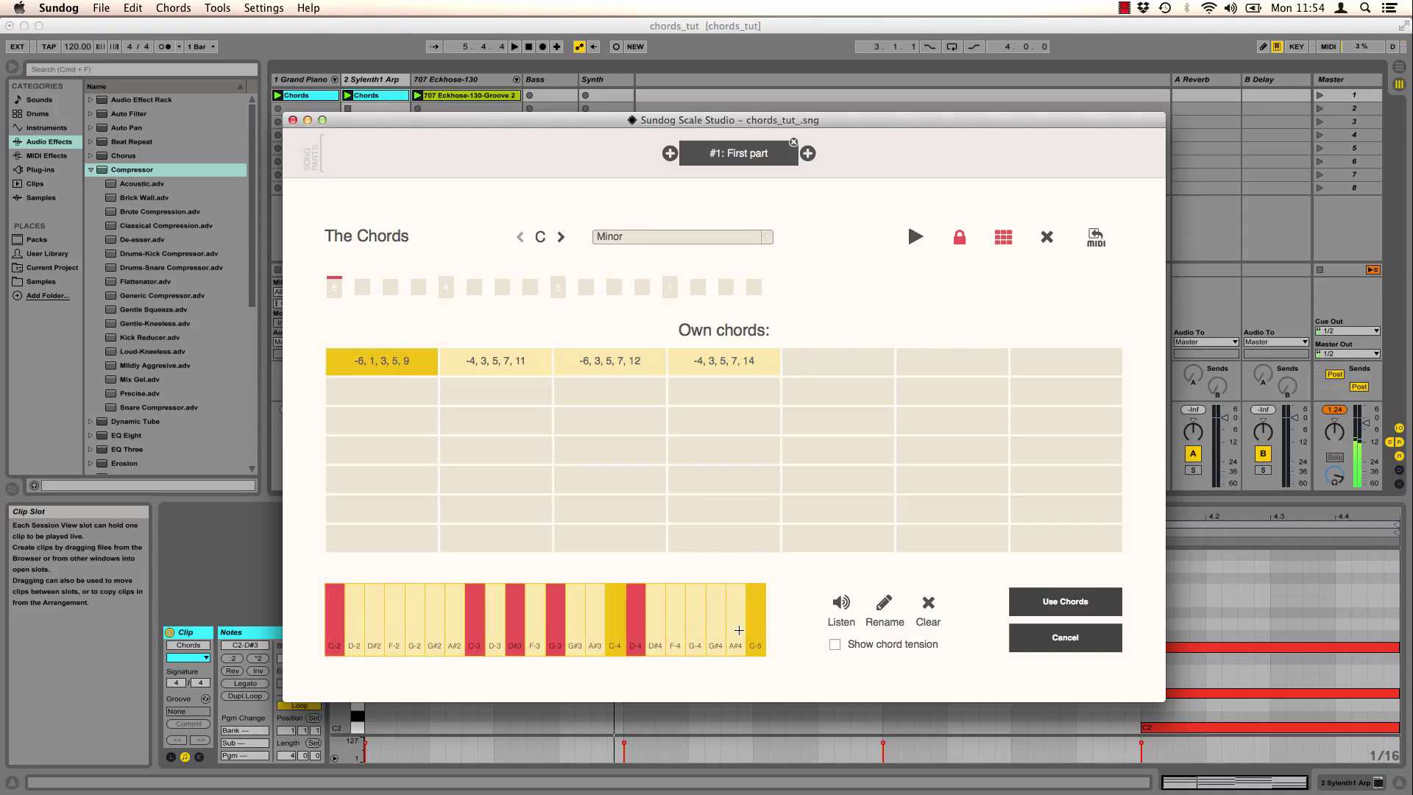
pyautogui.press('Right')
pyautogui.press('Right')
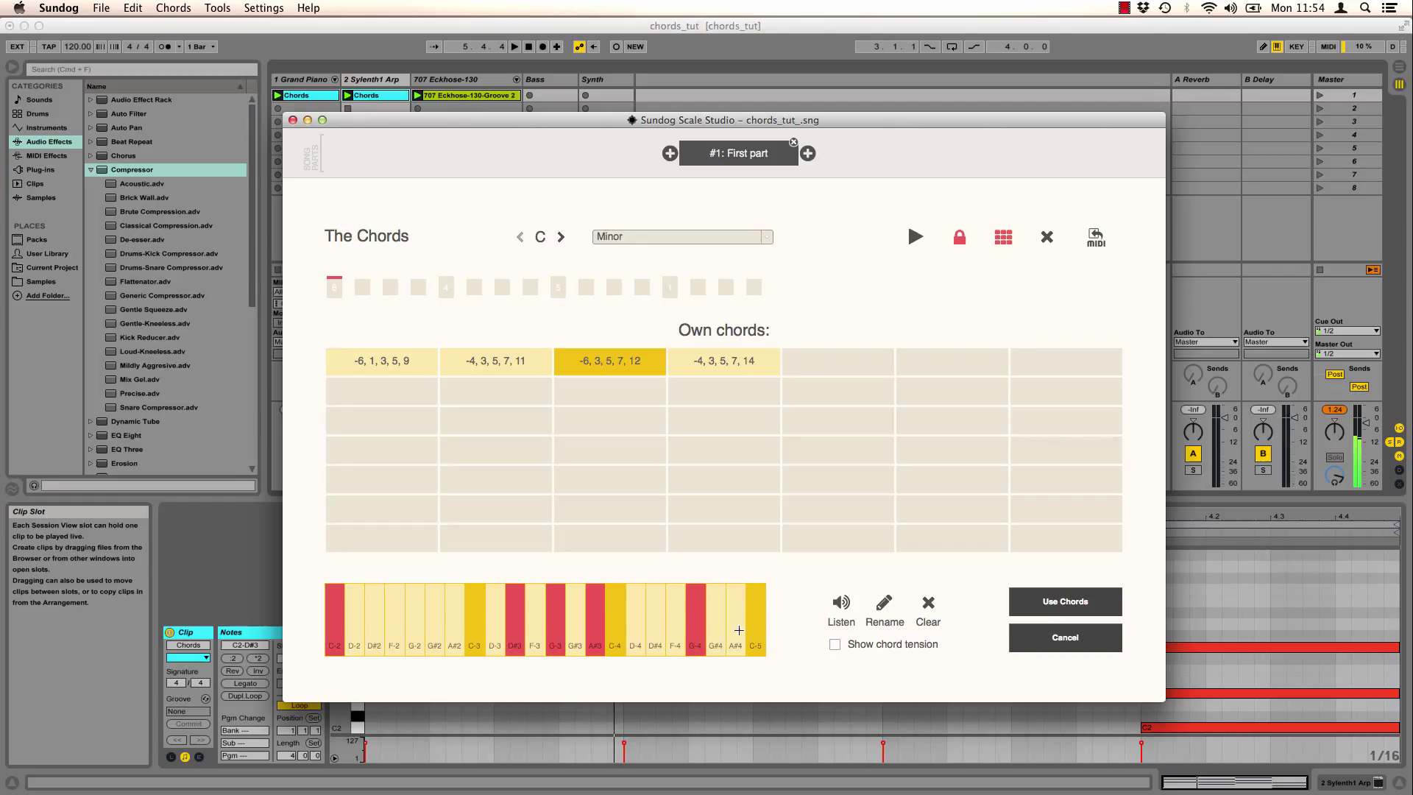
pyautogui.press('Right')
pyautogui.press('Left')
pyautogui.press('Left')
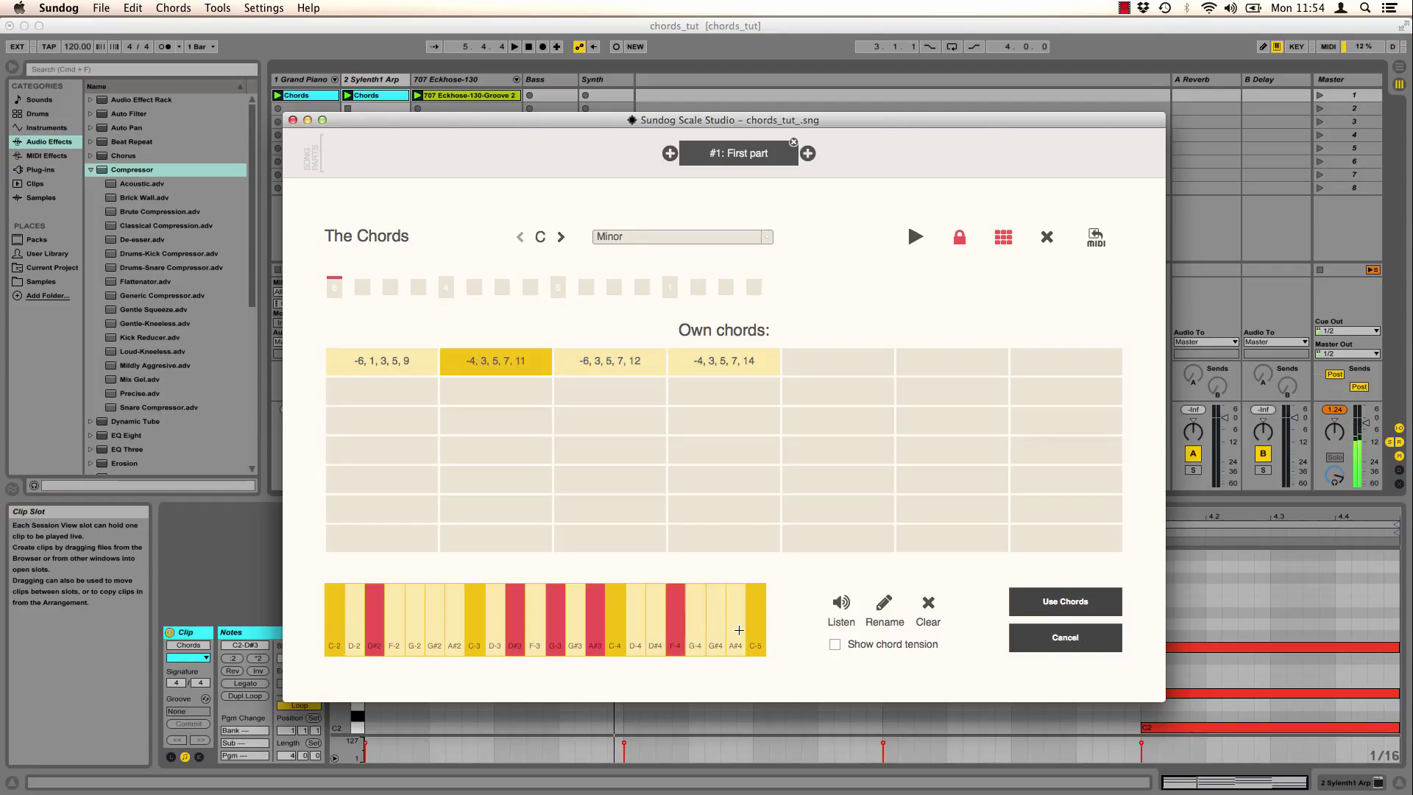
pyautogui.press('Right')
pyautogui.press('Right')
pyautogui.press('Right')
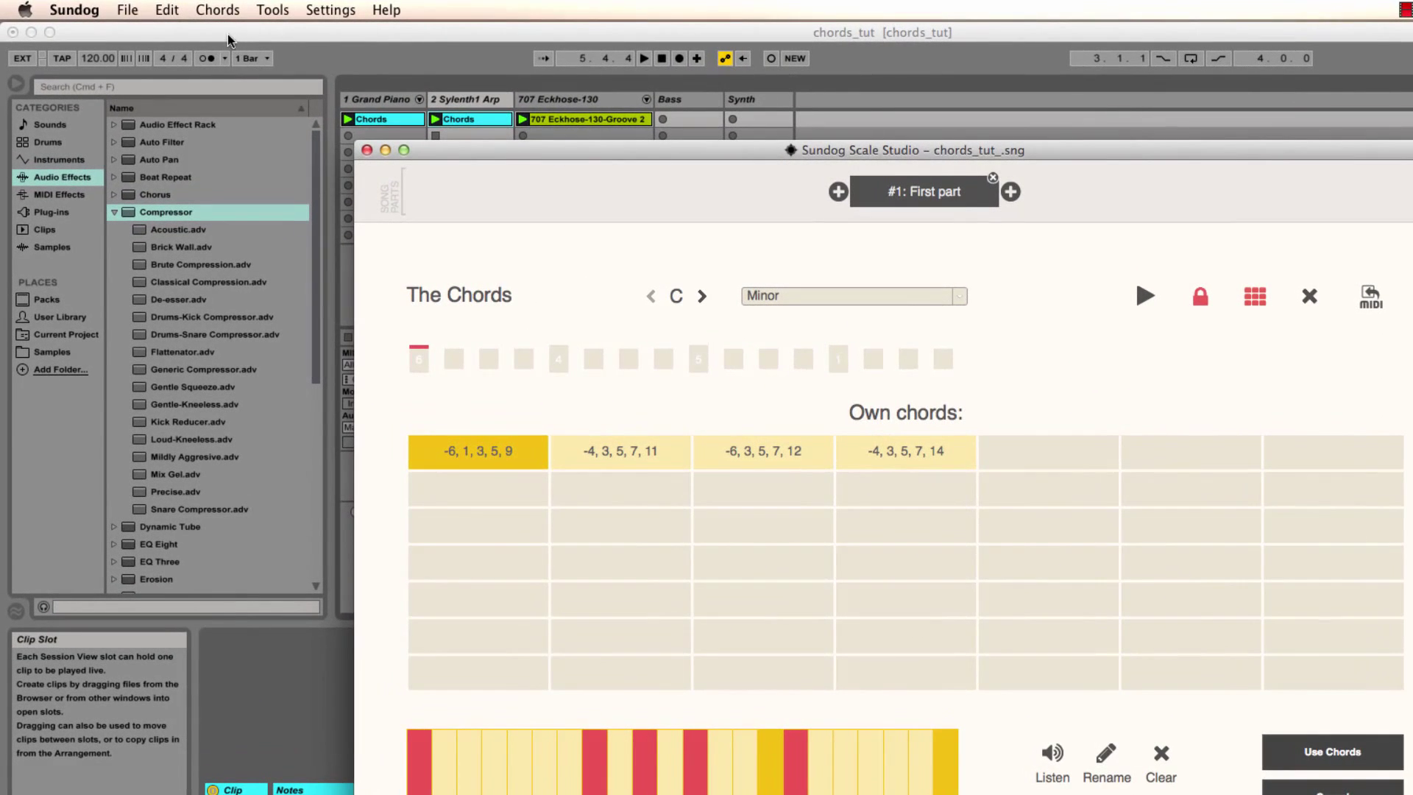
# Save the own chord collection as test.oc.
pyautogui.click(221, 12)
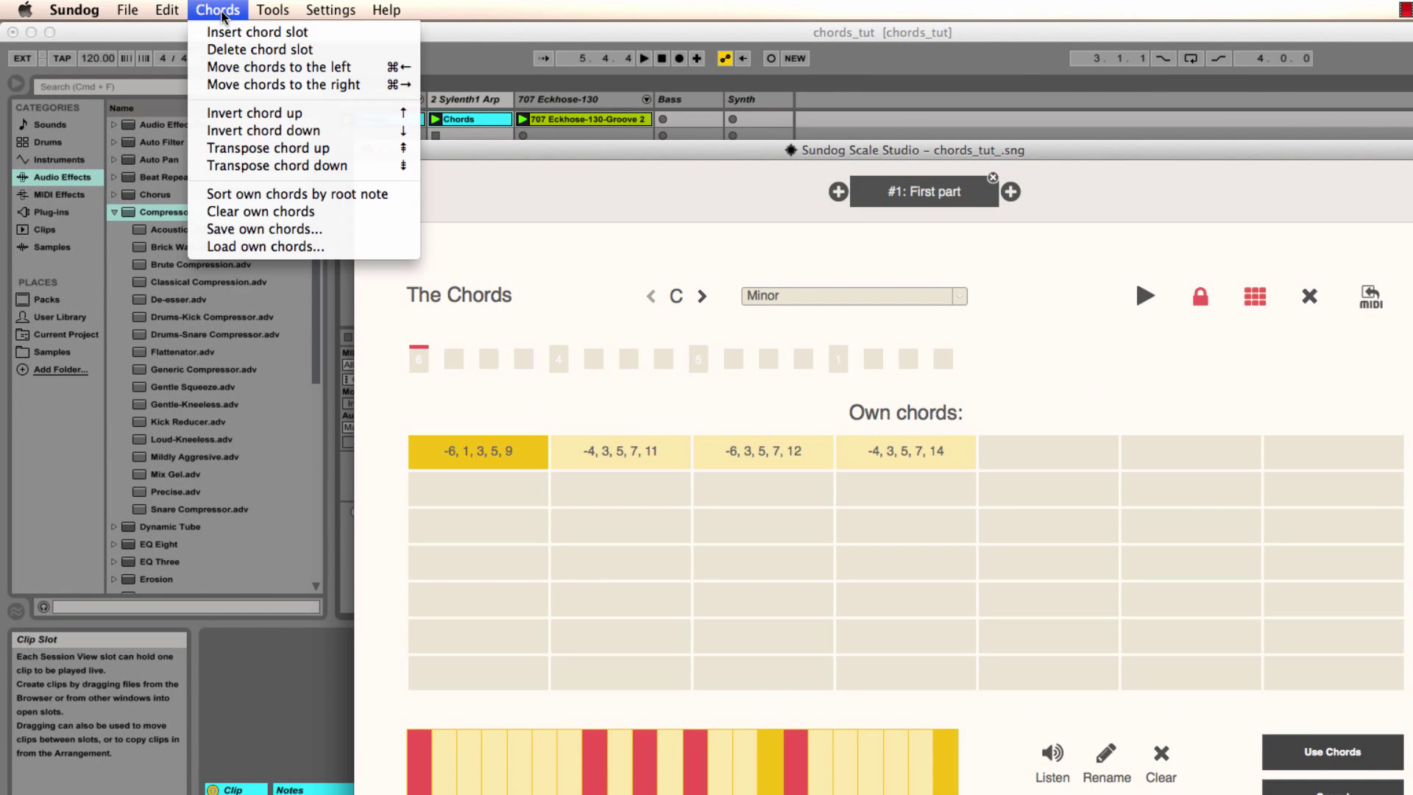
pyautogui.click(251, 230)
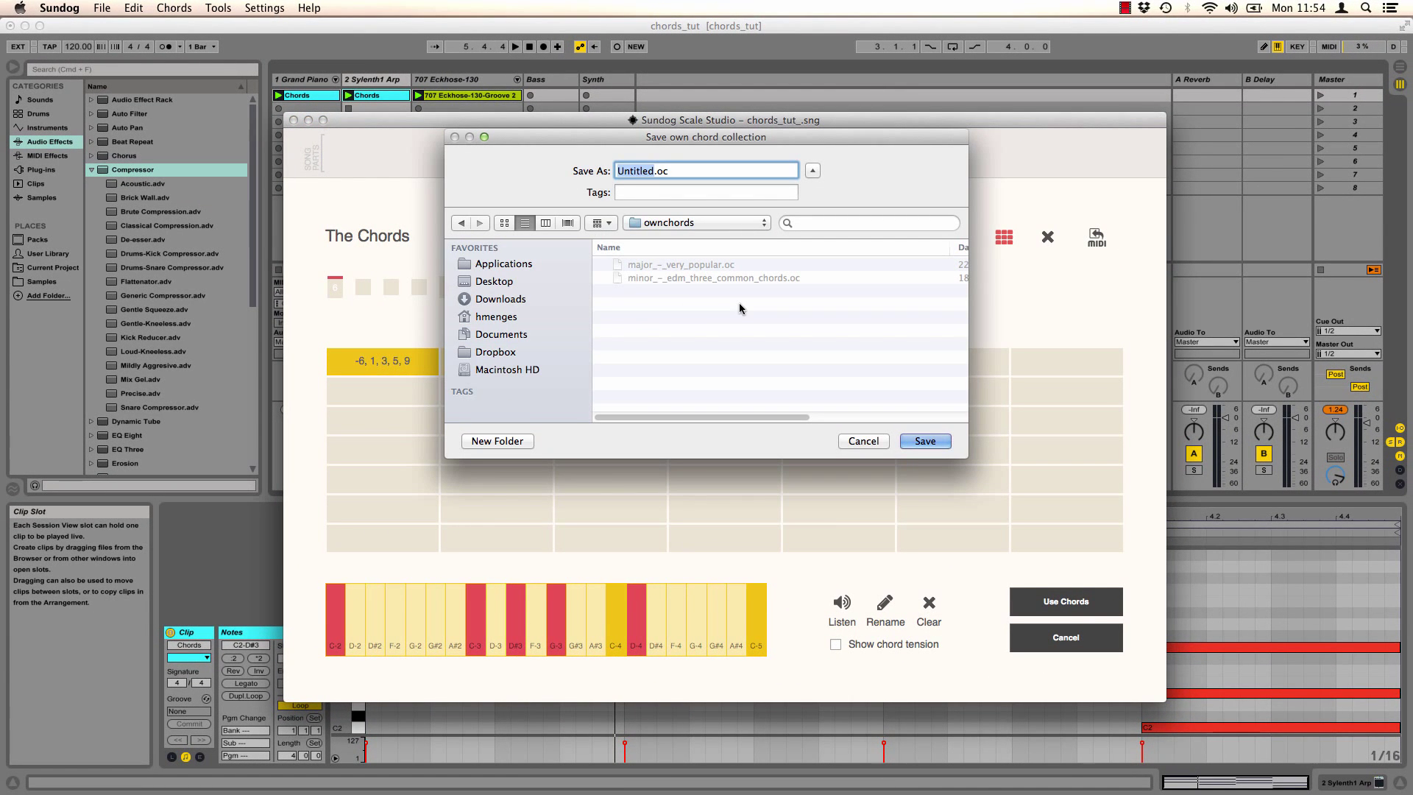
pyautogui.write('test')
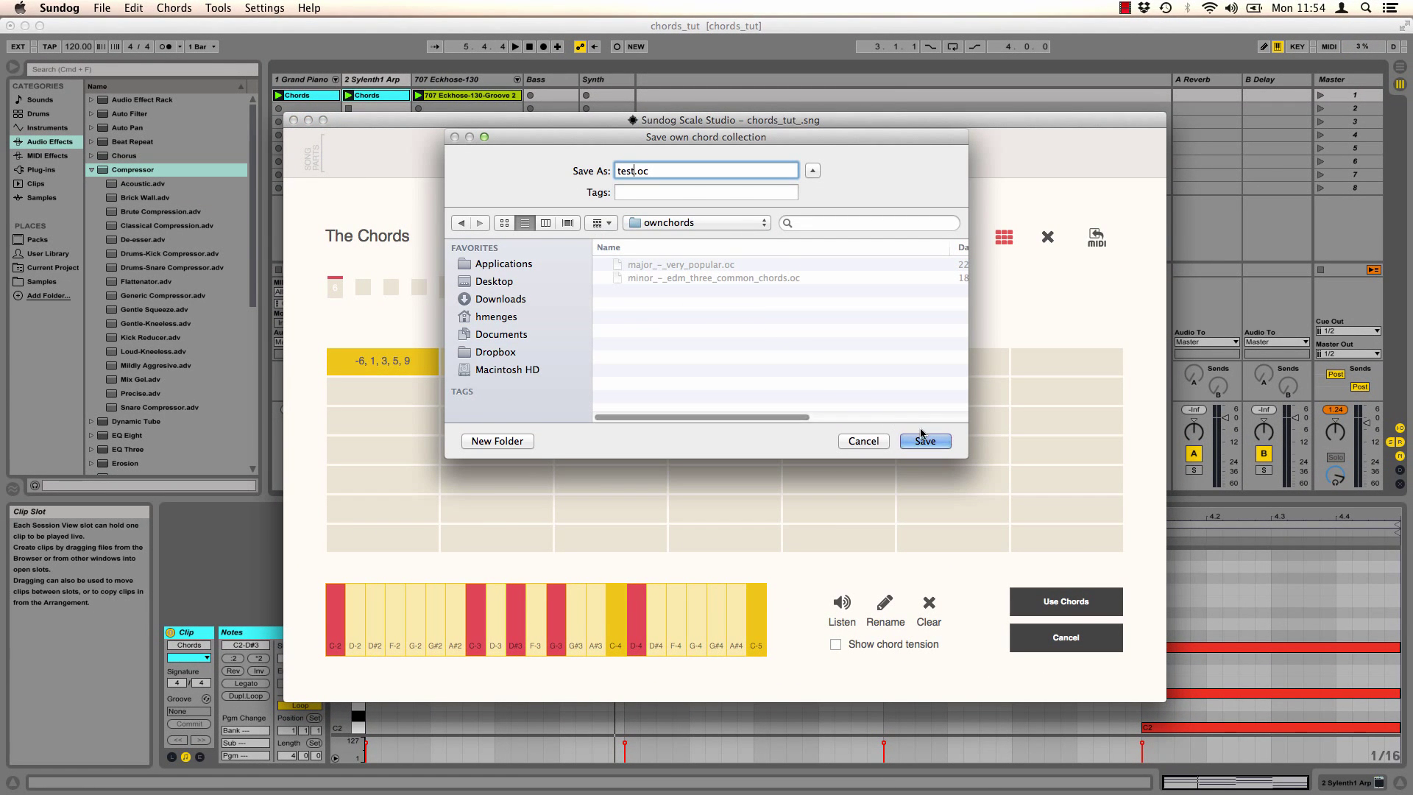
pyautogui.click(923, 440)
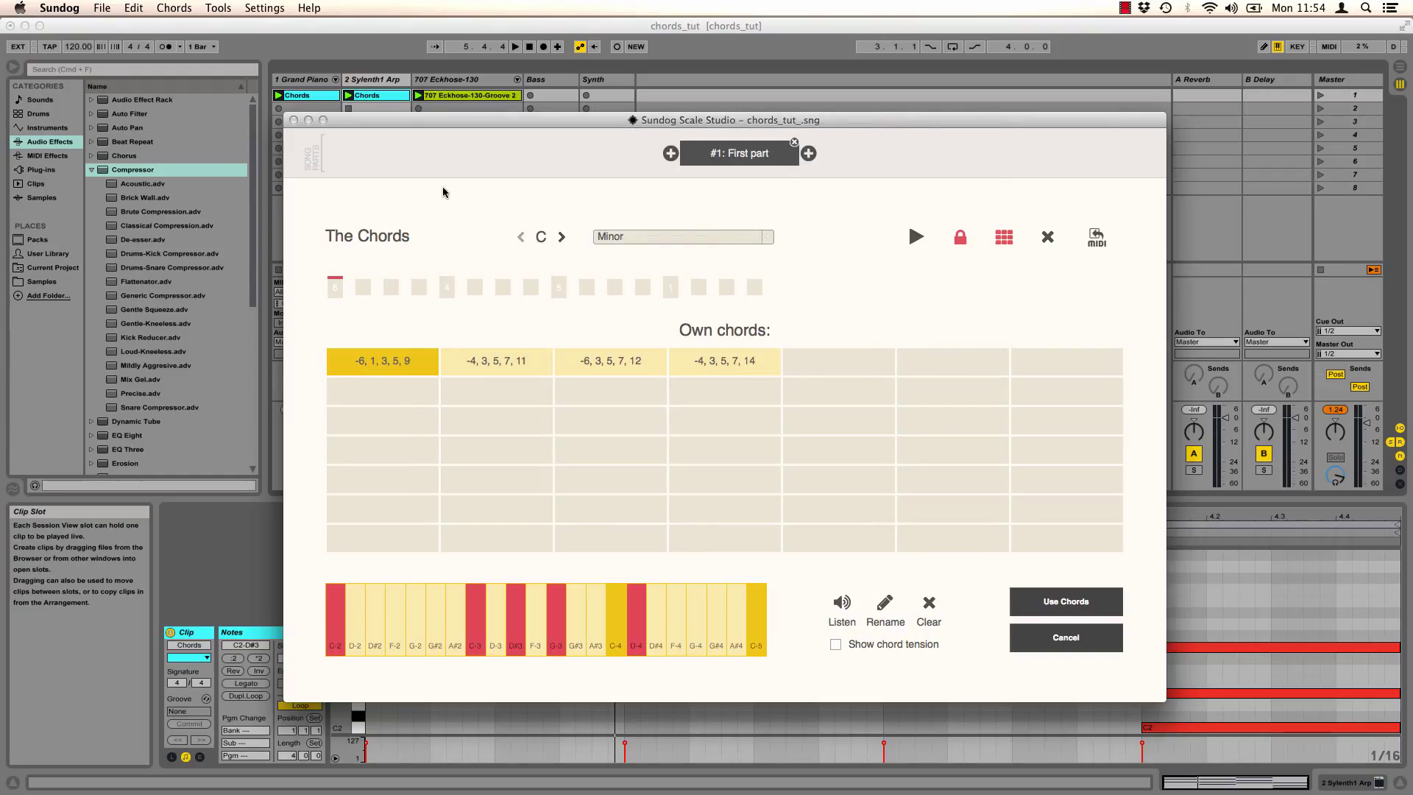
# Load the minor_-_edm_three_common_chords.oc collection.
pyautogui.click(181, 8)
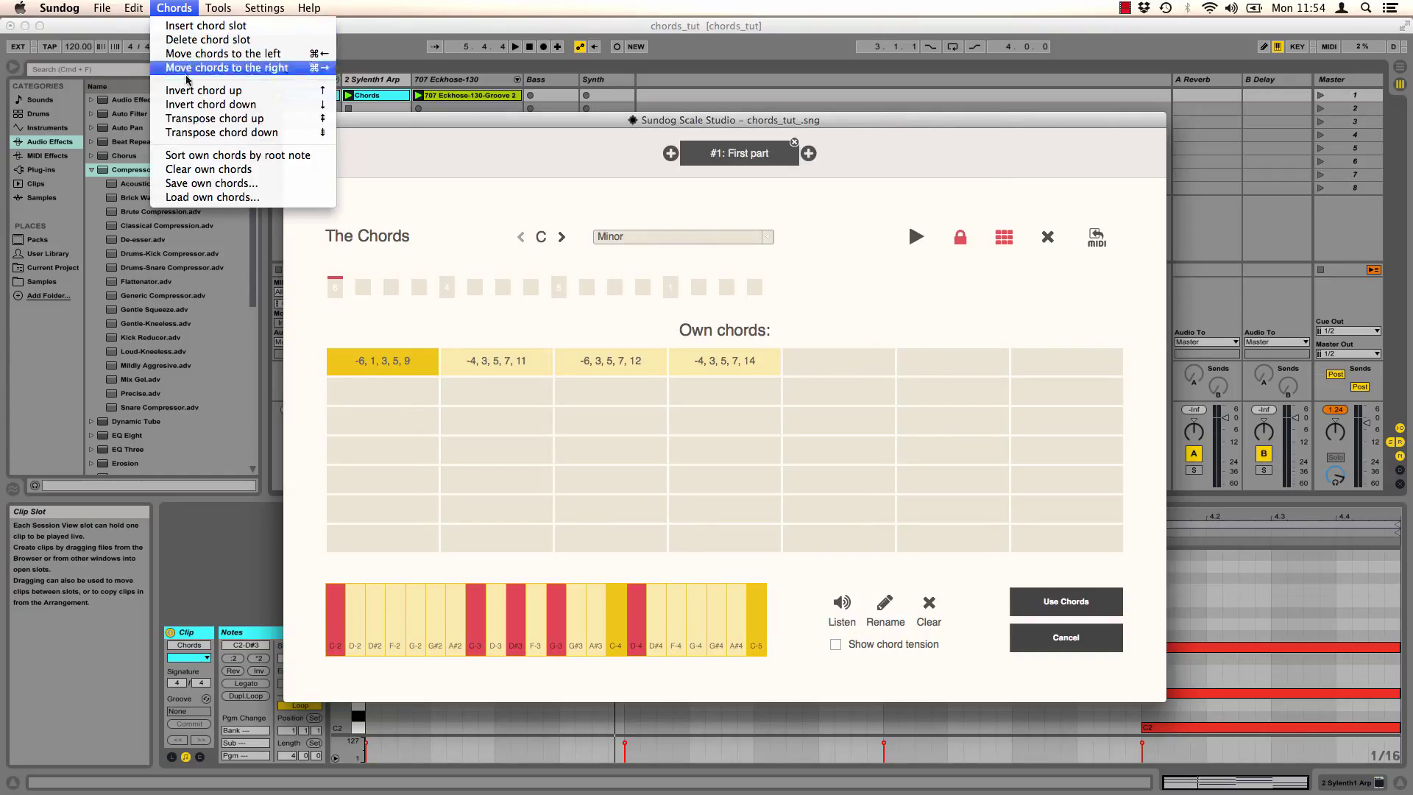
pyautogui.click(218, 198)
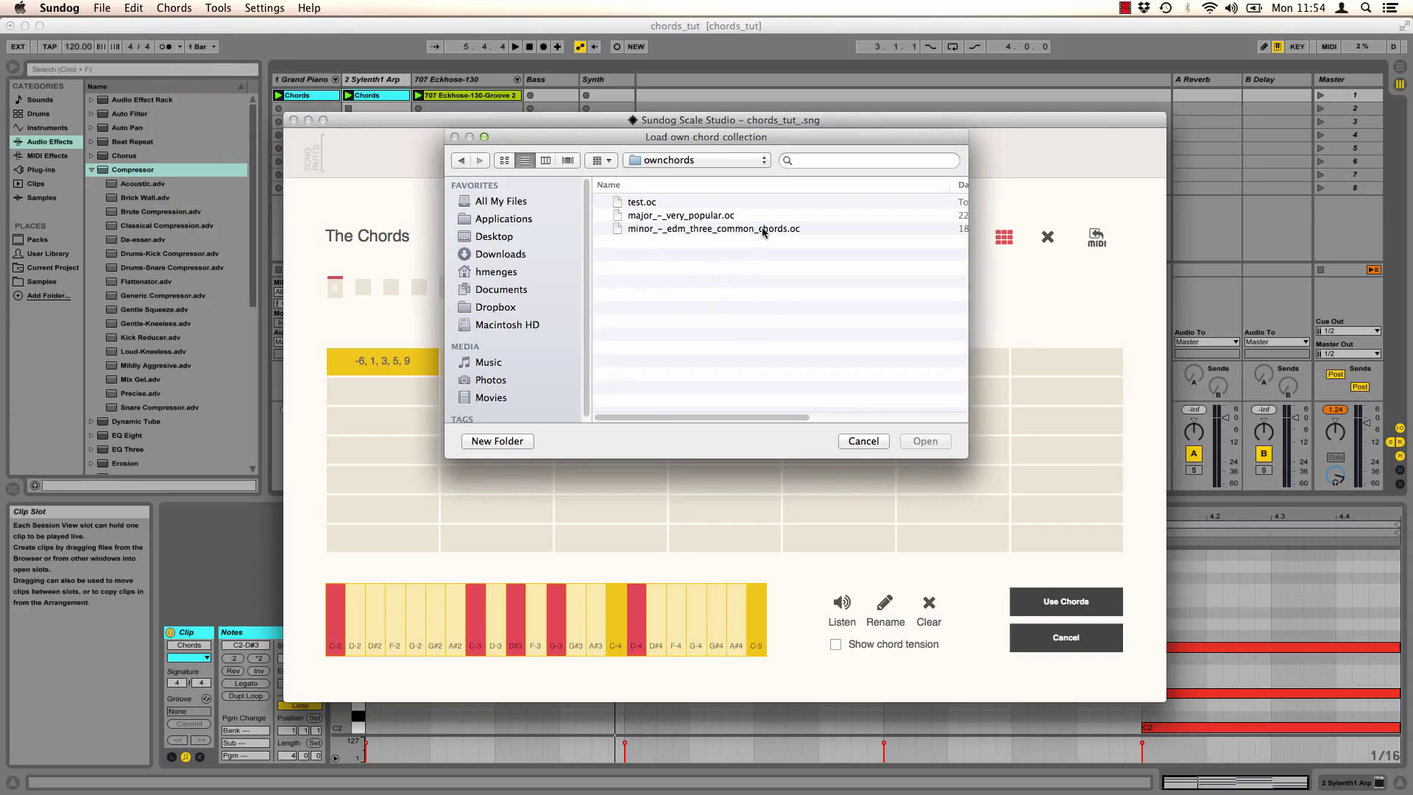
pyautogui.doubleClick(762, 229)
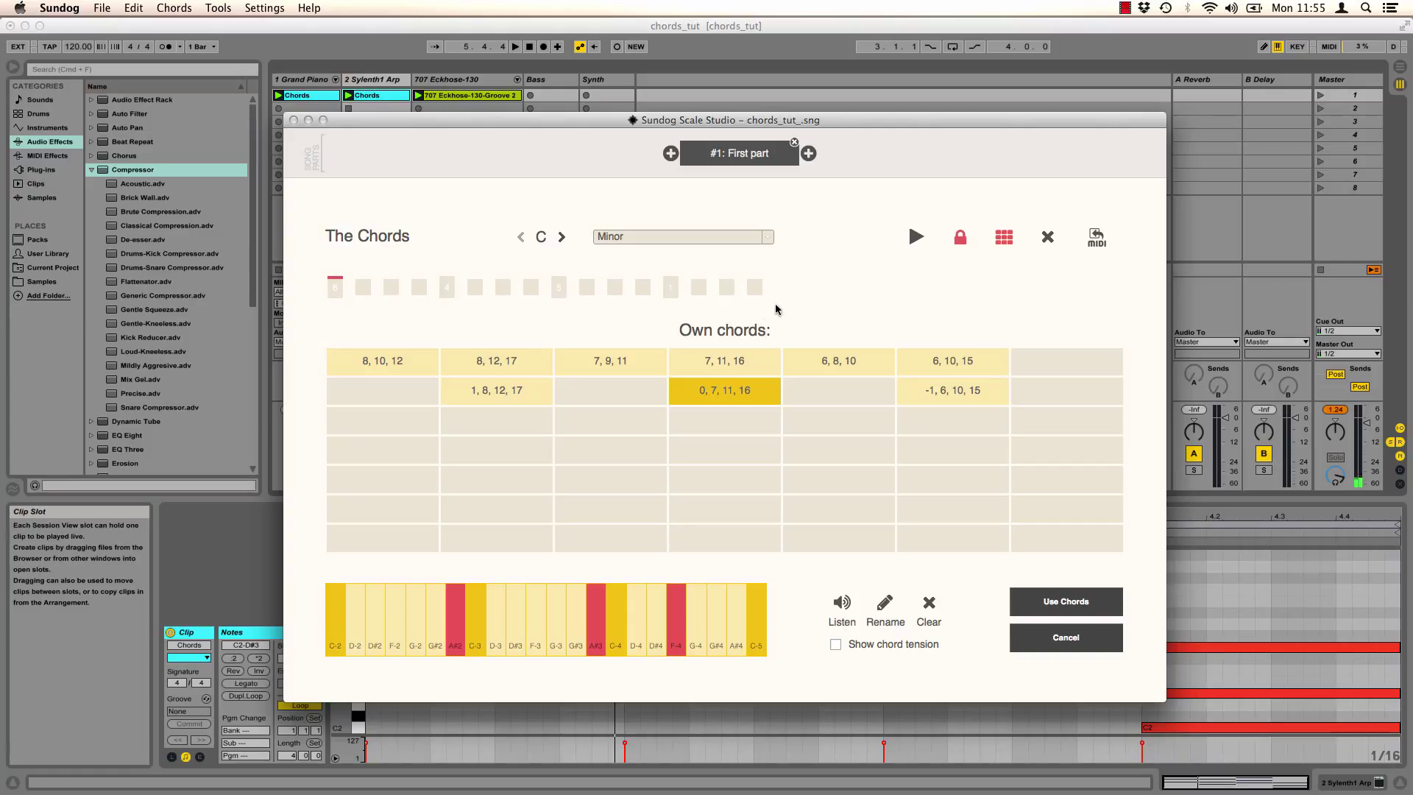
# Return to the chord grid and revoice Cmin (i) by replacing D#3 with D#4.
pyautogui.click(1005, 239)
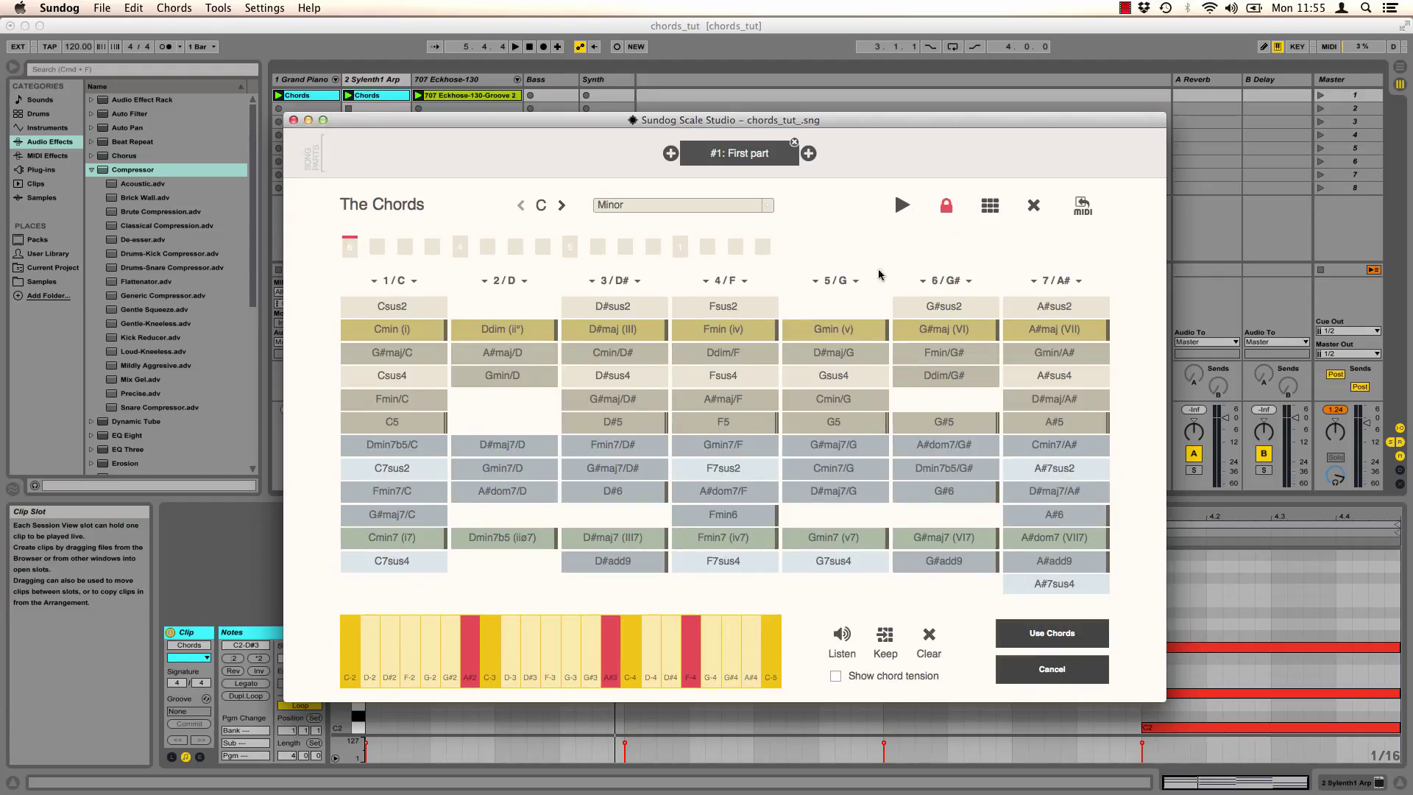
pyautogui.click(395, 334)
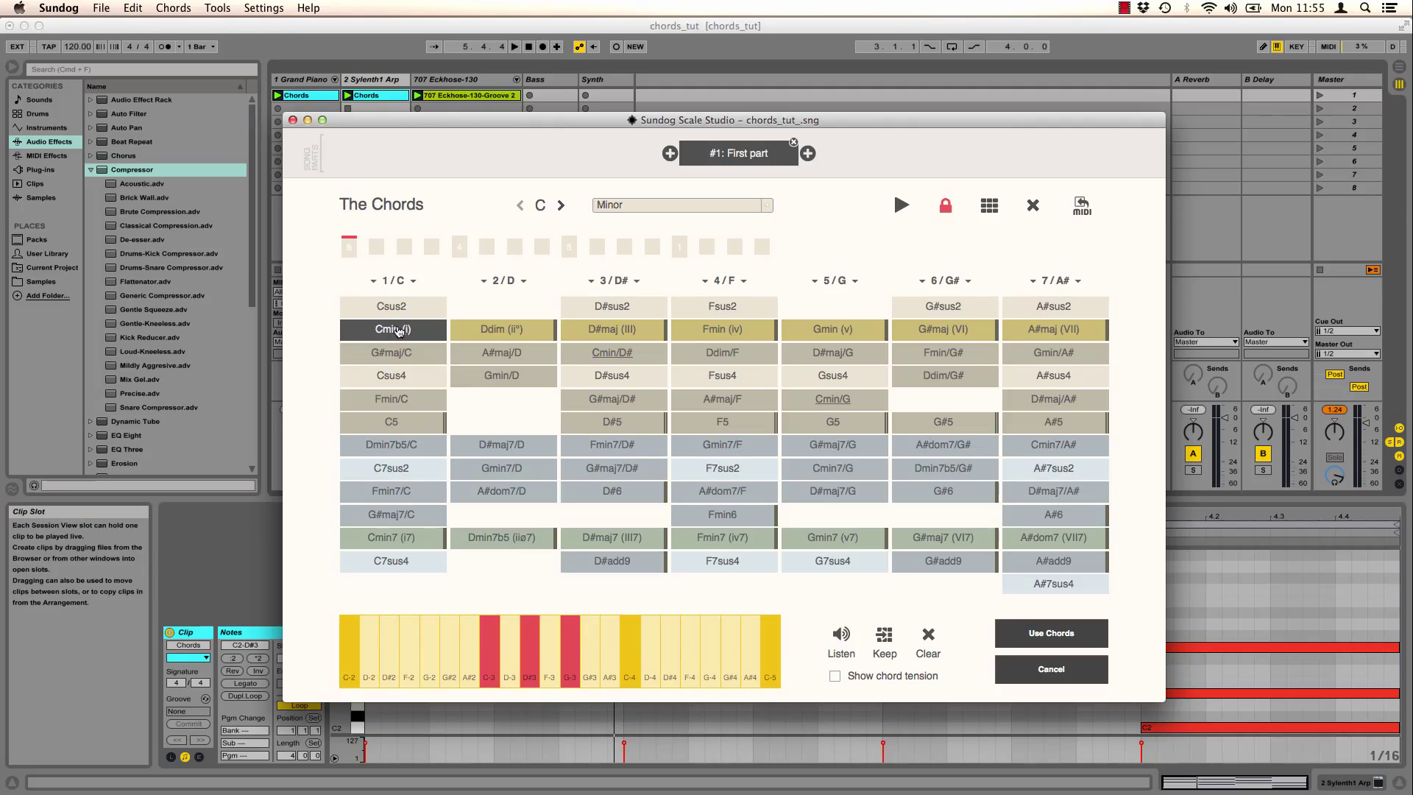
pyautogui.click(396, 331)
pyautogui.click(530, 636)
pyautogui.click(675, 653)
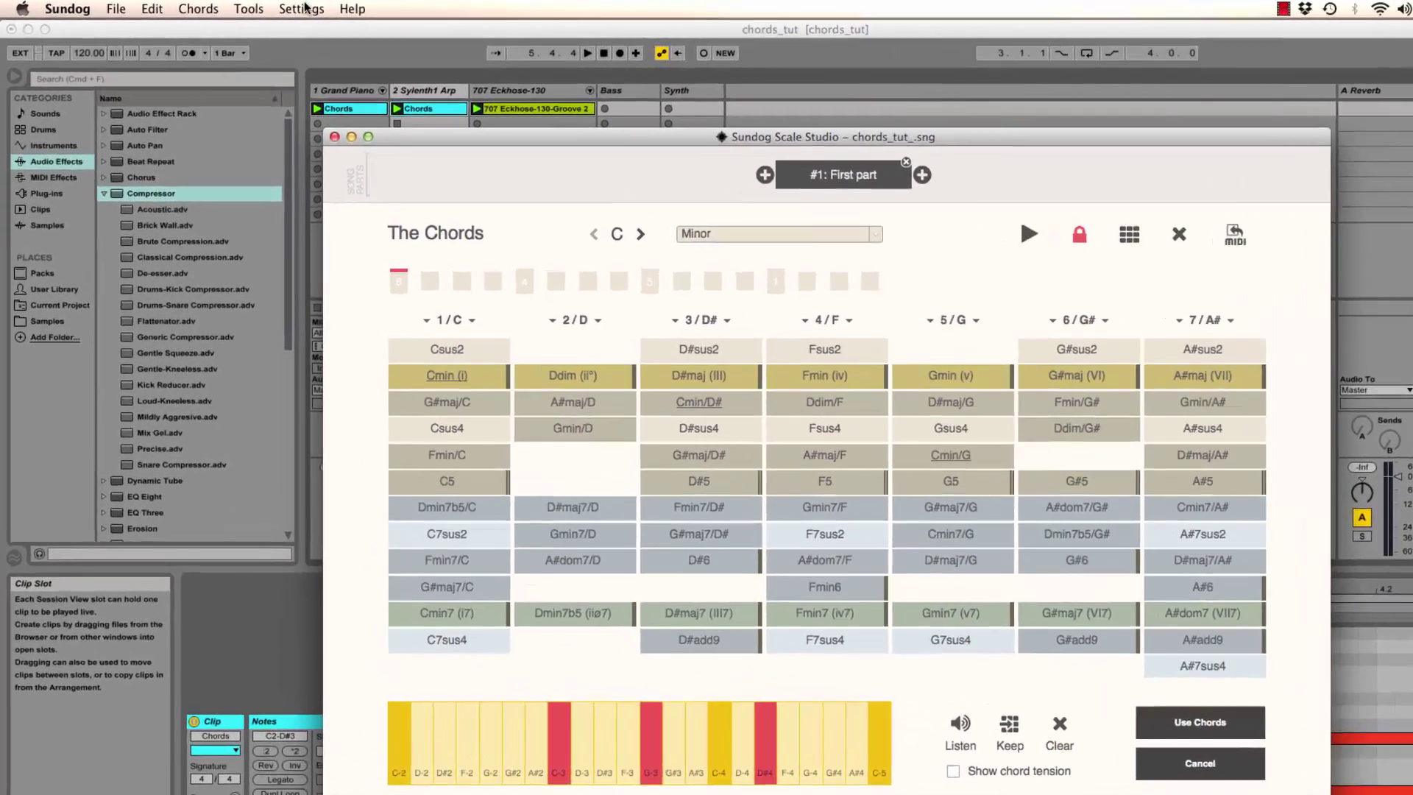
# Enable chord mods in Settings, then edit the left chord mod.
pyautogui.click(303, 9)
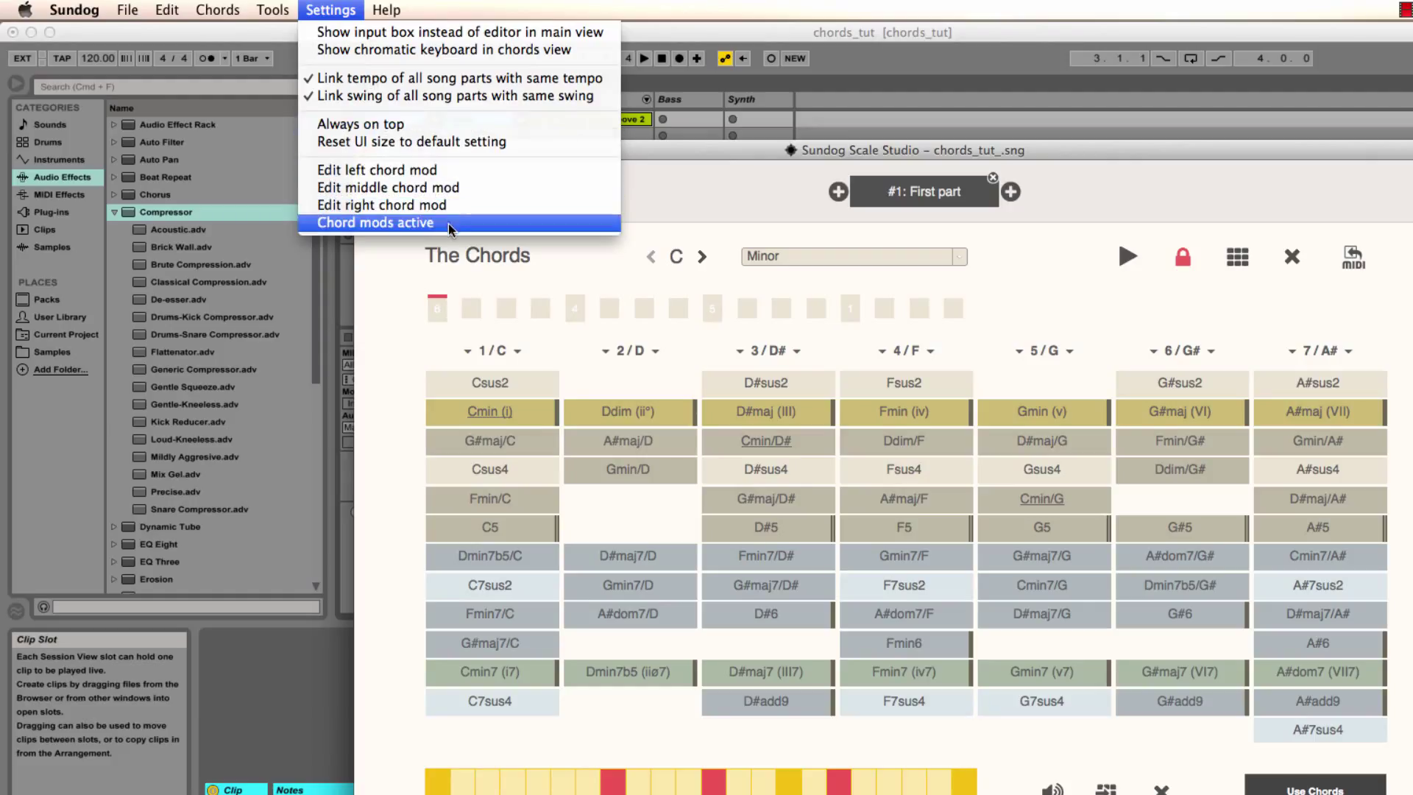
pyautogui.click(448, 223)
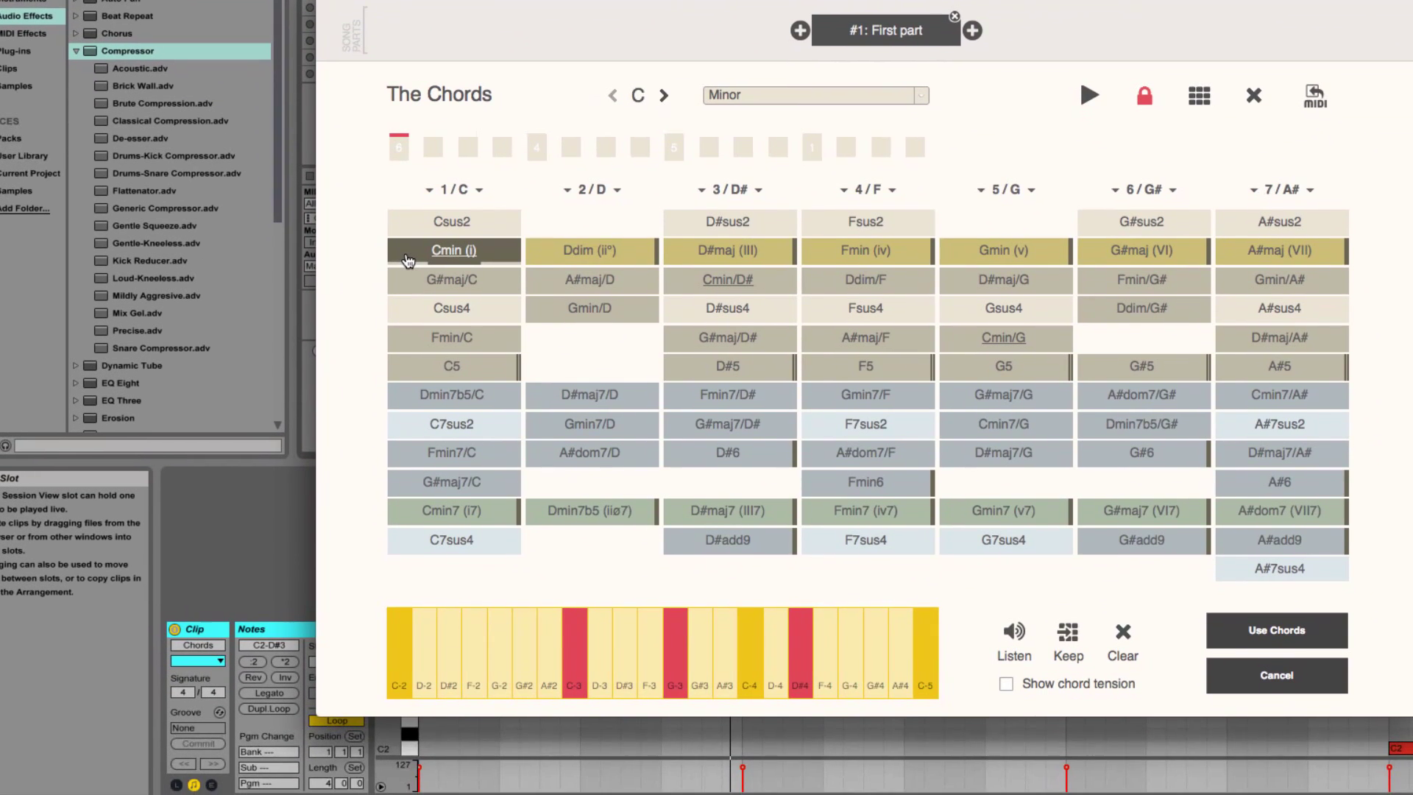
pyautogui.scroll(-2, 409, 259)
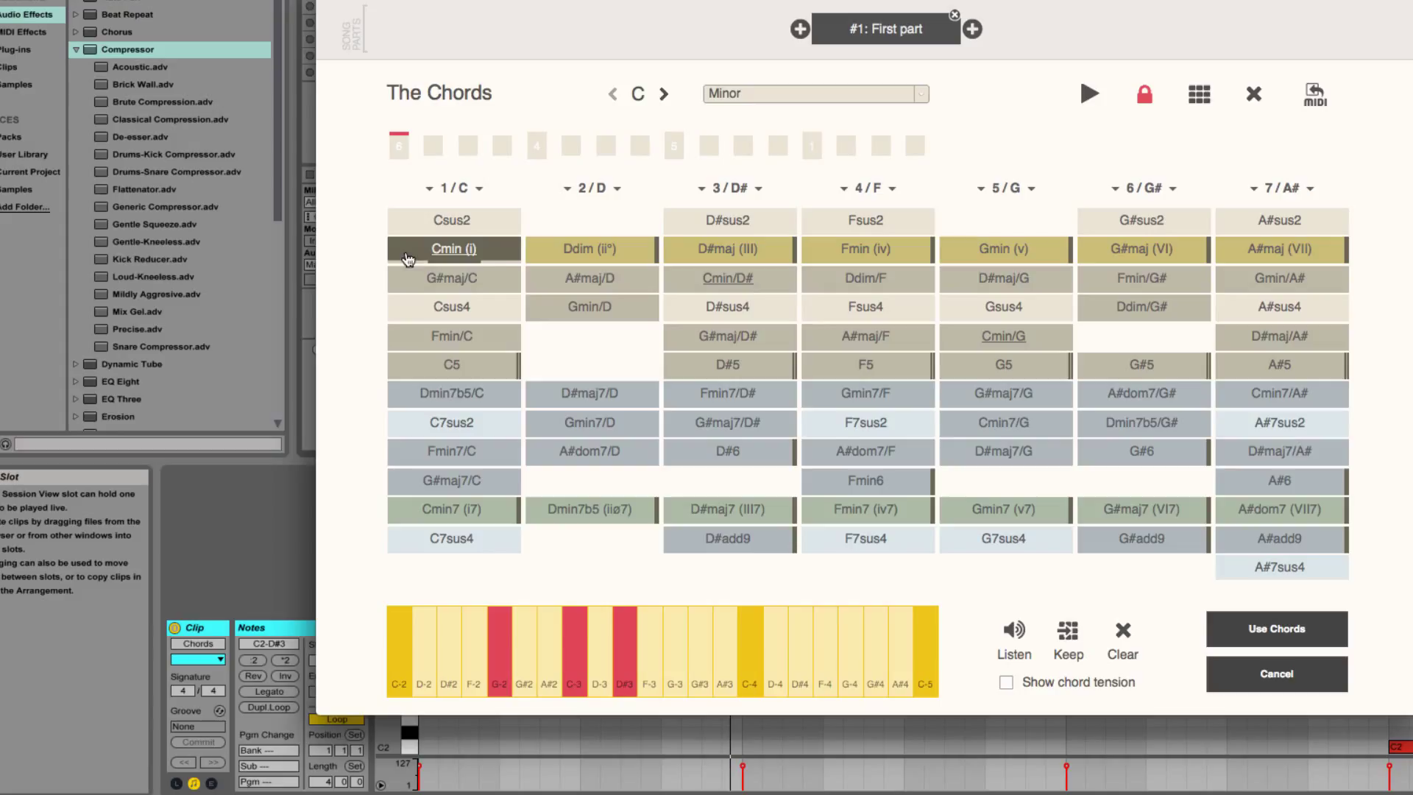
pyautogui.scroll(-1, 498, 259)
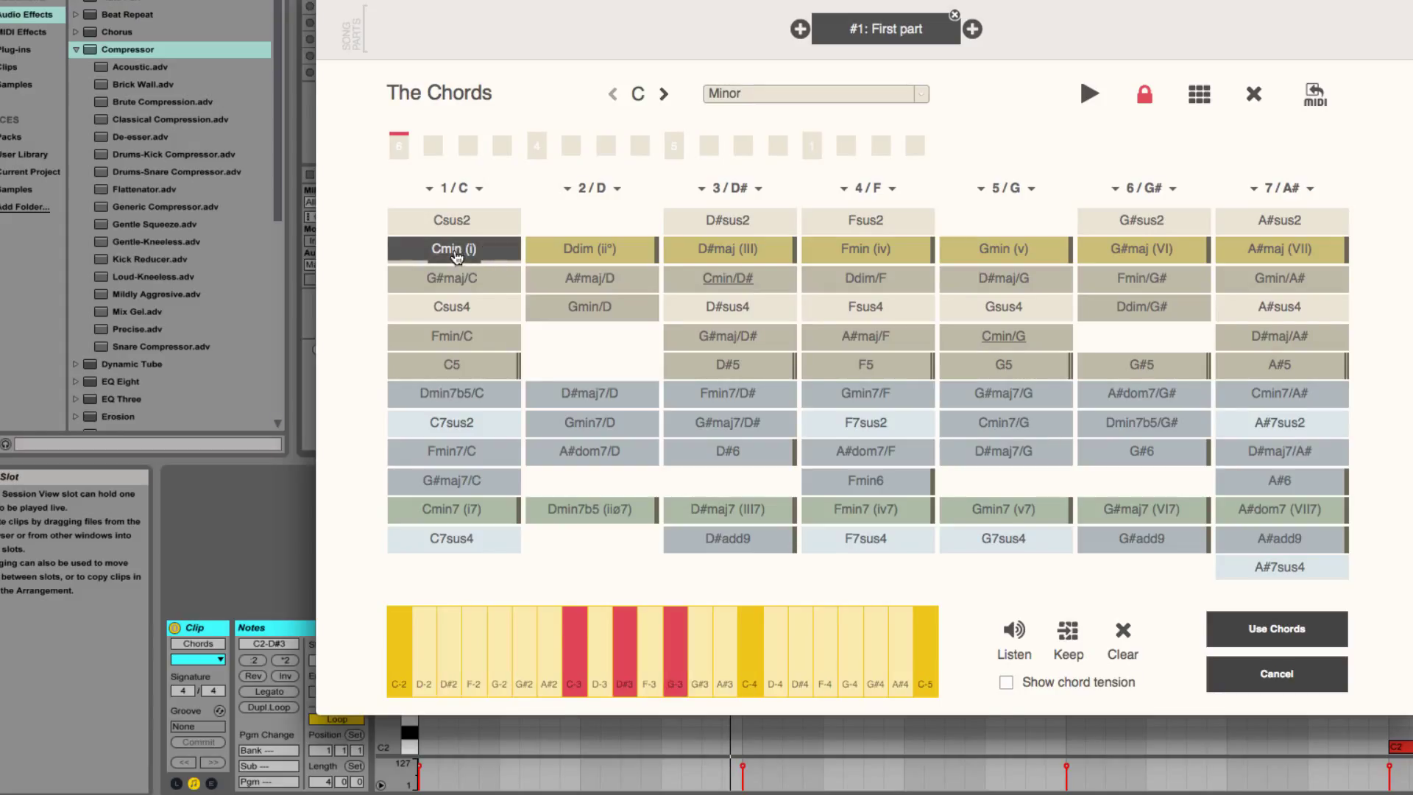
pyautogui.scroll(1, 471, 254)
pyautogui.scroll(-1, 491, 257)
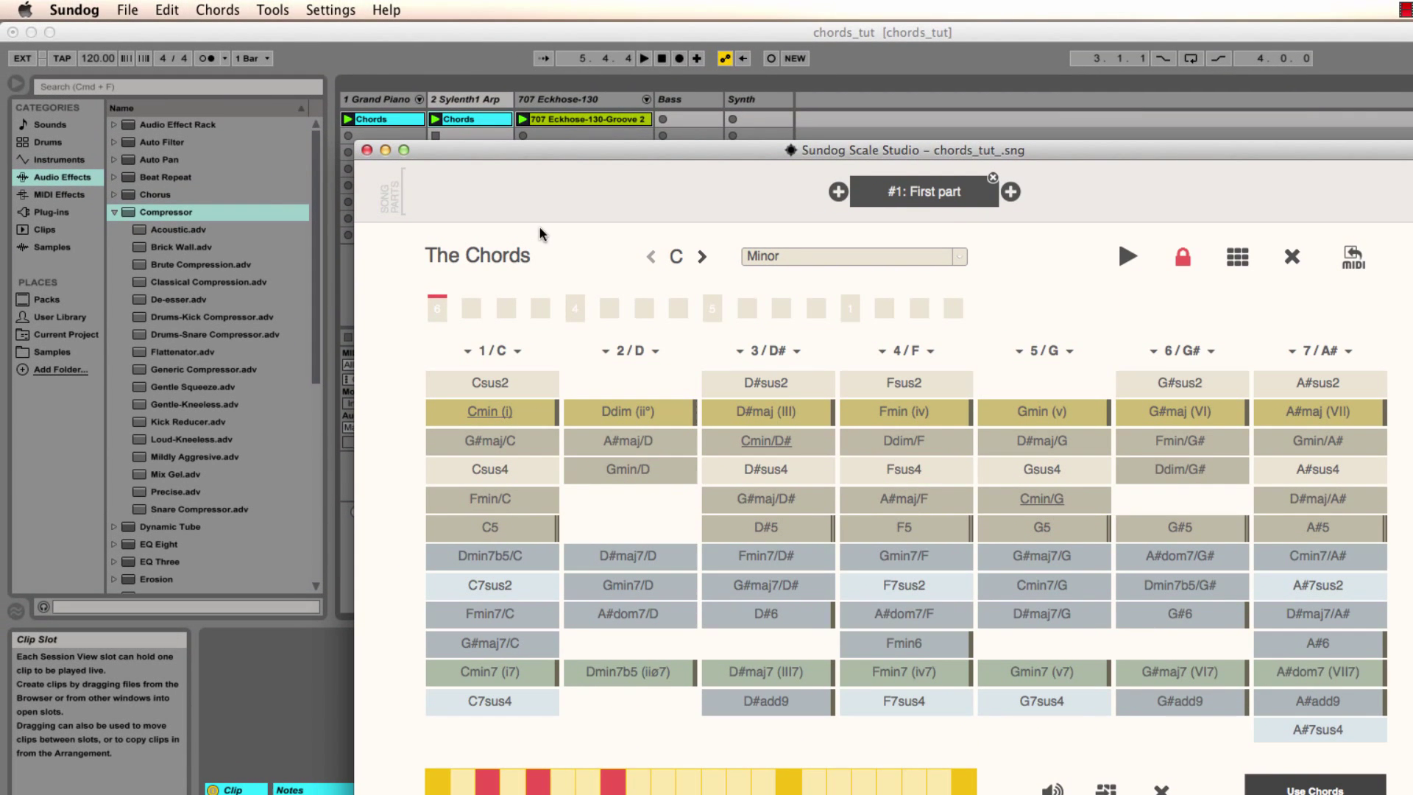
pyautogui.click(330, 11)
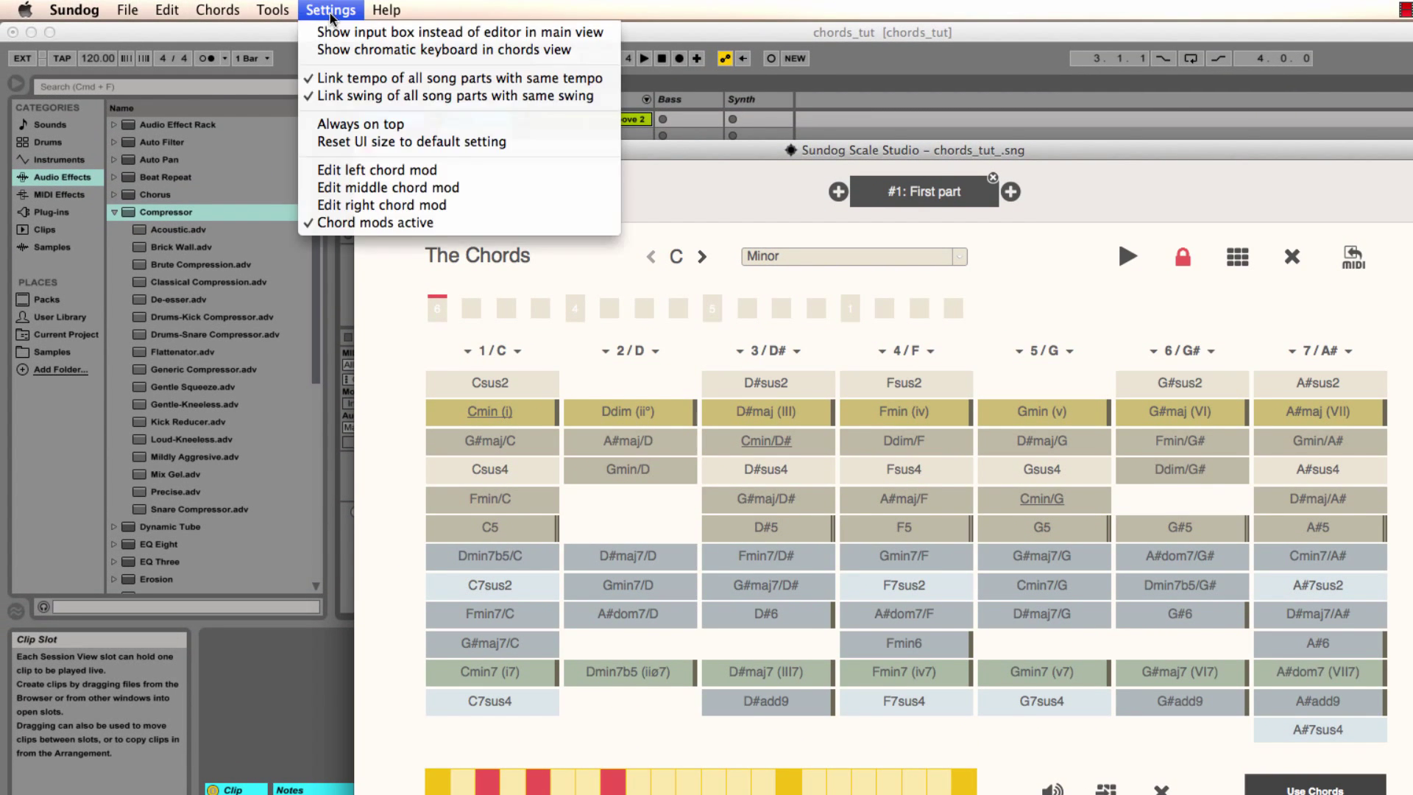
pyautogui.click(437, 170)
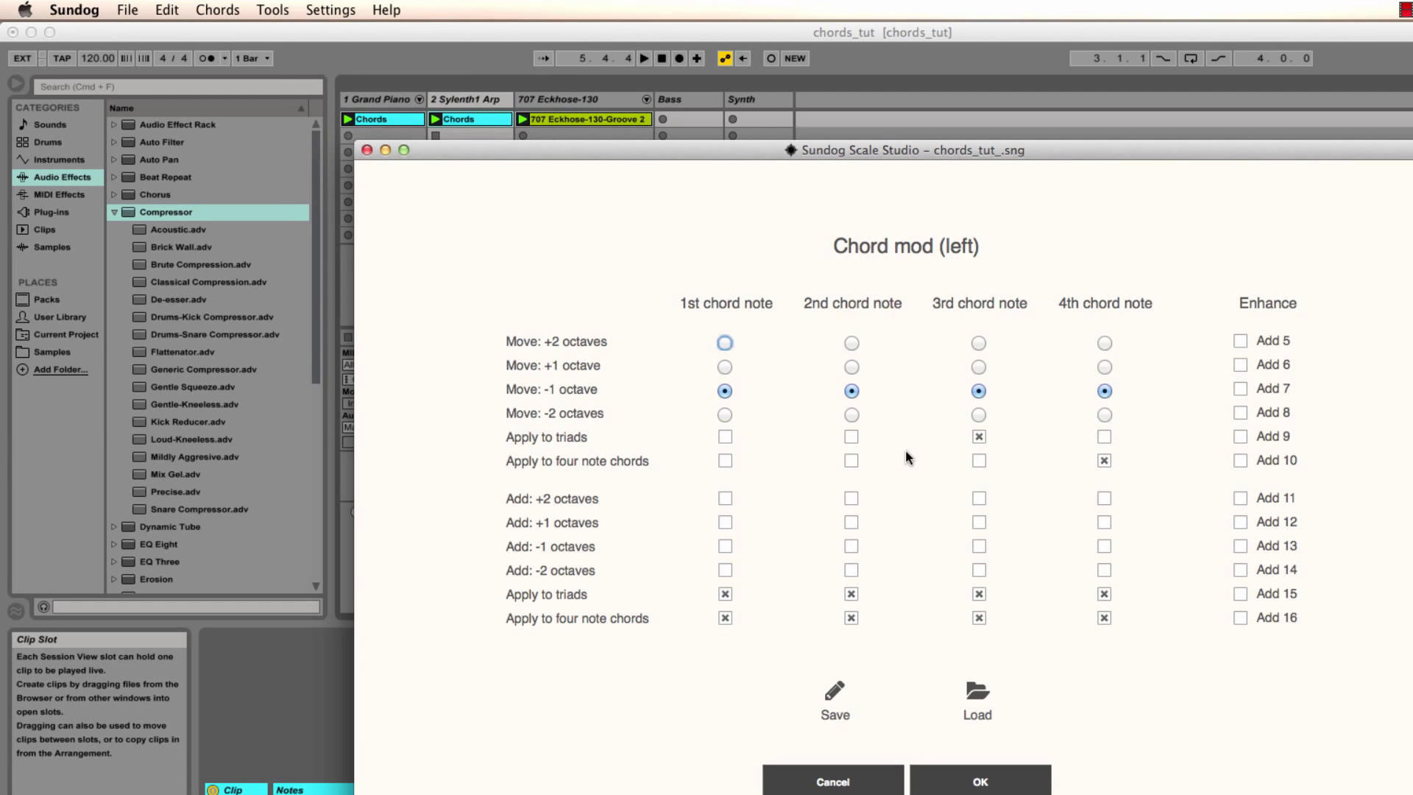
# Untick the 3rd note's triad and 4th note's four-note Apply boxes in the left chord mod.
pyautogui.click(978, 437)
pyautogui.click(1103, 460)
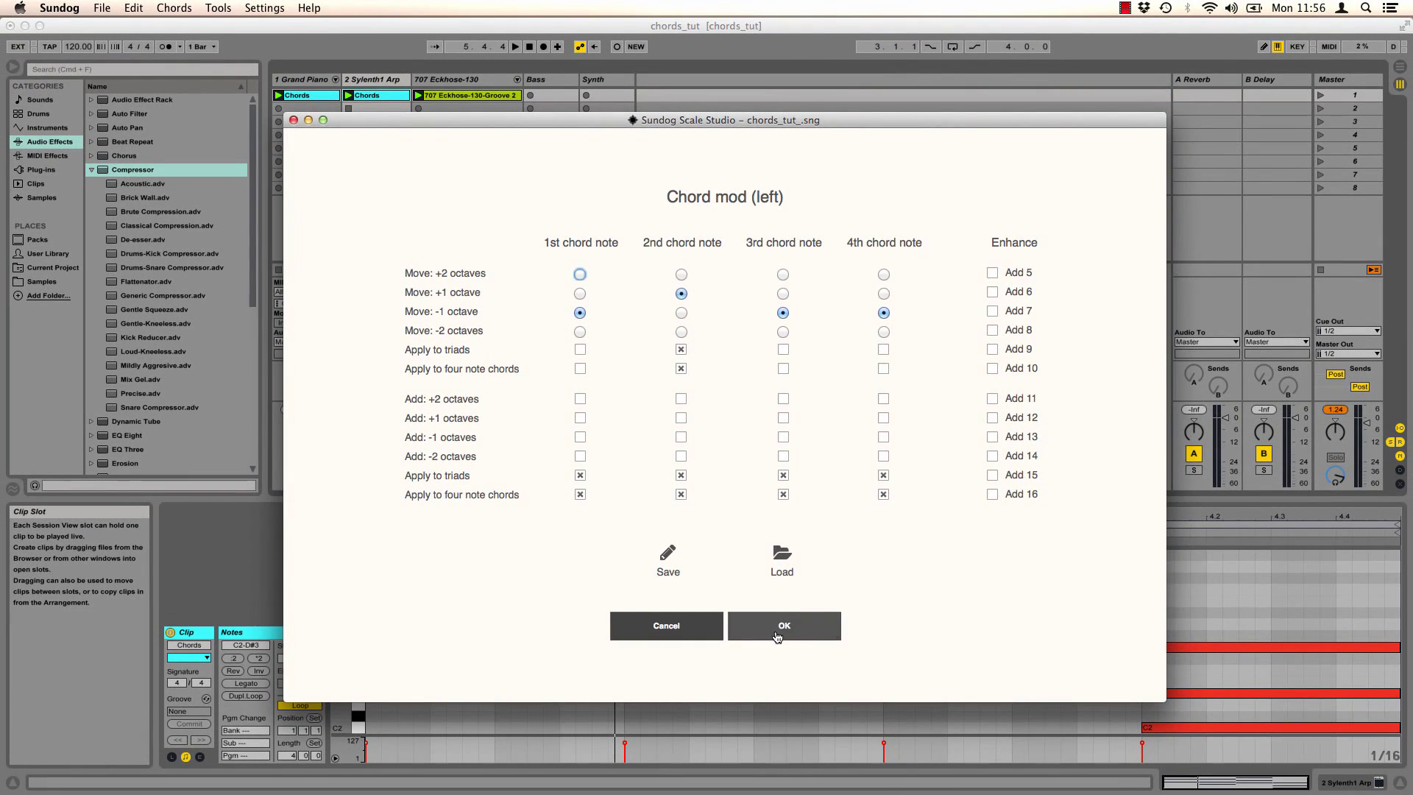
# Confirm the left chord mod and audition Cmin, Fmin and Gmin, with Gmin sounding G3, D4, A#4.
pyautogui.click(778, 628)
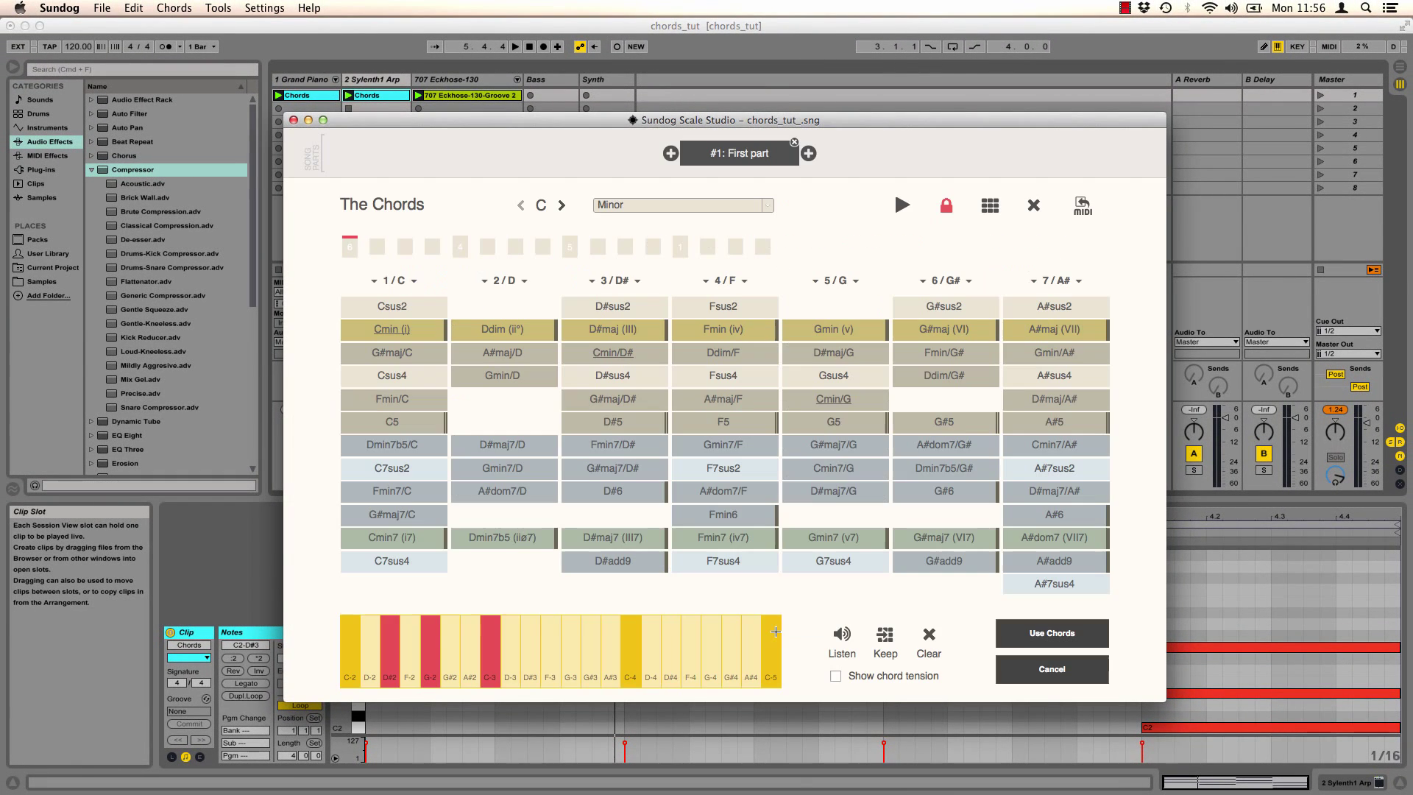
pyautogui.click(393, 329)
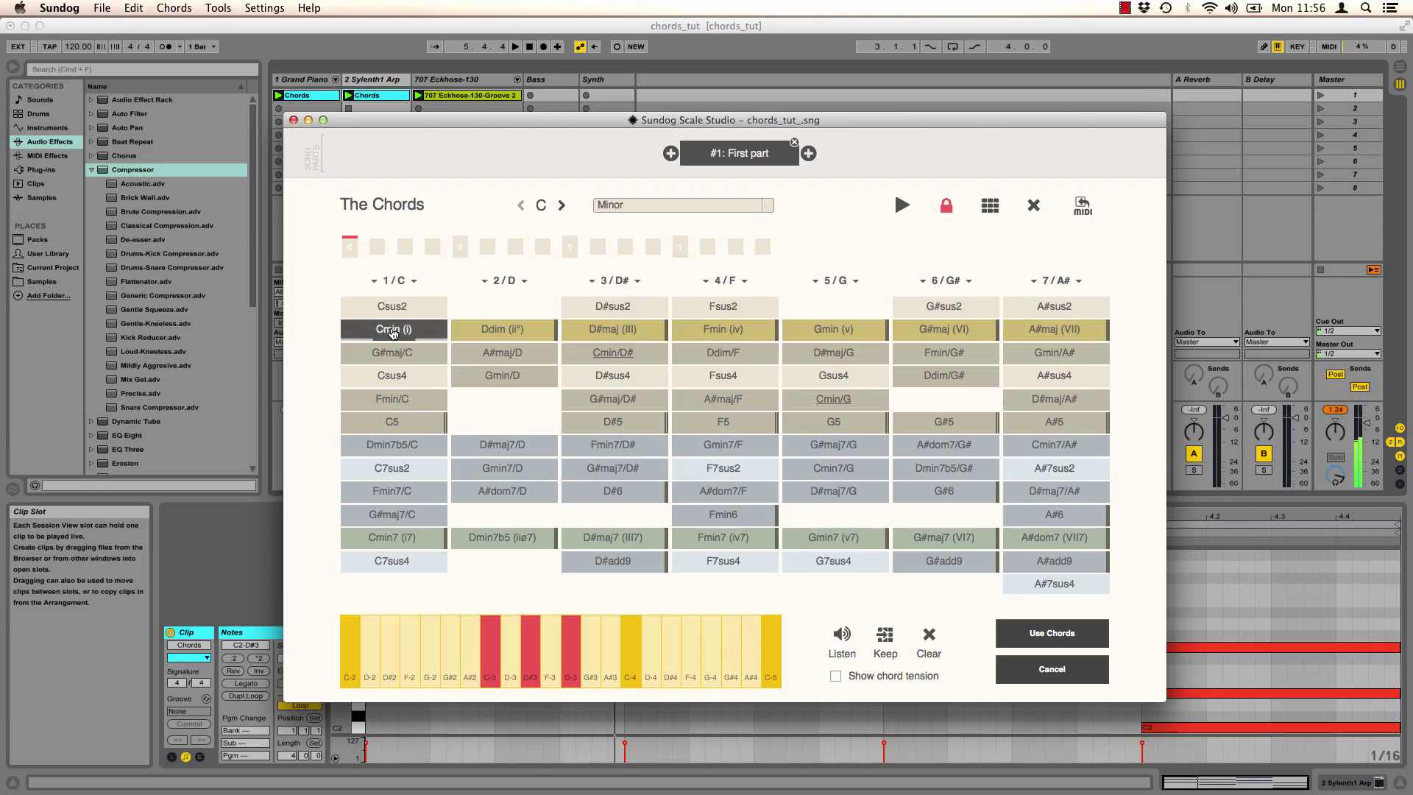
pyautogui.click(355, 334)
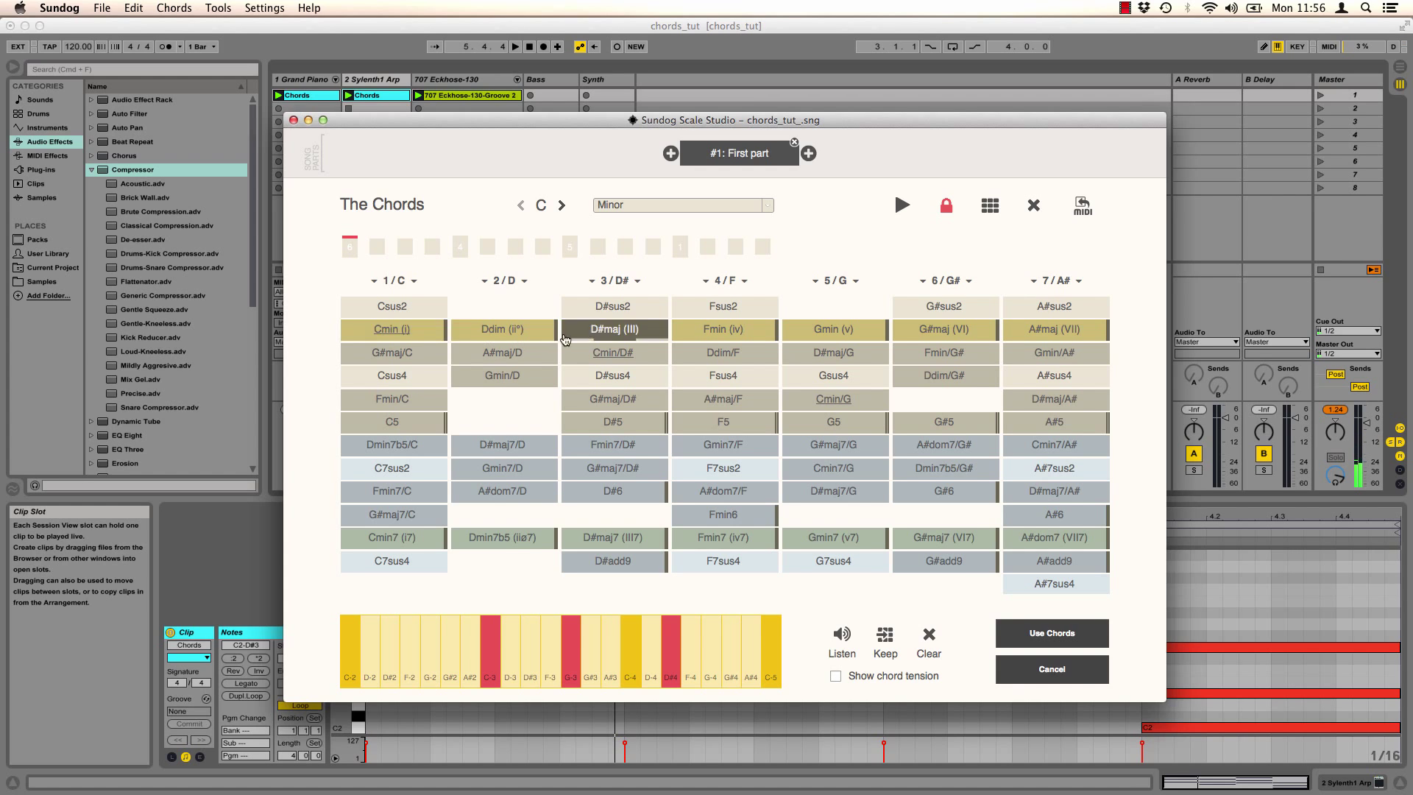
pyautogui.click(721, 336)
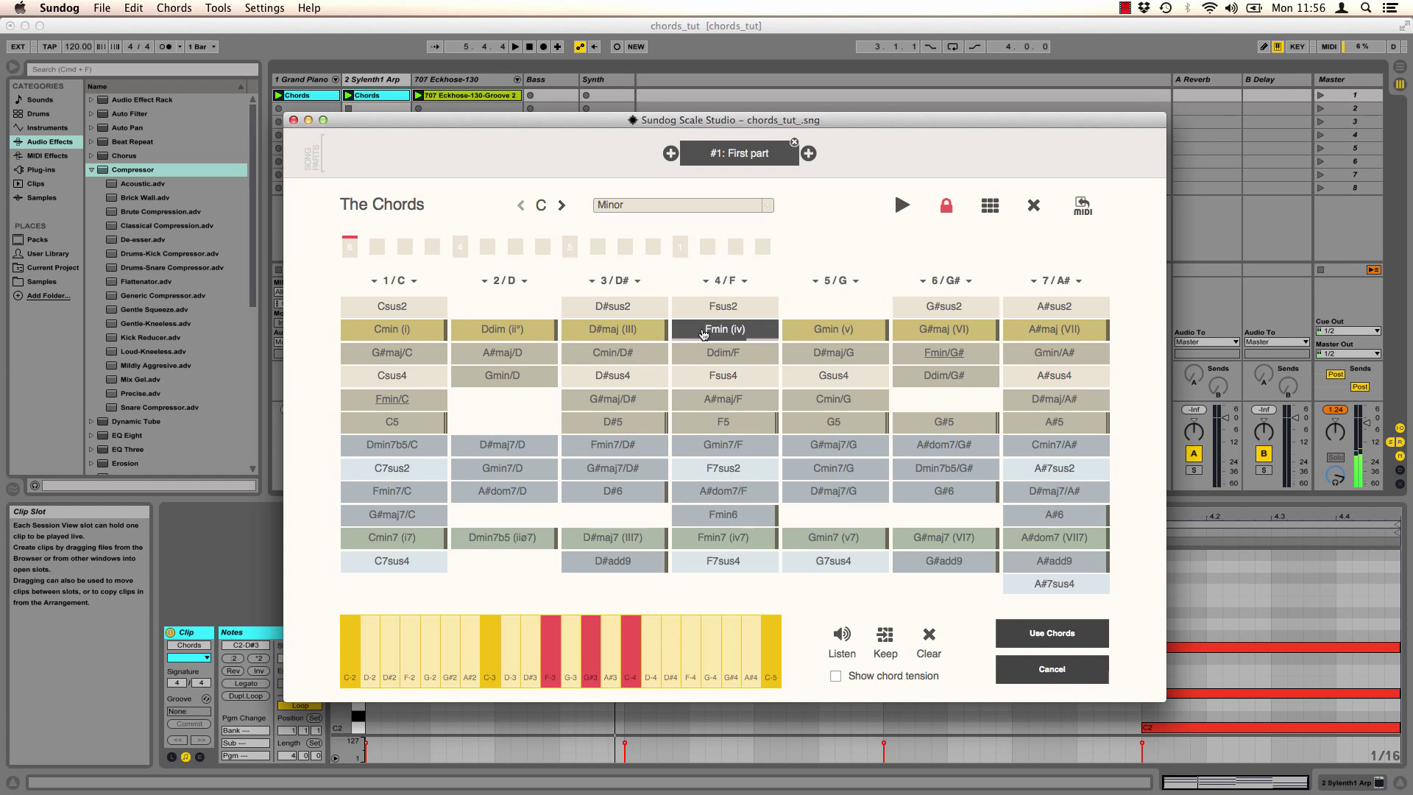
pyautogui.click(747, 343)
pyautogui.click(800, 339)
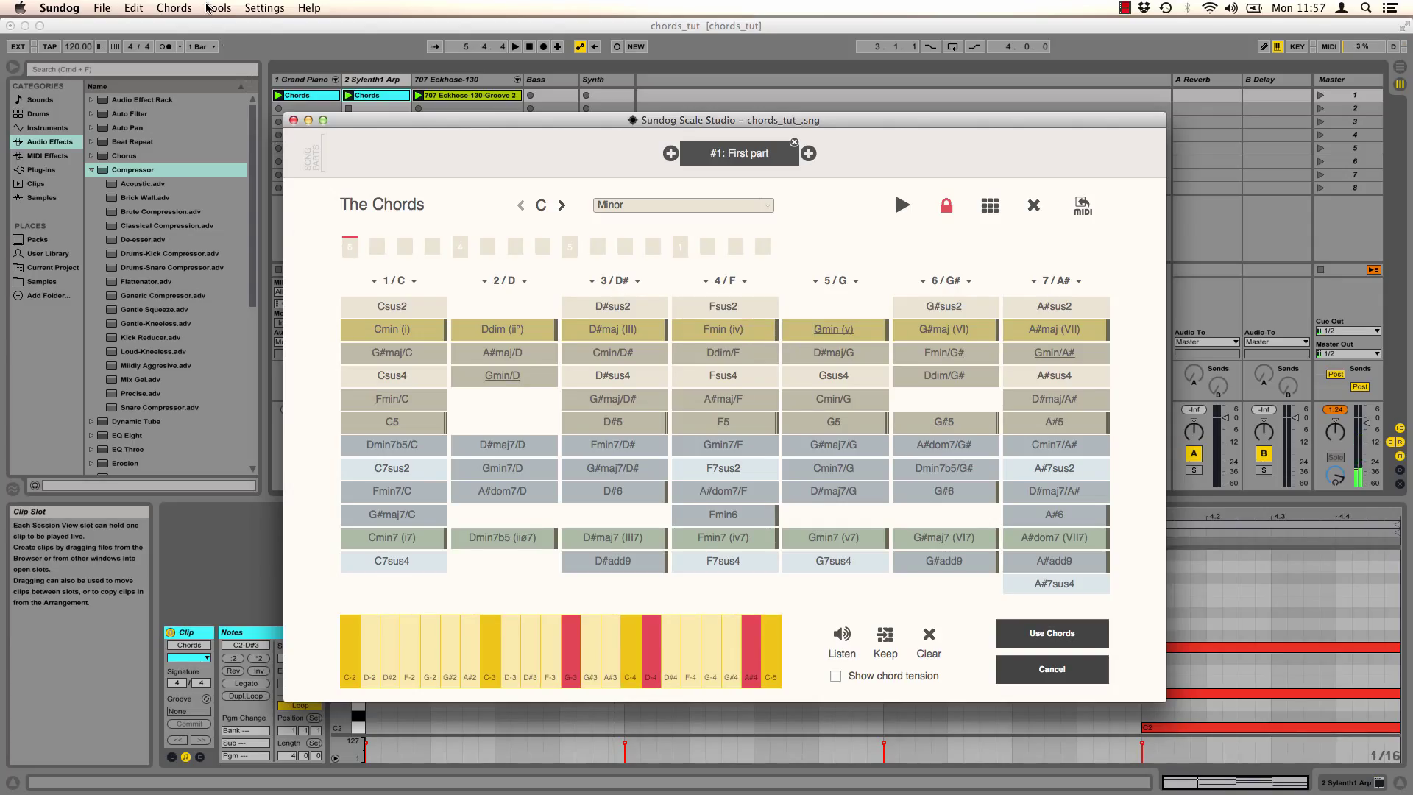
# Edit the right chord mod: clear the Apply boxes, move the four-note 2nd note +1 octave, add the 1st note an octave lower.
pyautogui.click(176, 9)
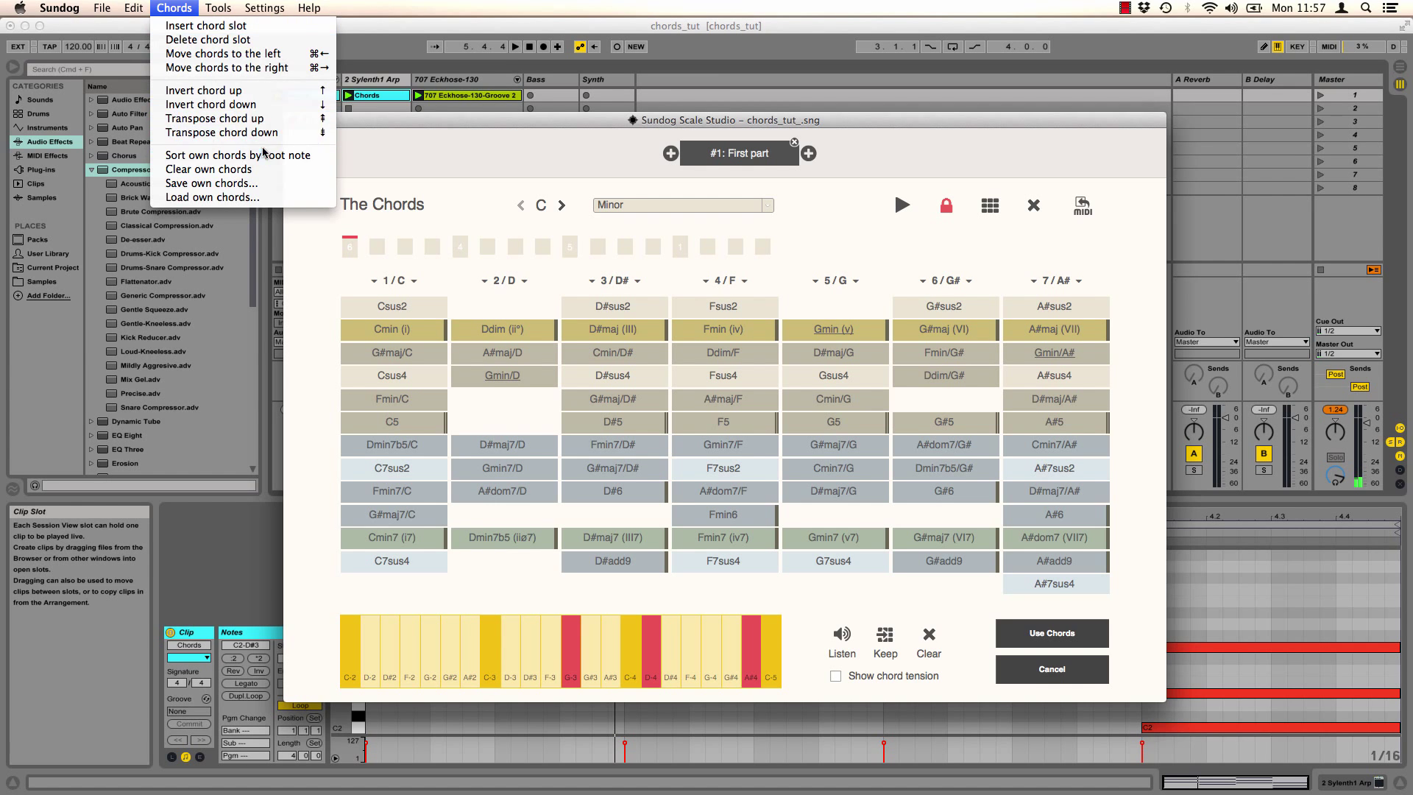
pyautogui.moveTo(263, 11)
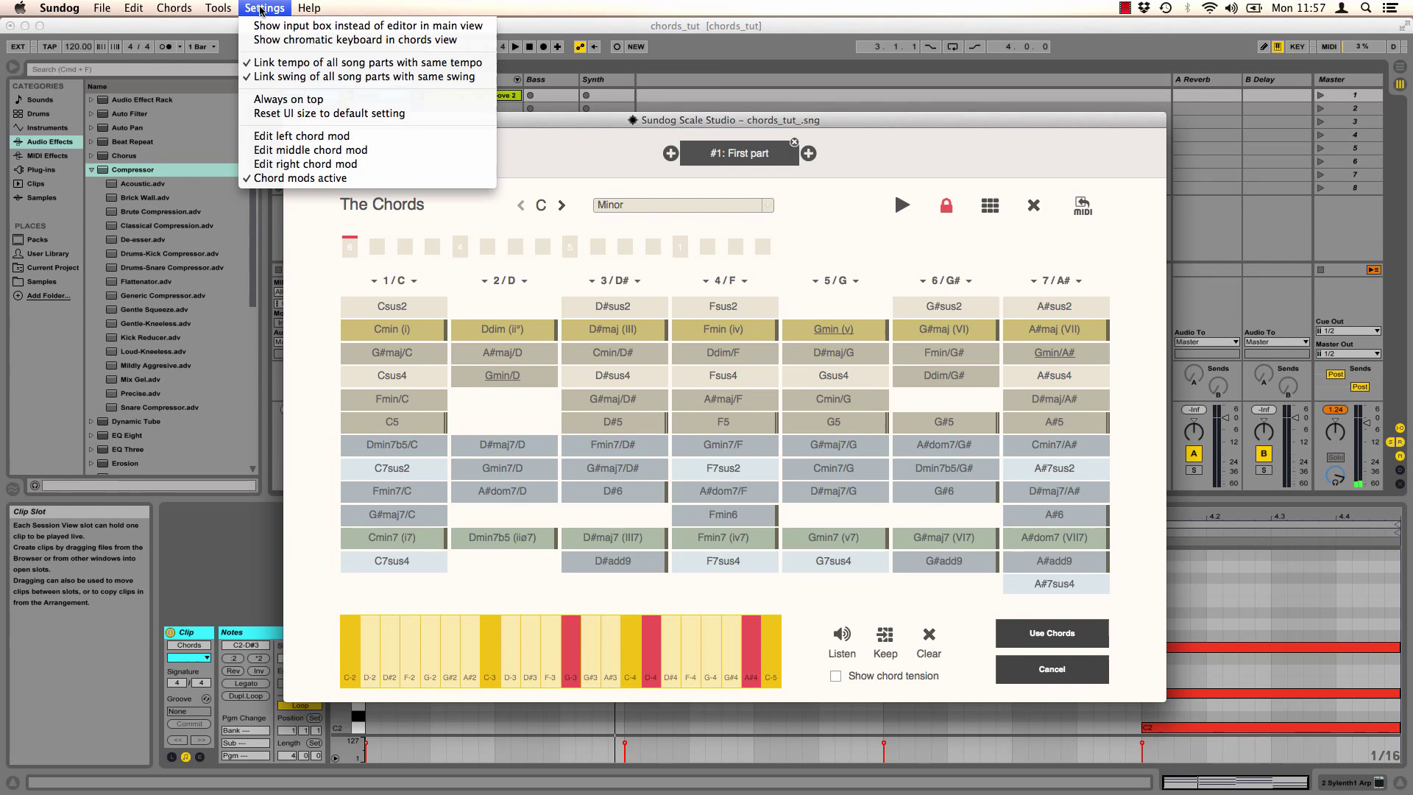
pyautogui.click(310, 165)
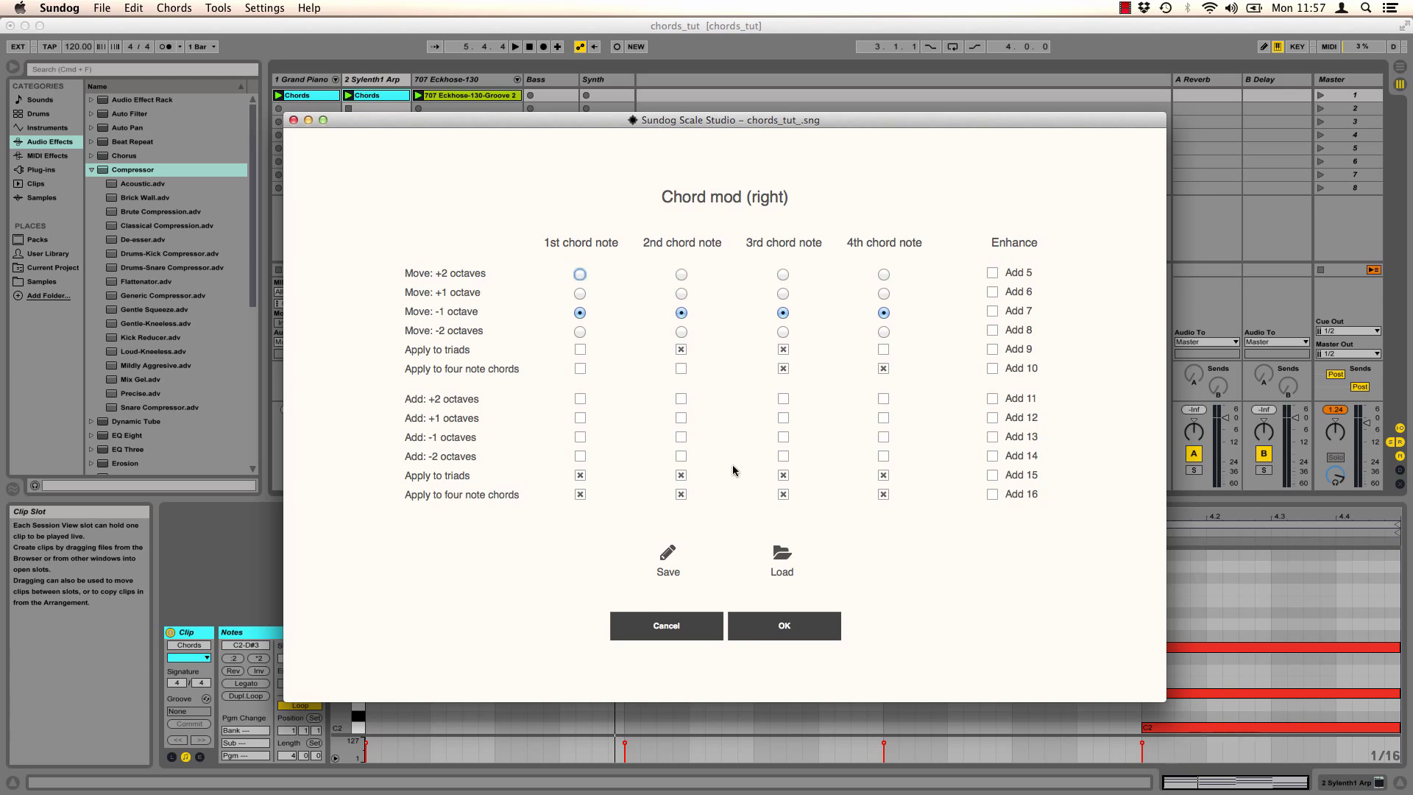
pyautogui.click(681, 350)
pyautogui.click(783, 350)
pyautogui.click(783, 368)
pyautogui.click(883, 368)
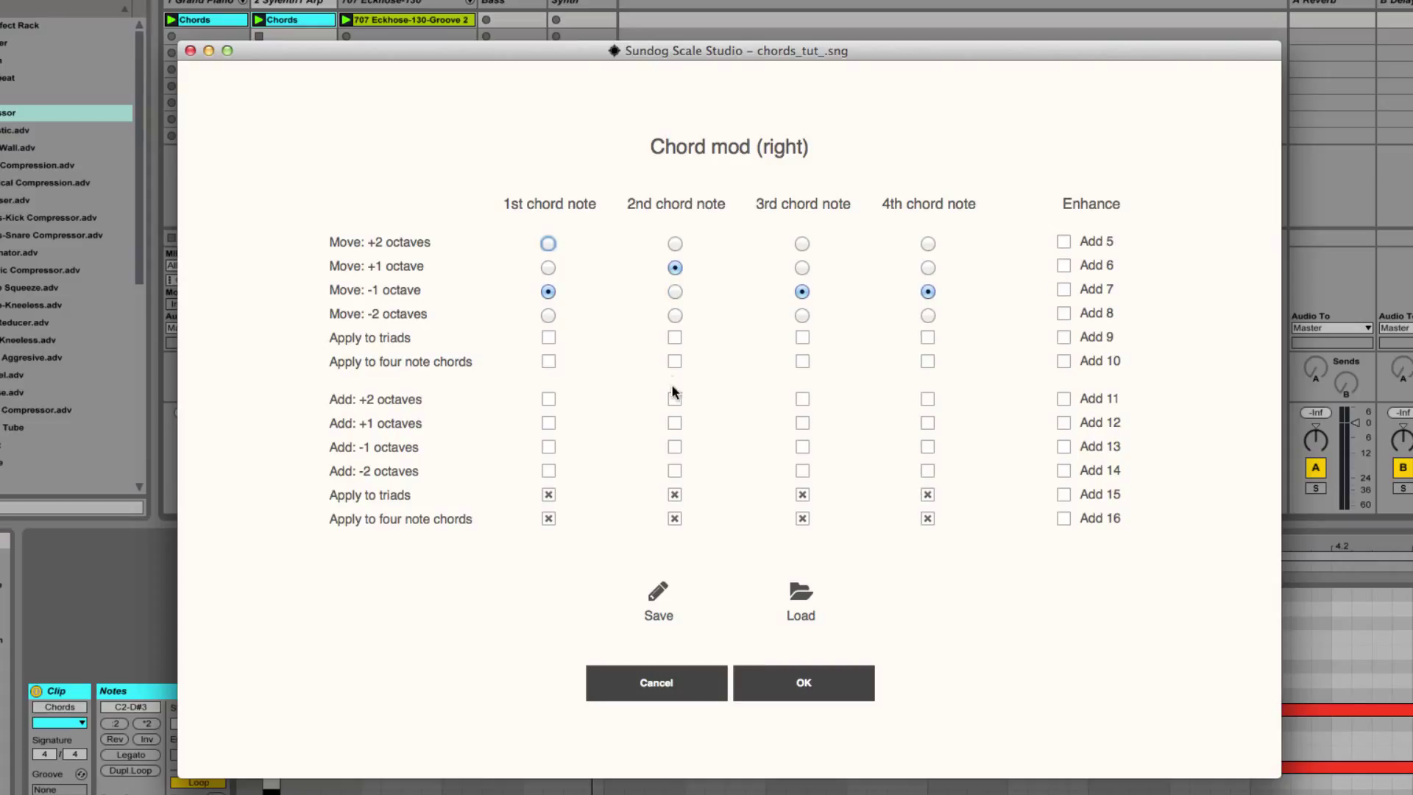
pyautogui.click(674, 362)
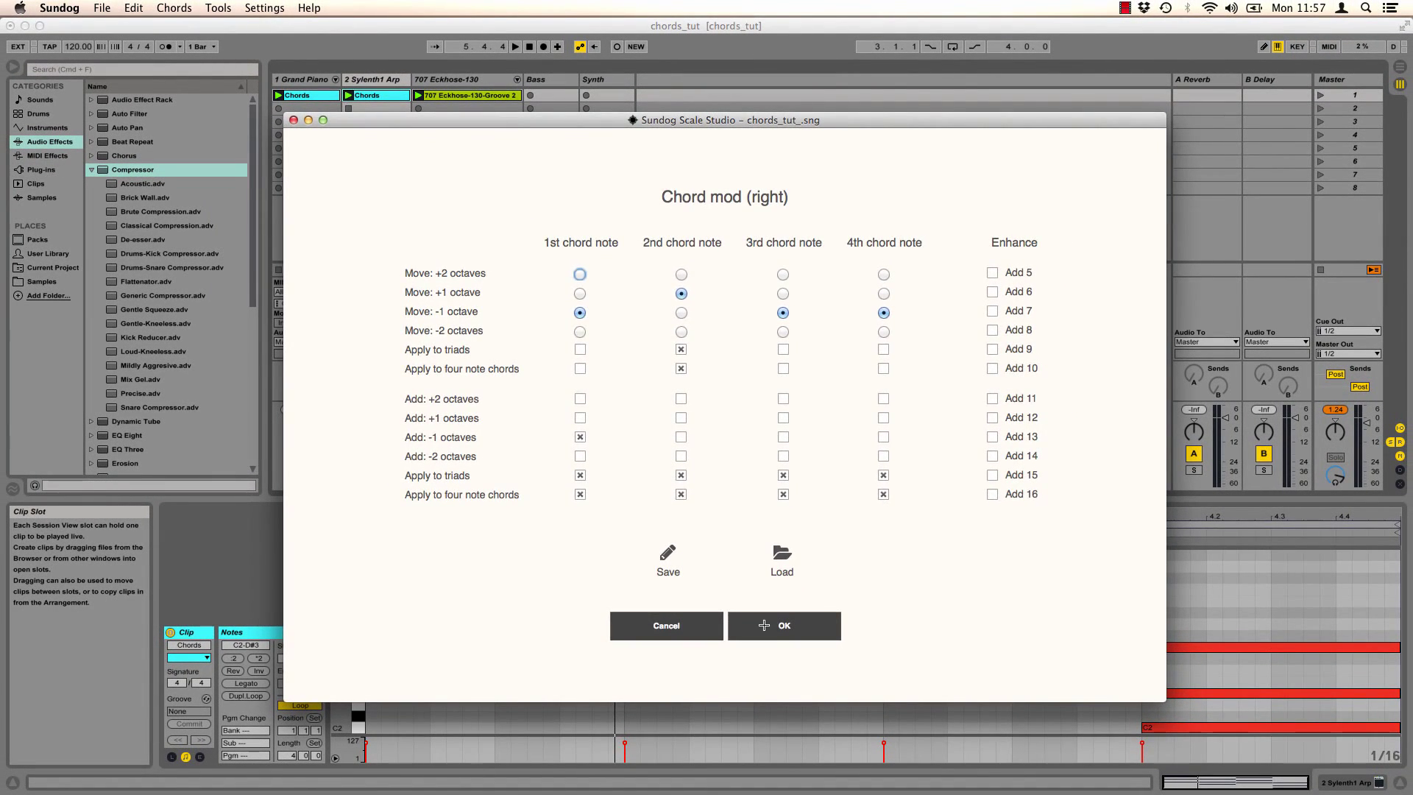
pyautogui.click(764, 625)
# Play Cmin (i) with the left, then right chord mod to compare voicings, ending on C2, C3, G3, D#4.
pyautogui.click(392, 331)
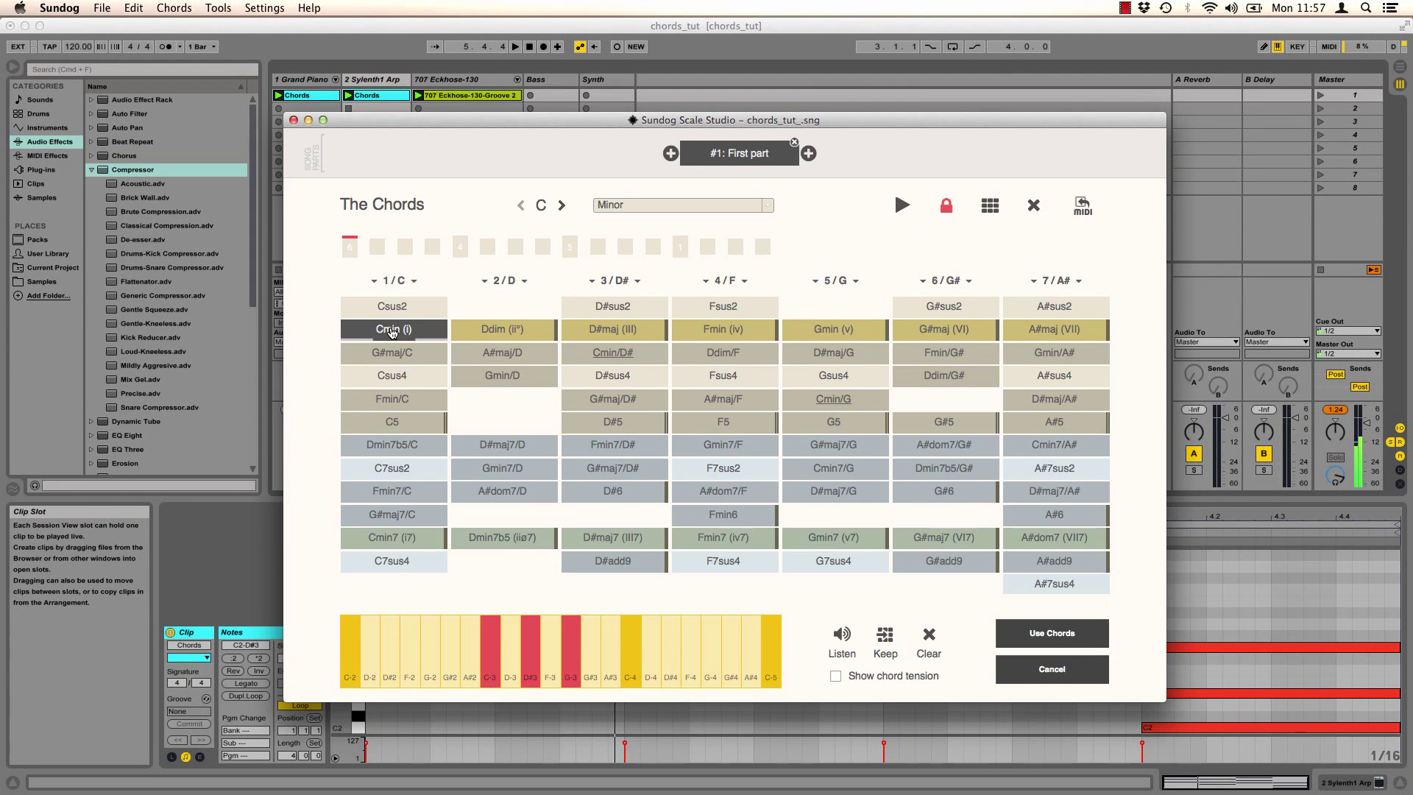
pyautogui.click(393, 332)
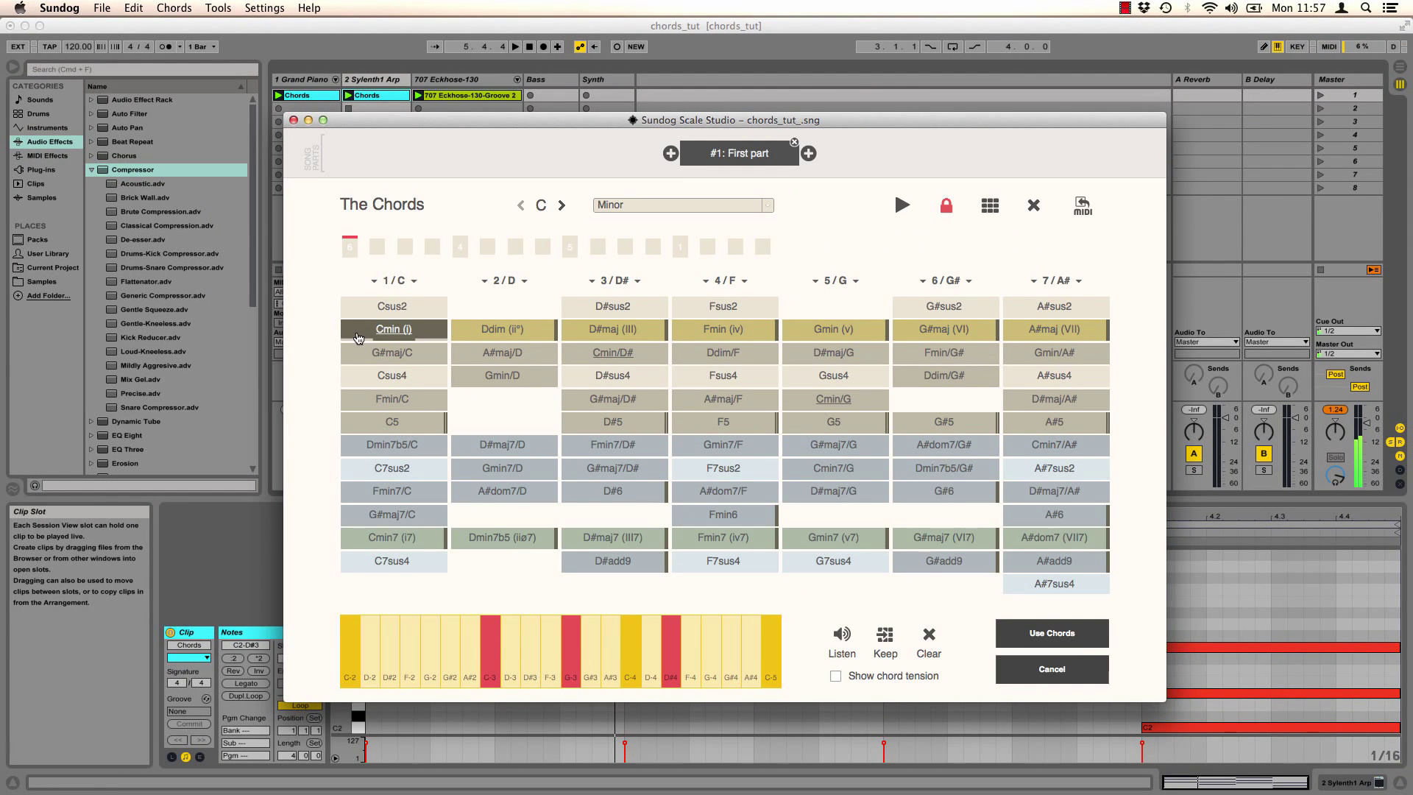
pyautogui.click(437, 332)
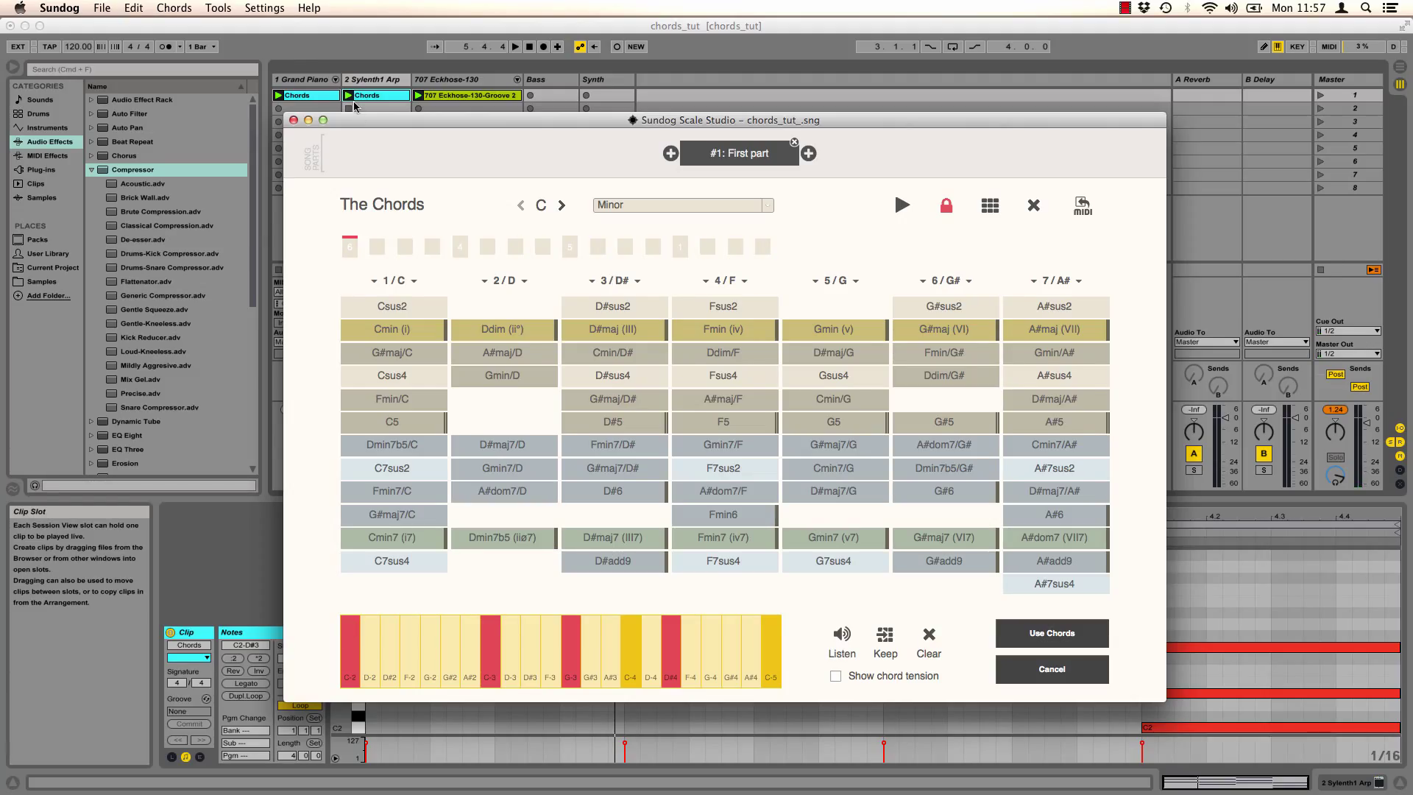
# Open the middle chord mod editor from the Settings menu.
pyautogui.click(261, 9)
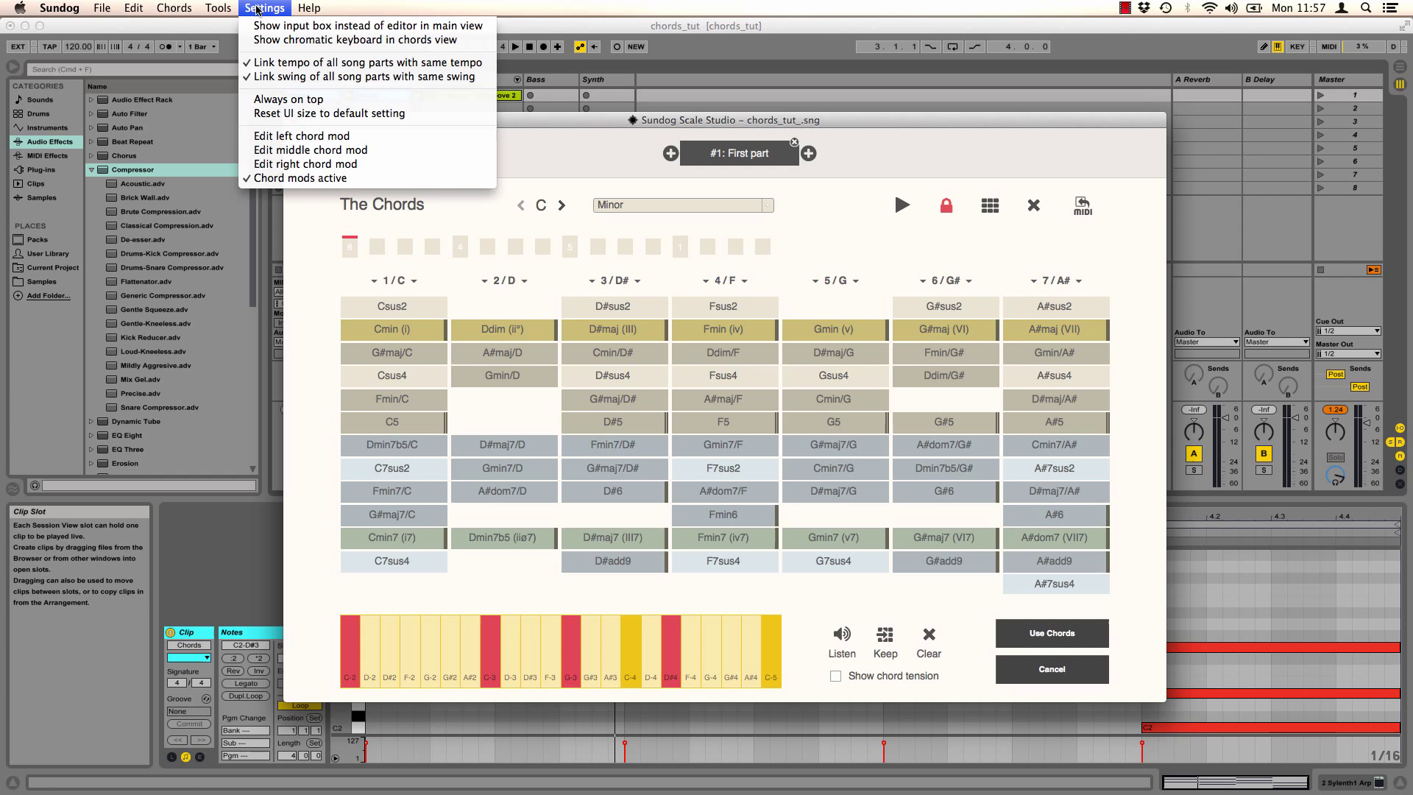
pyautogui.click(309, 151)
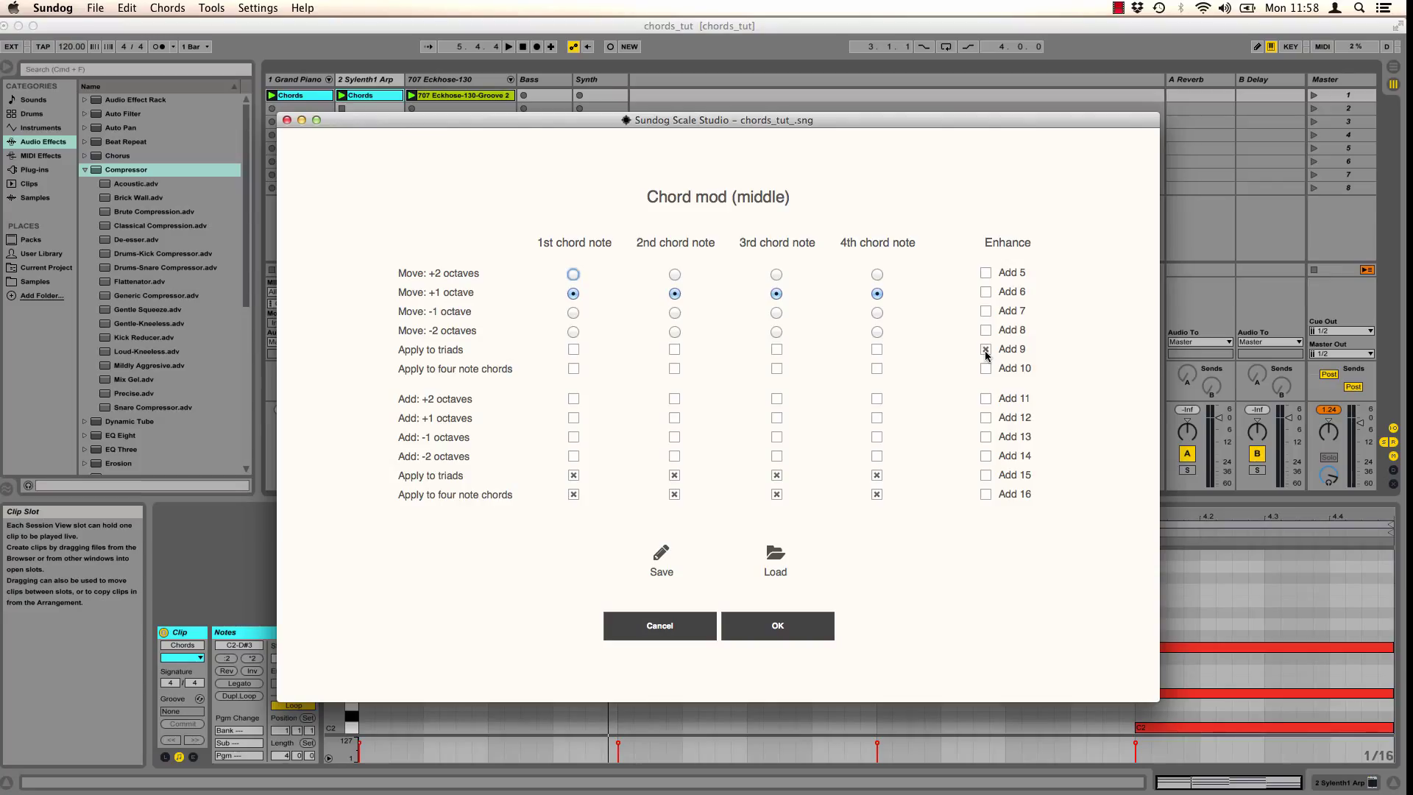
# Confirm the middle chord mod and audition Cmin, Fmin and Gmin with different mods, Fmin sounding F3, G#3, C4, G4.
pyautogui.click(800, 624)
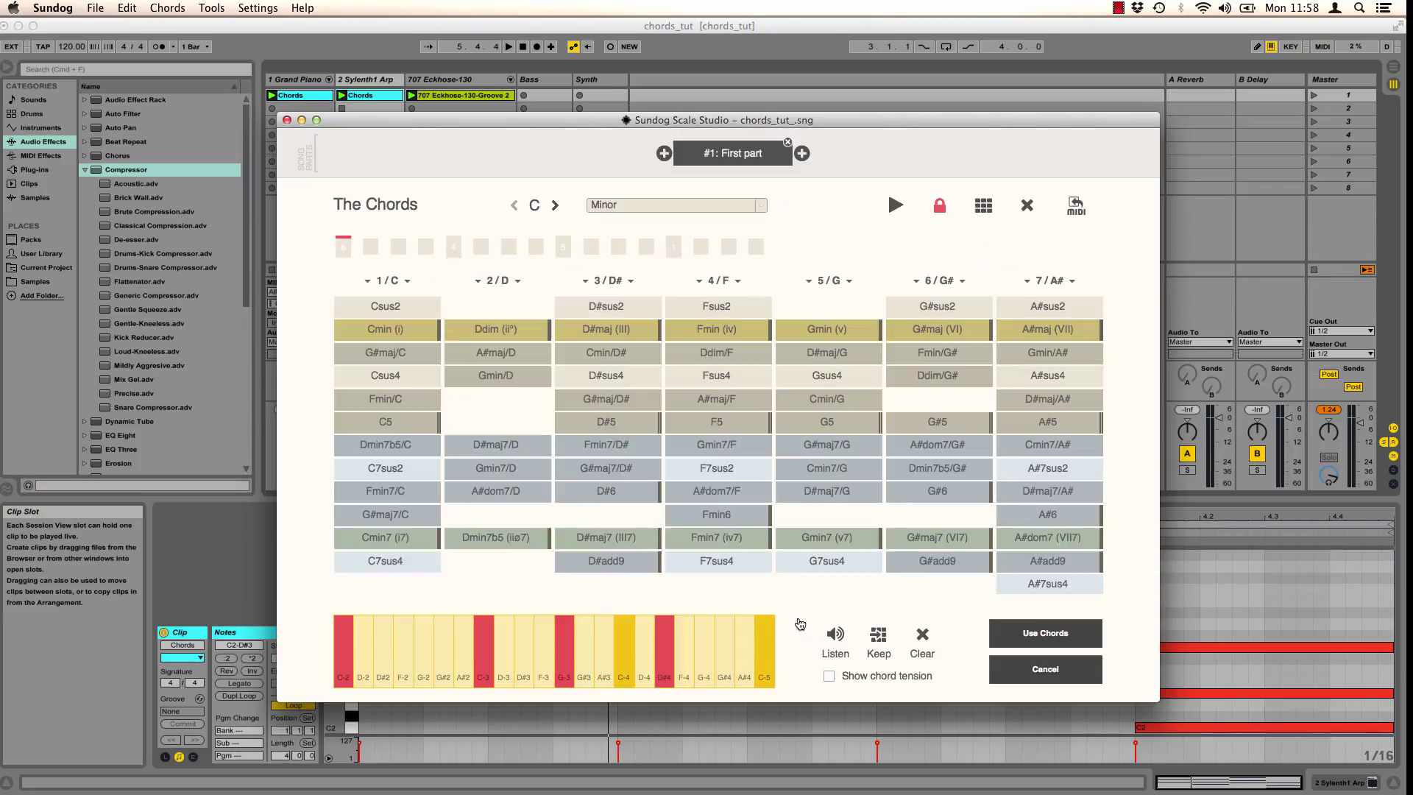
pyautogui.click(397, 337)
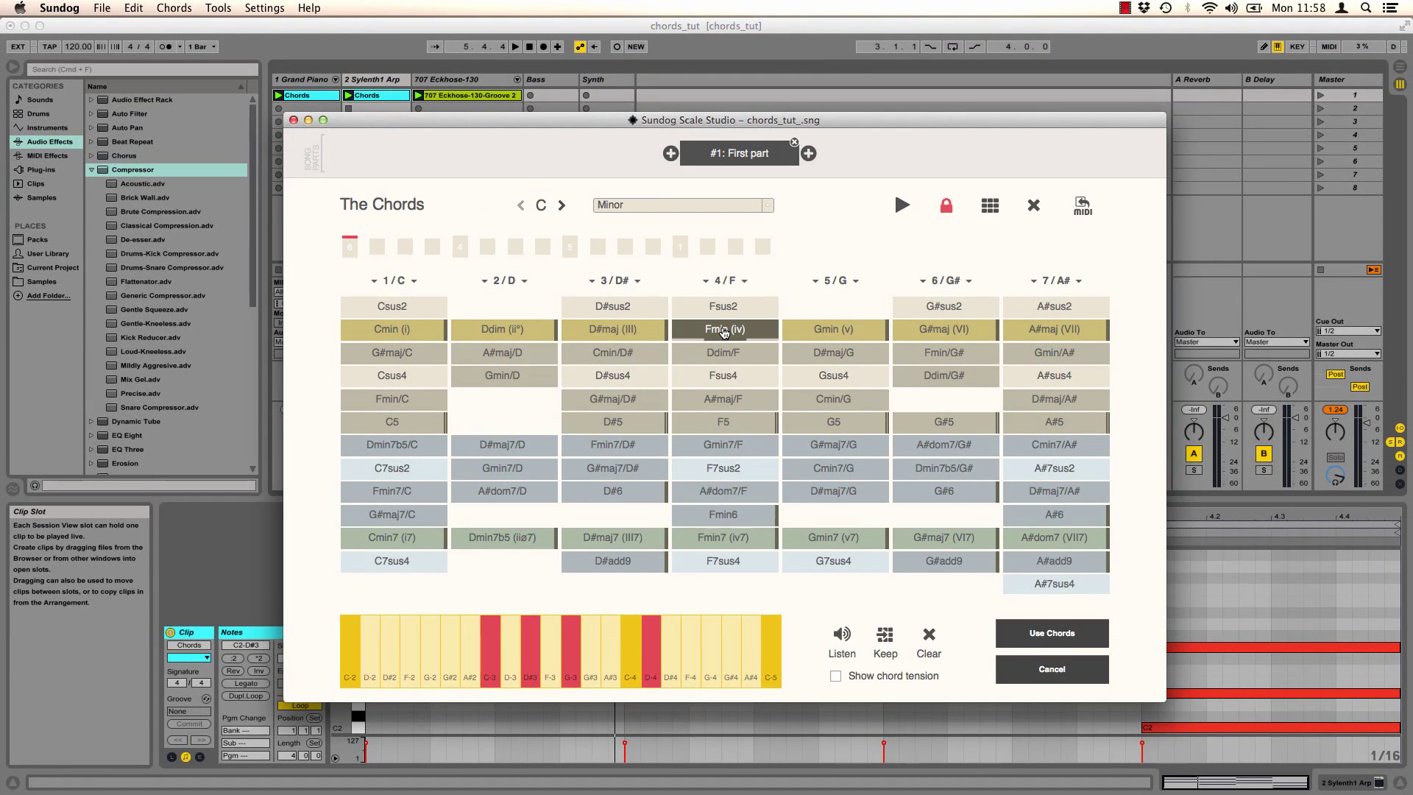
pyautogui.click(725, 332)
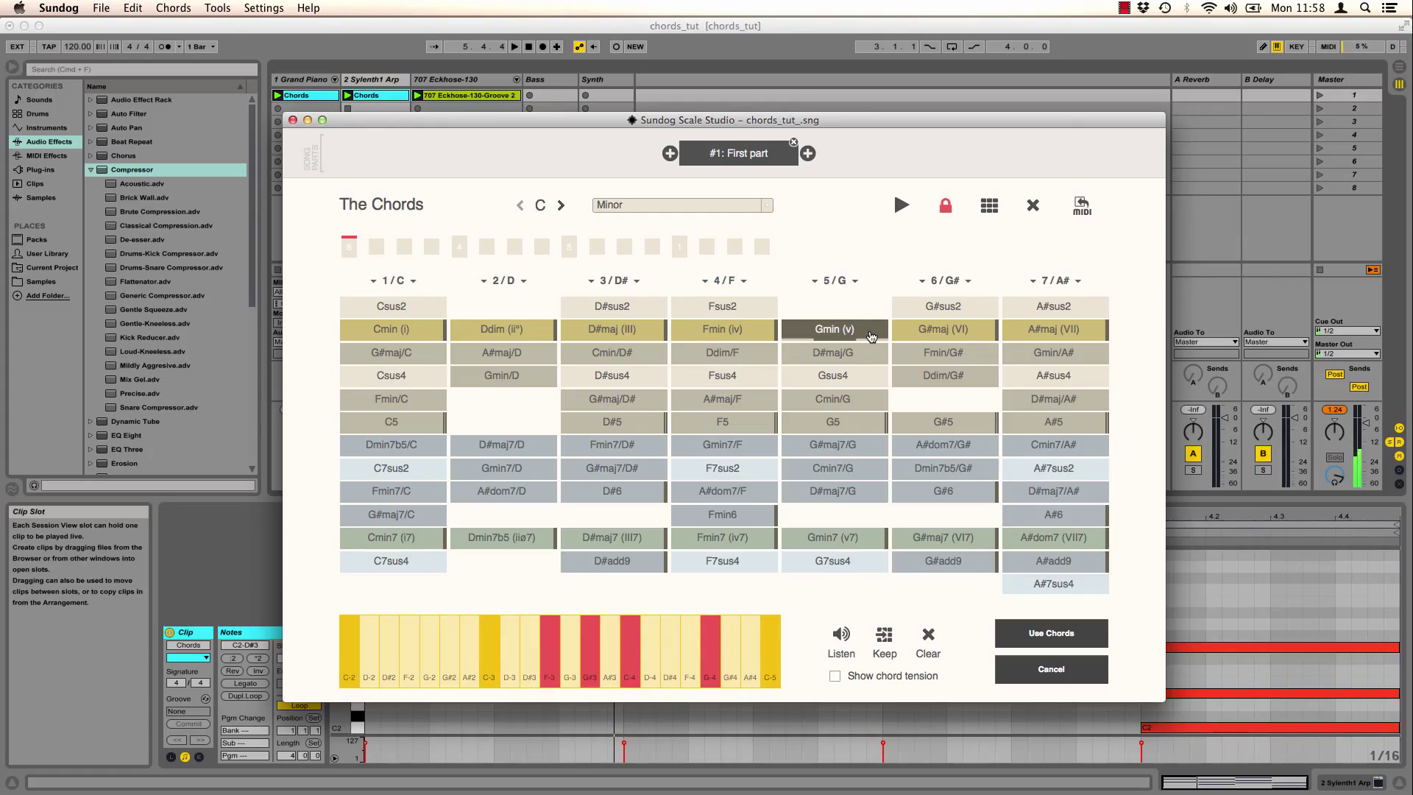
pyautogui.click(863, 328)
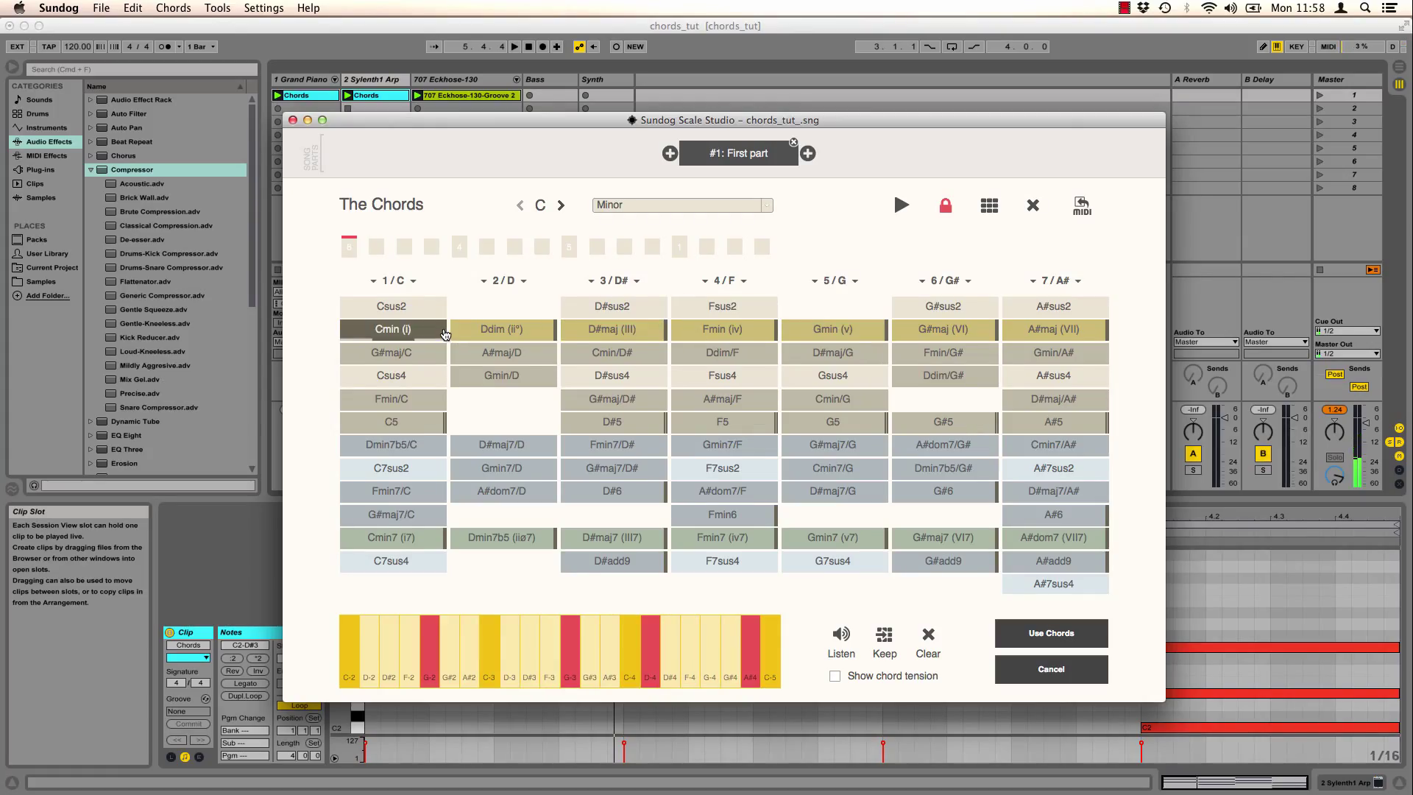
pyautogui.click(441, 332)
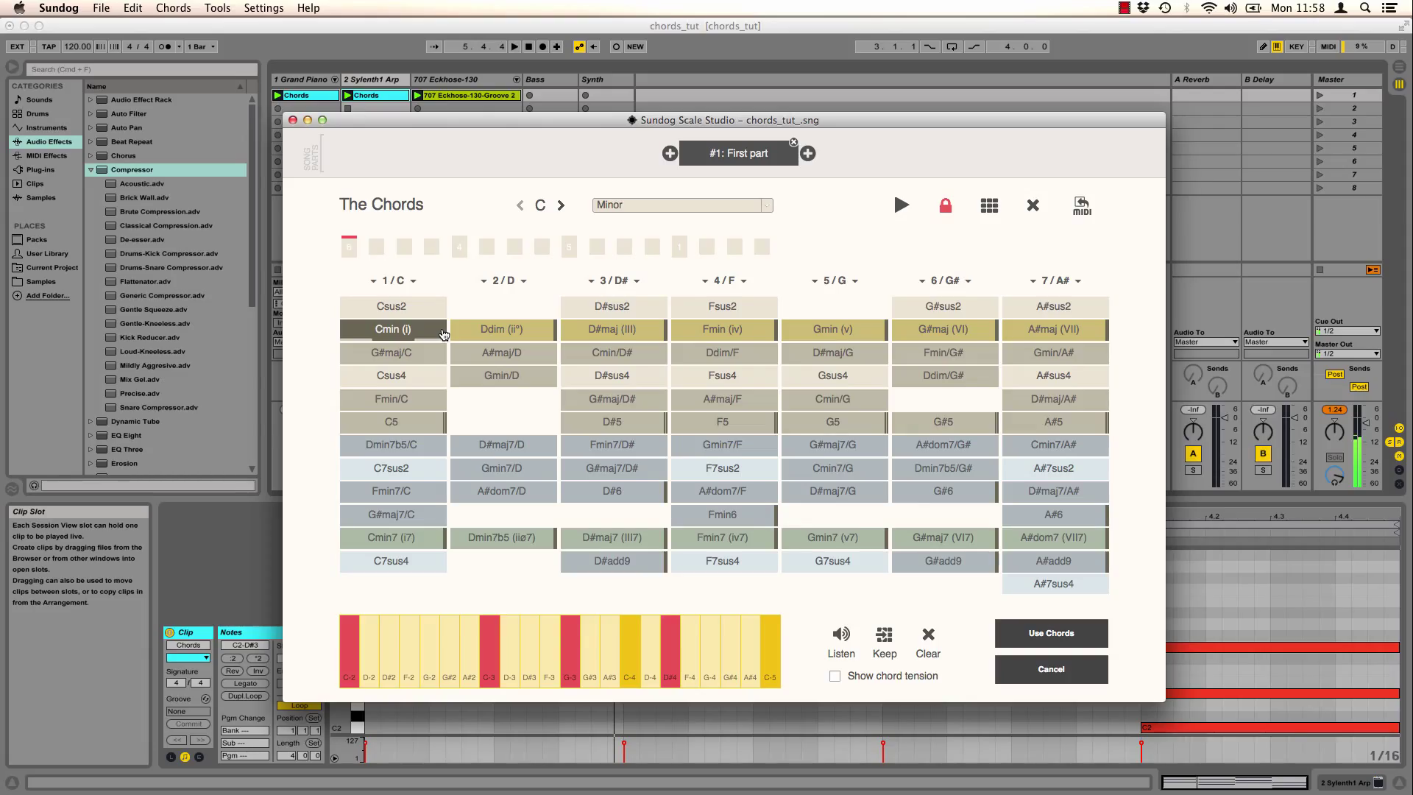